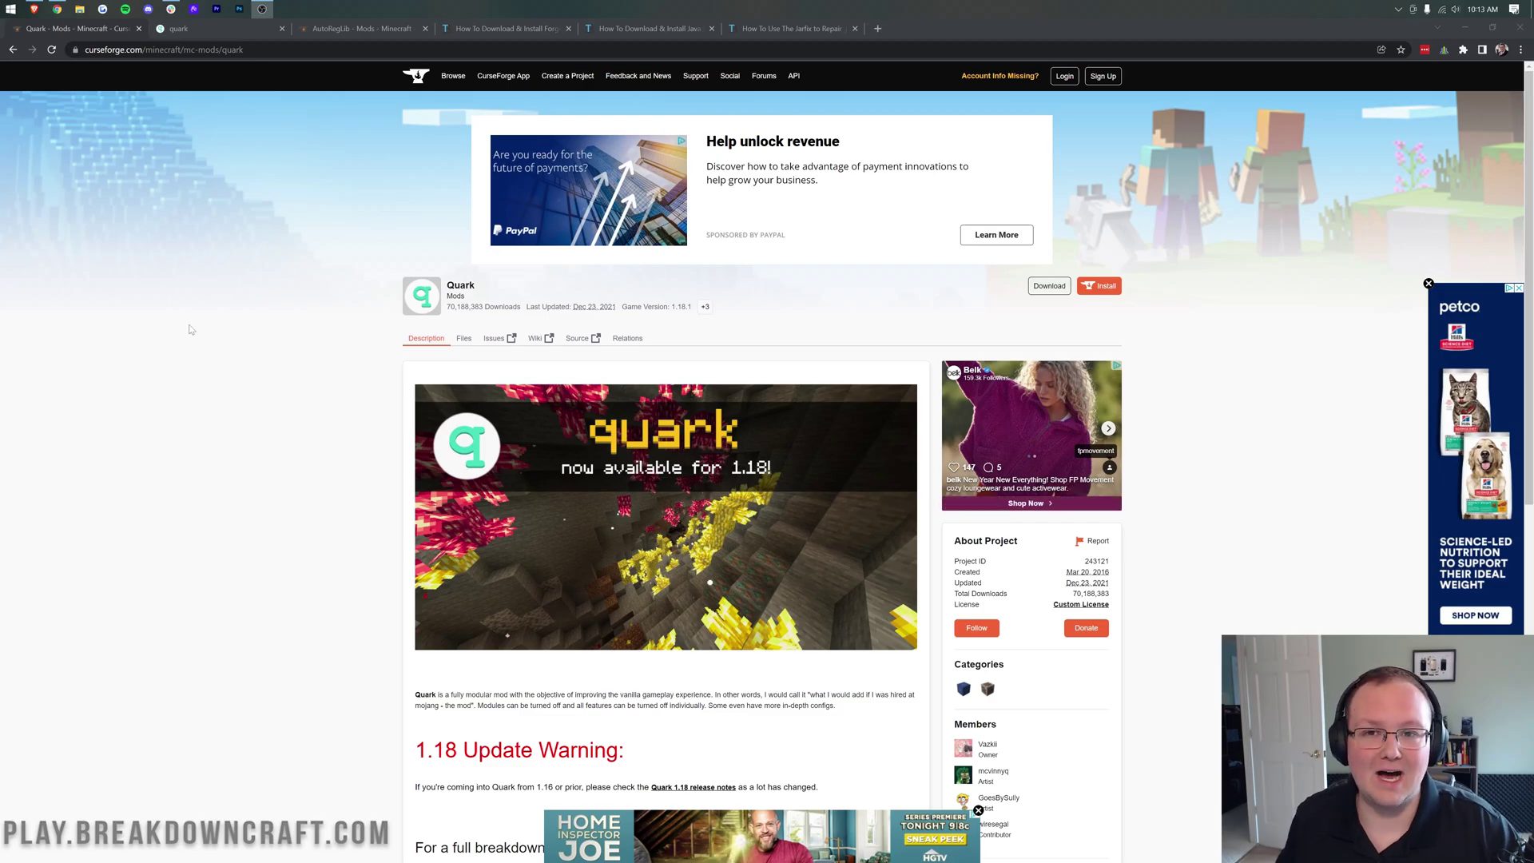
Browse the Automation features, such as Chains Connect Blocks and Chute, on quarkmod.net.
left_click(174, 34)
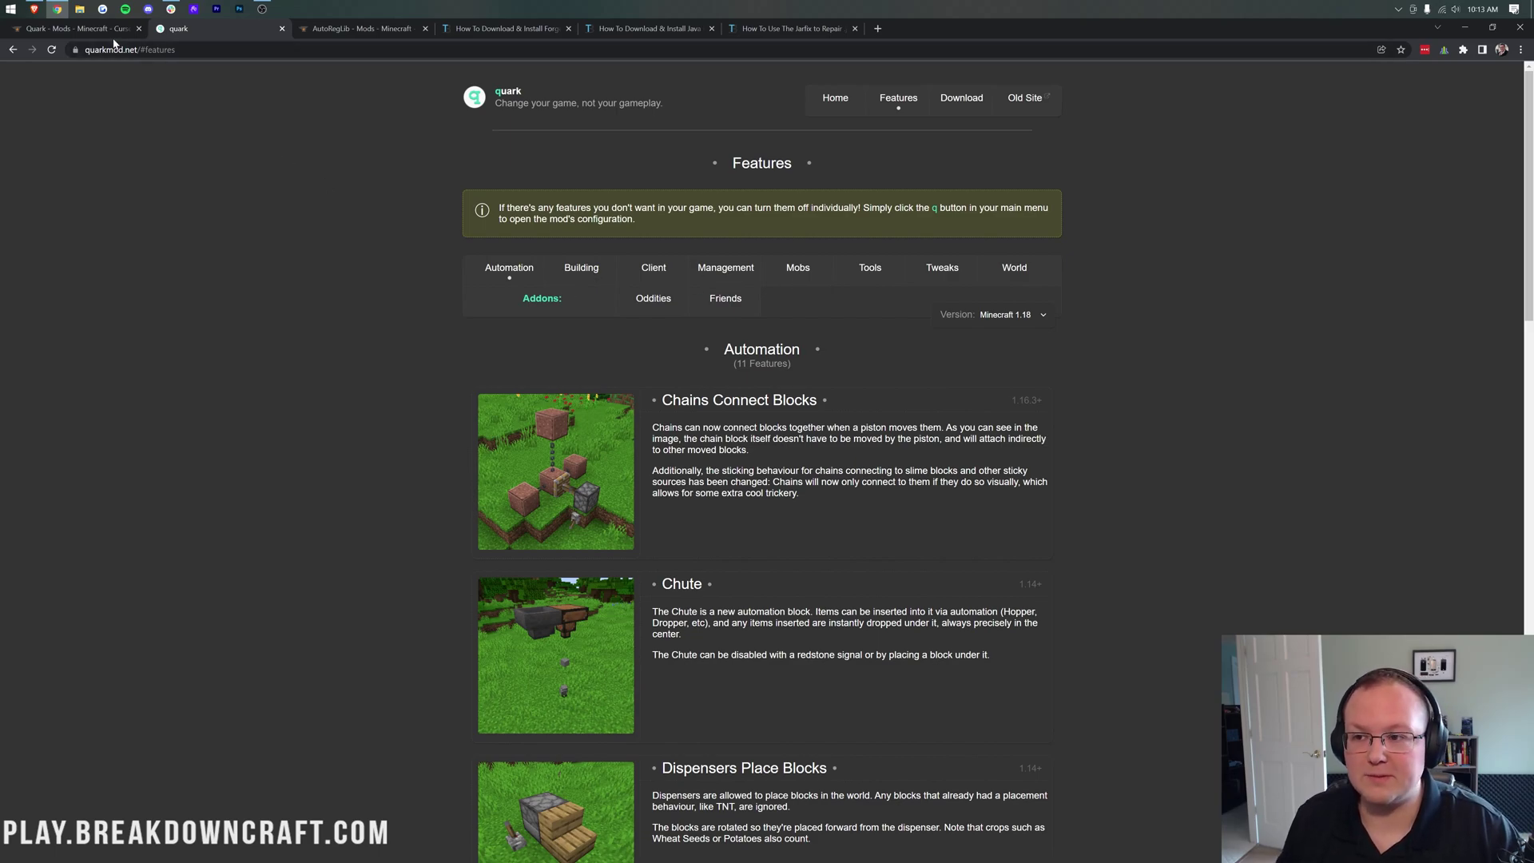
left_click(76, 28)
scroll(813, 385, "down", 5)
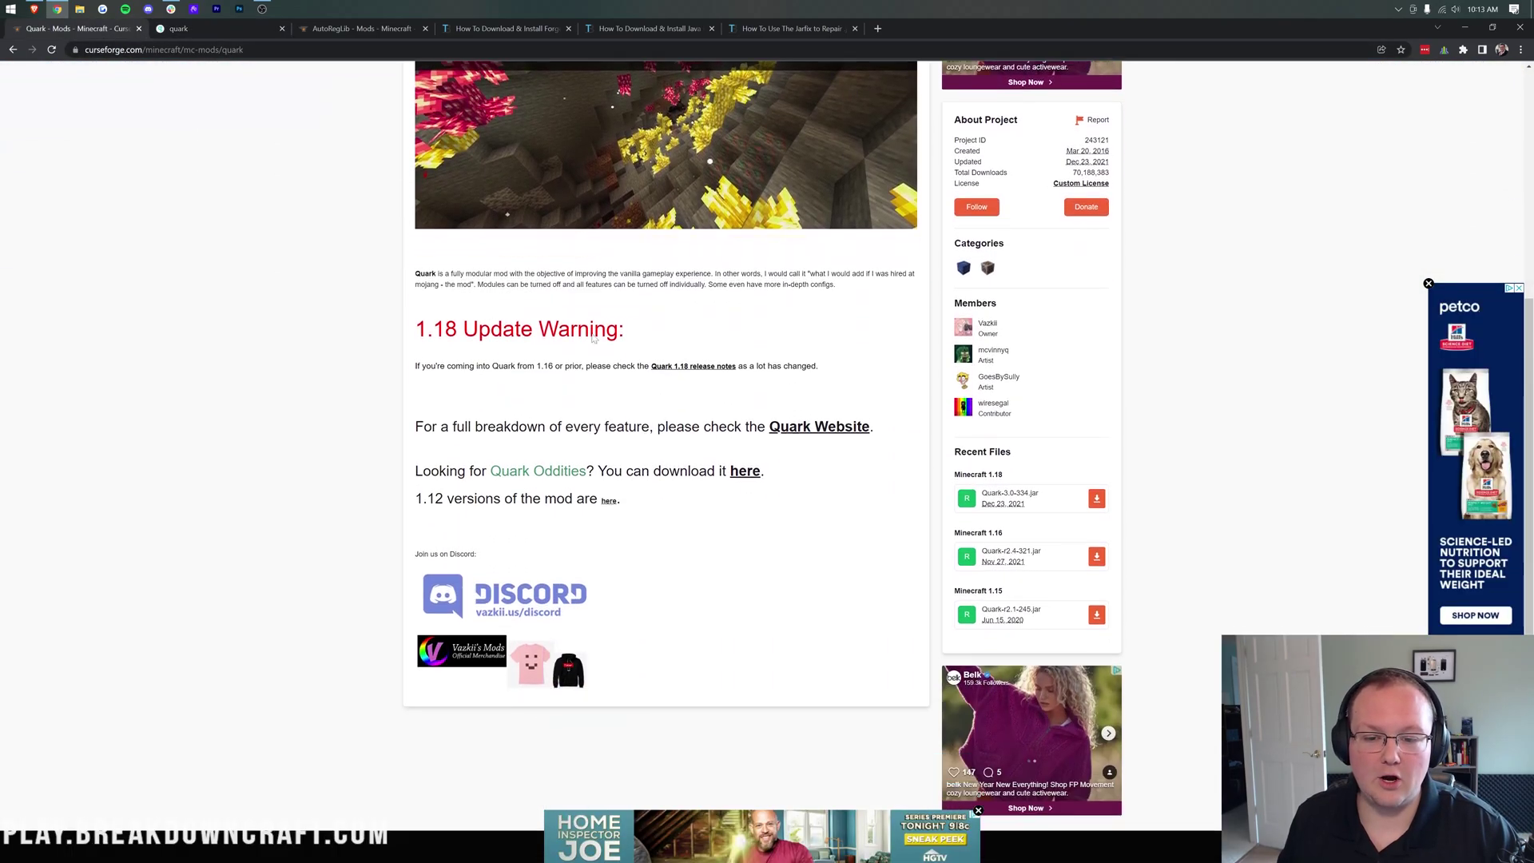
left_click(180, 30)
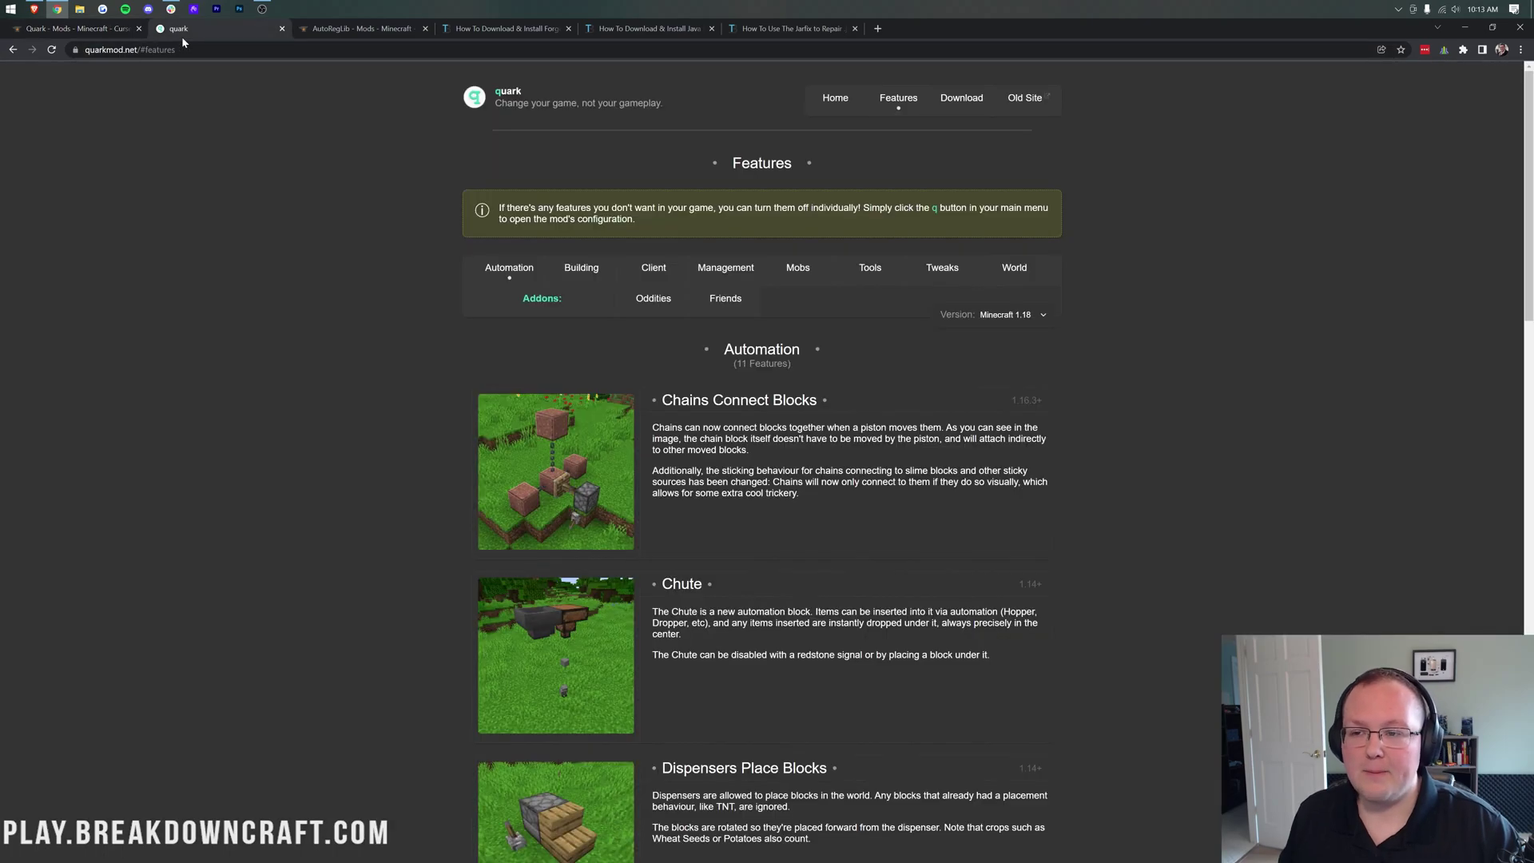
scroll(630, 357, "down", 2)
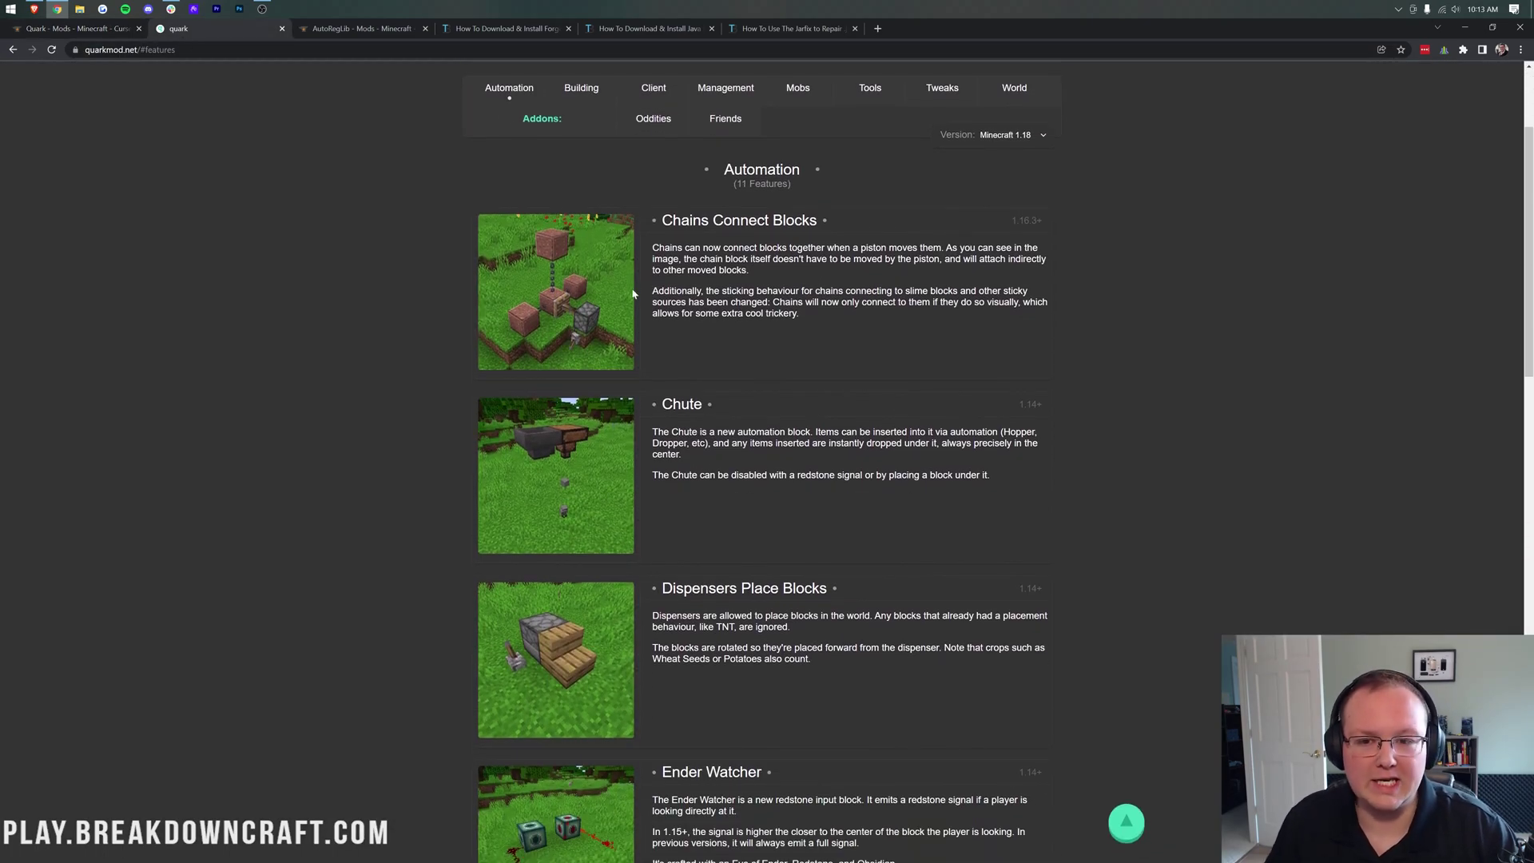
scroll(820, 377, "down", 3)
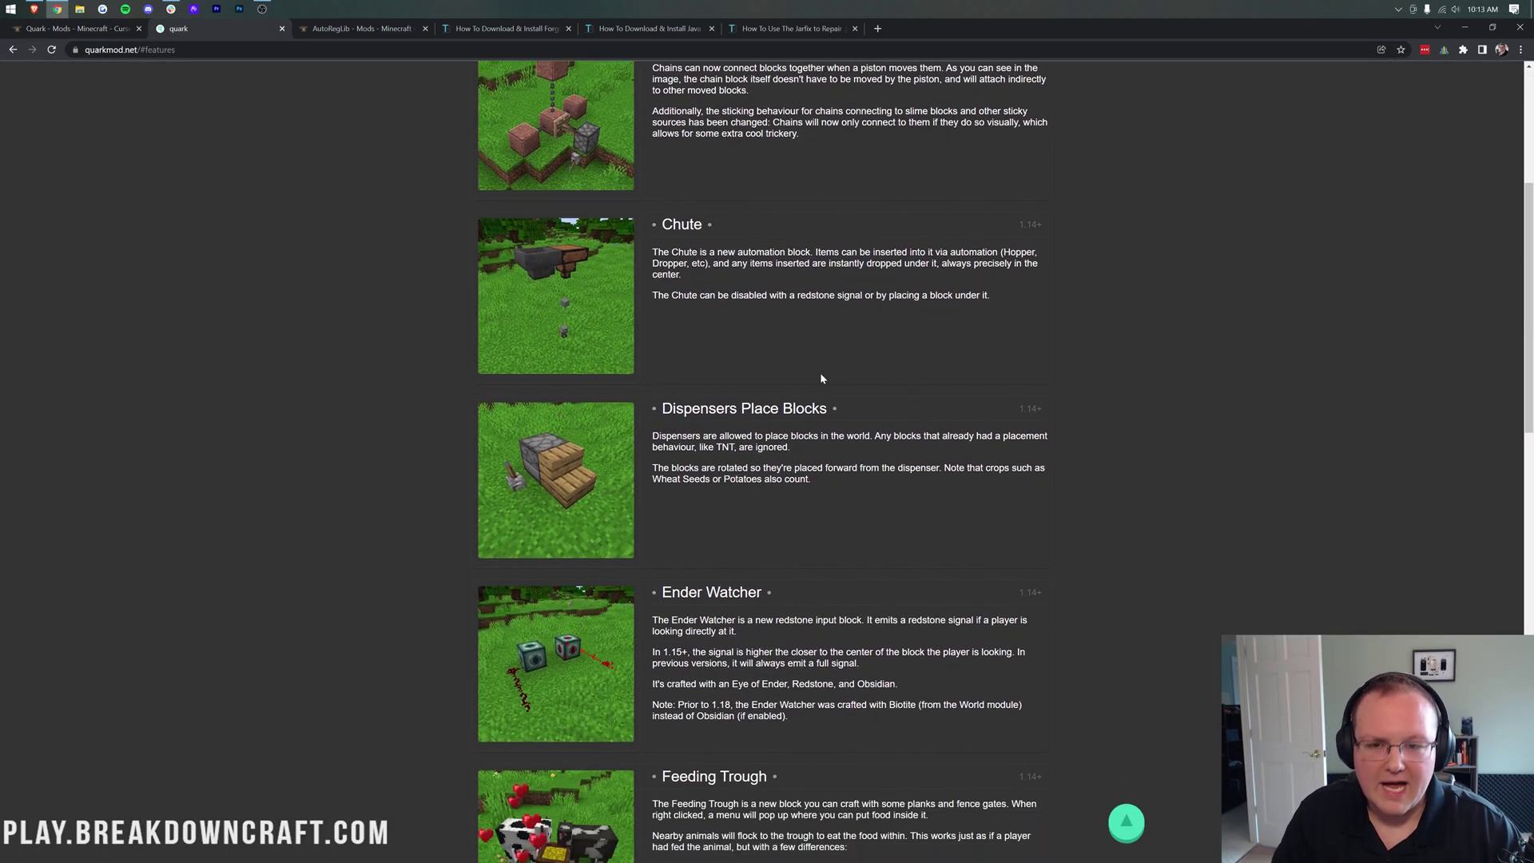
scroll(821, 377, "up", 2)
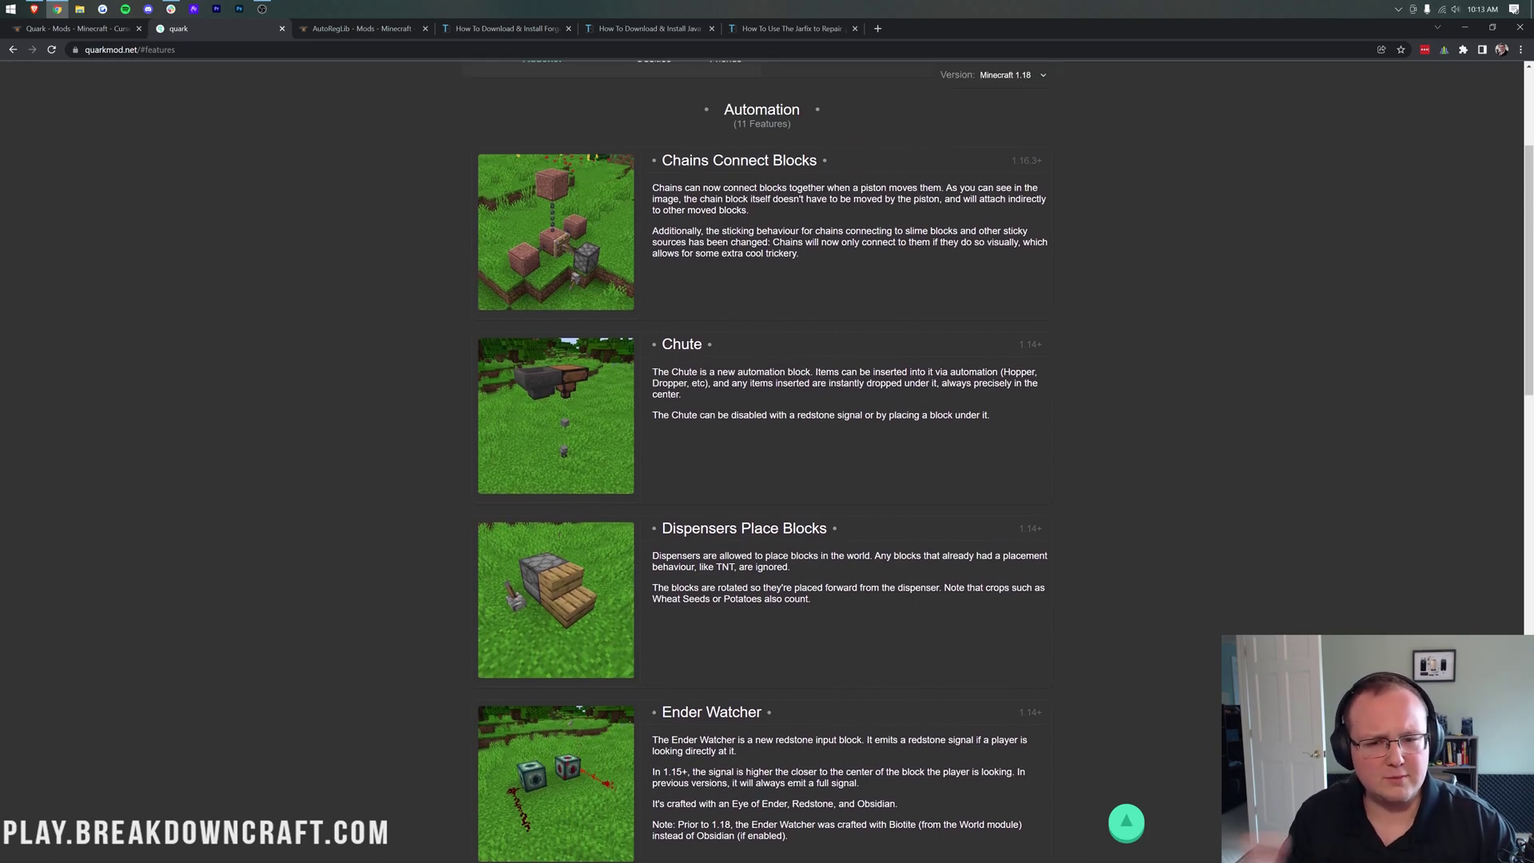
scroll(774, 433, "down", 2)
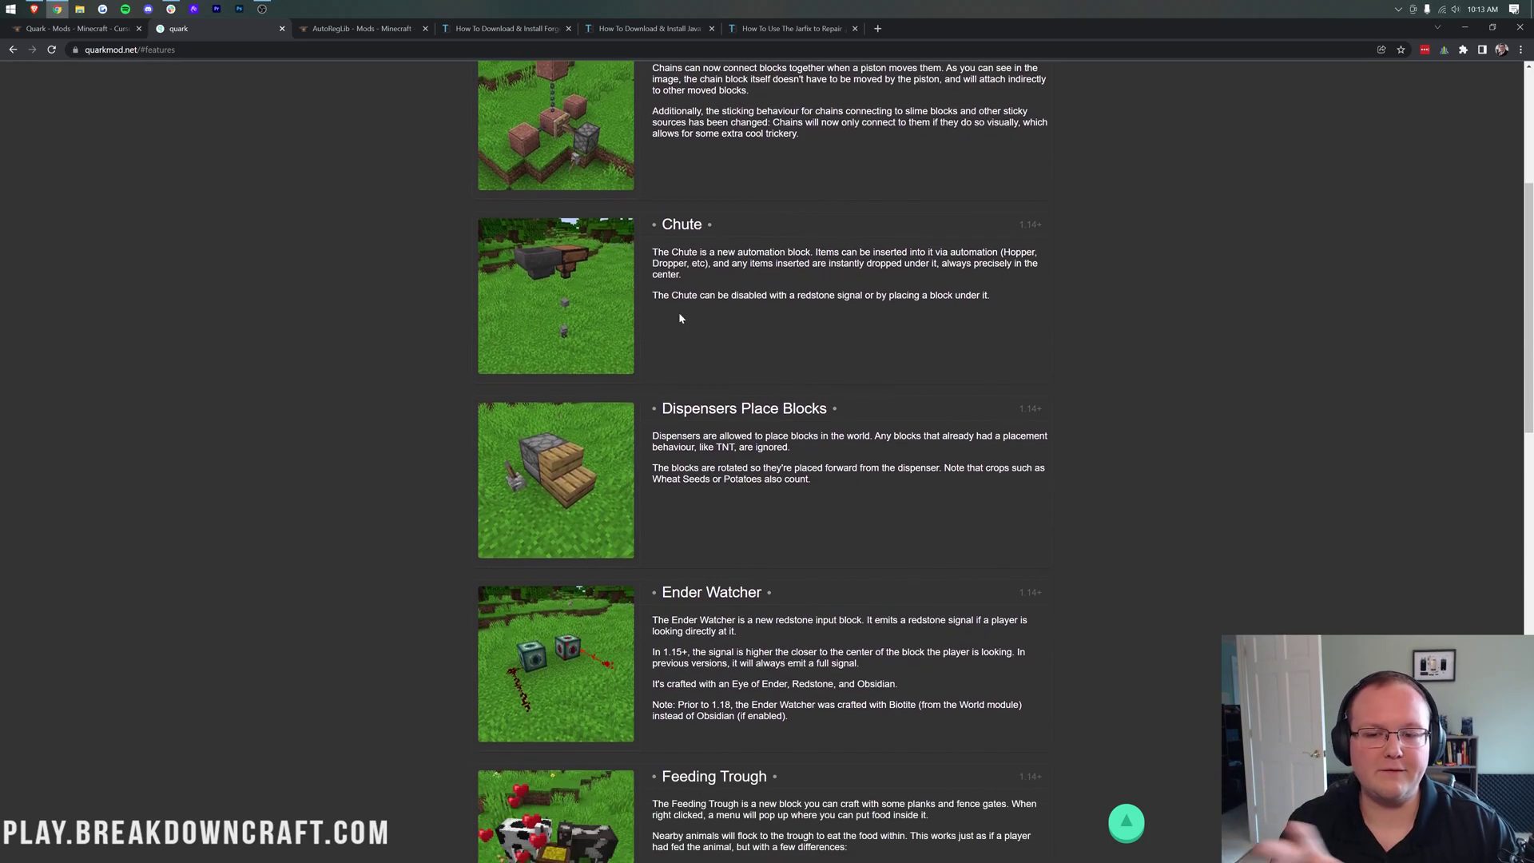
scroll(683, 318, "down", 2)
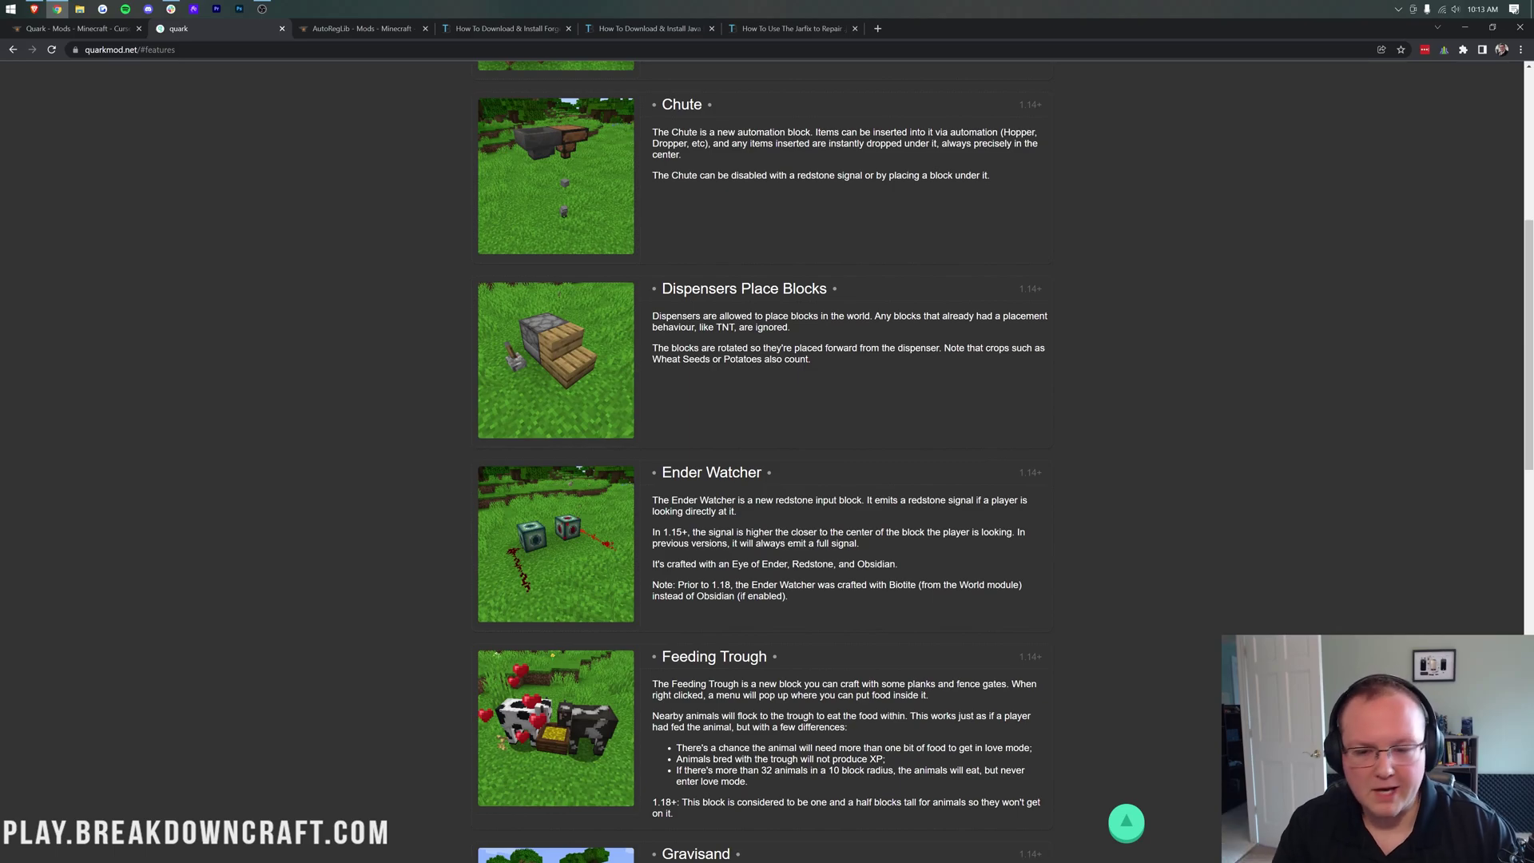
scroll(739, 280, "down", 4)
scroll(739, 279, "up", 12)
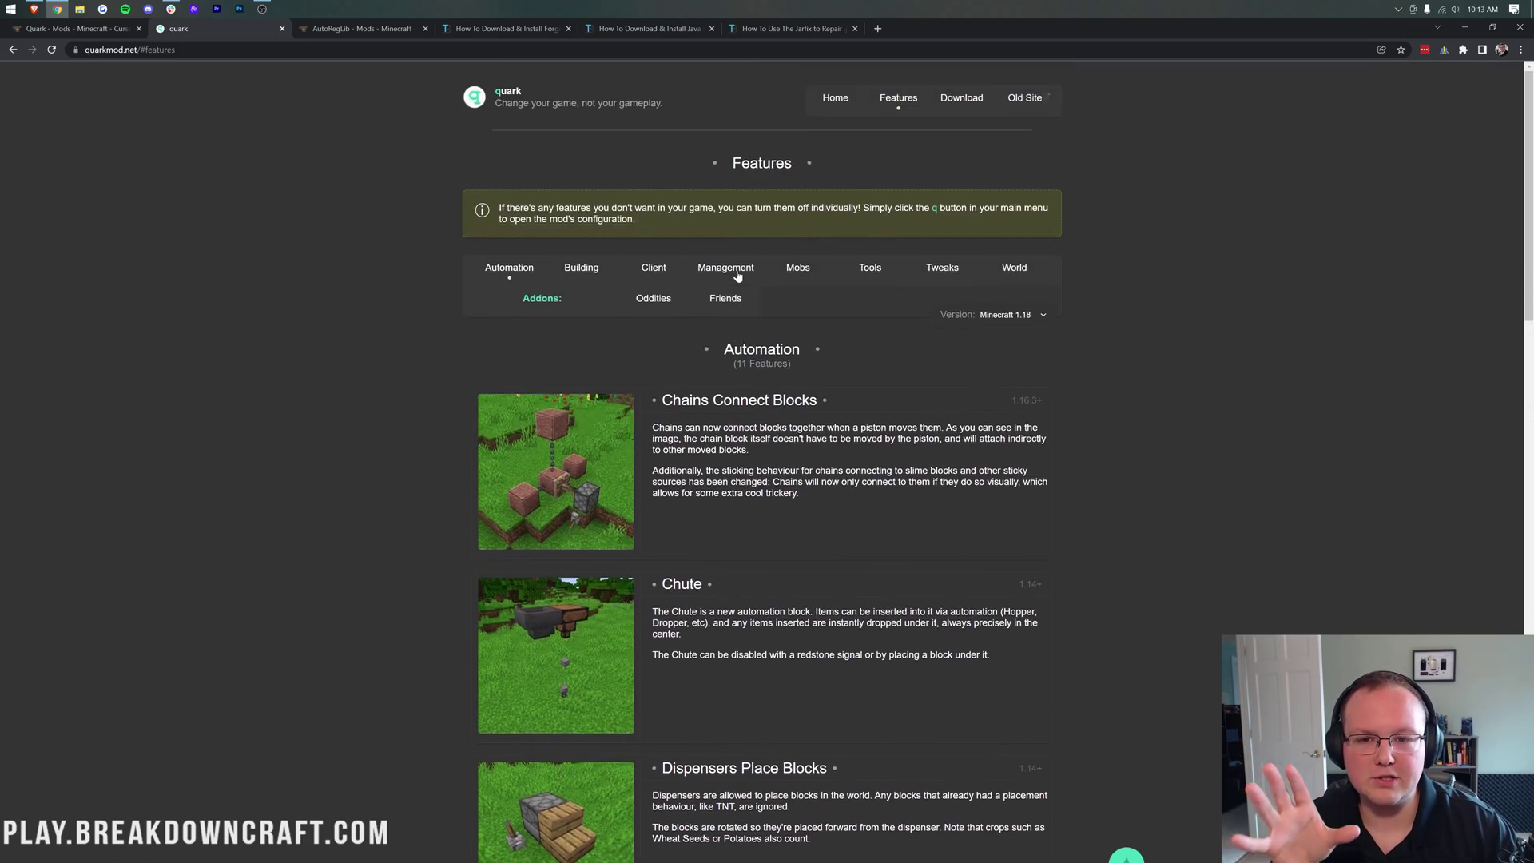
Look through the Building, Client, Management and Mobs feature lists on the Quark site.
left_click(590, 275)
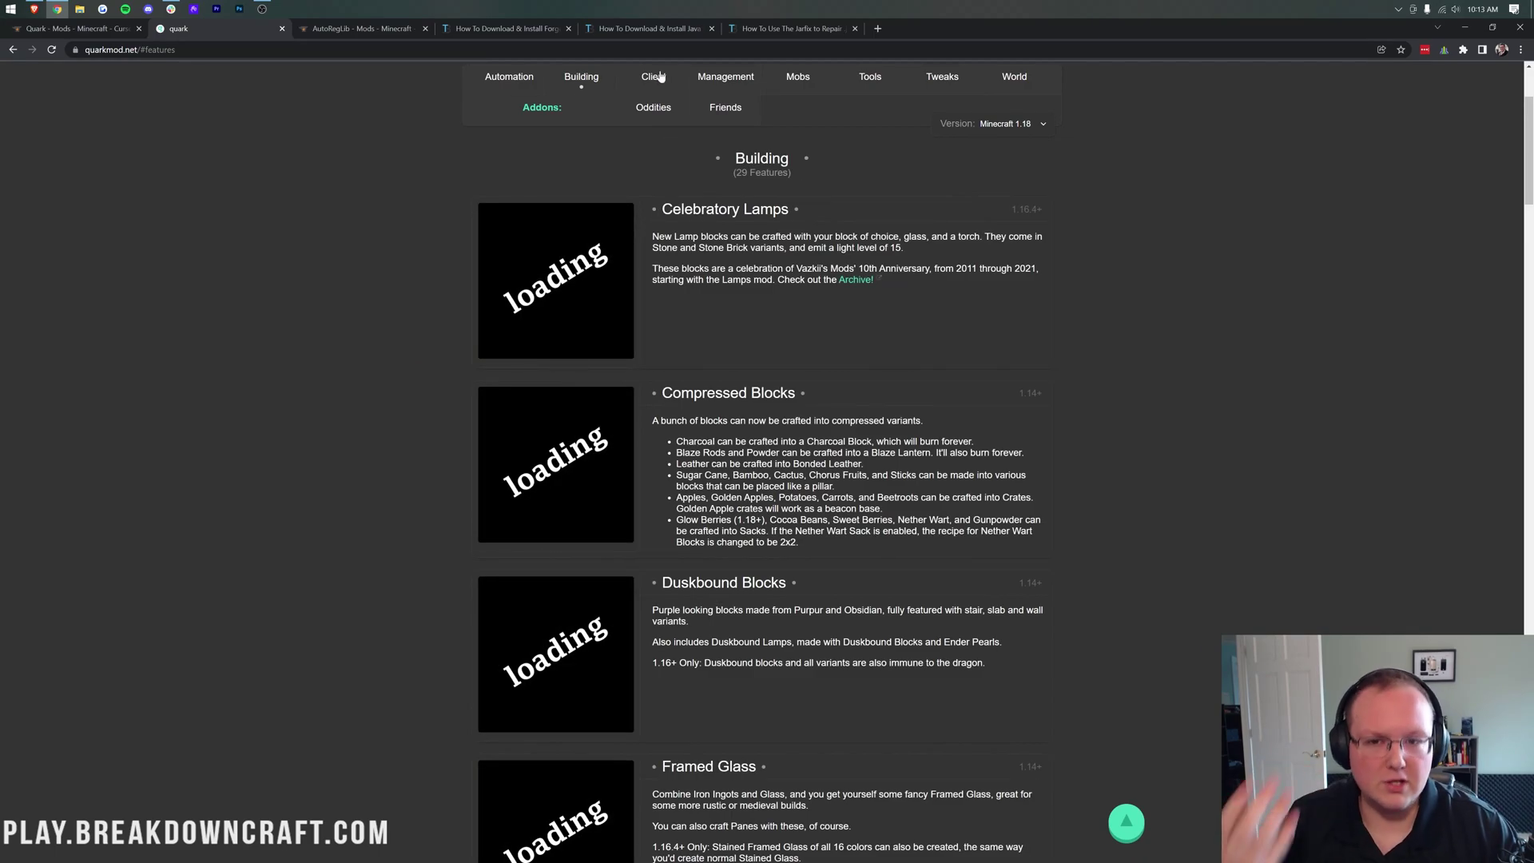
left_click(659, 76)
left_click(708, 81)
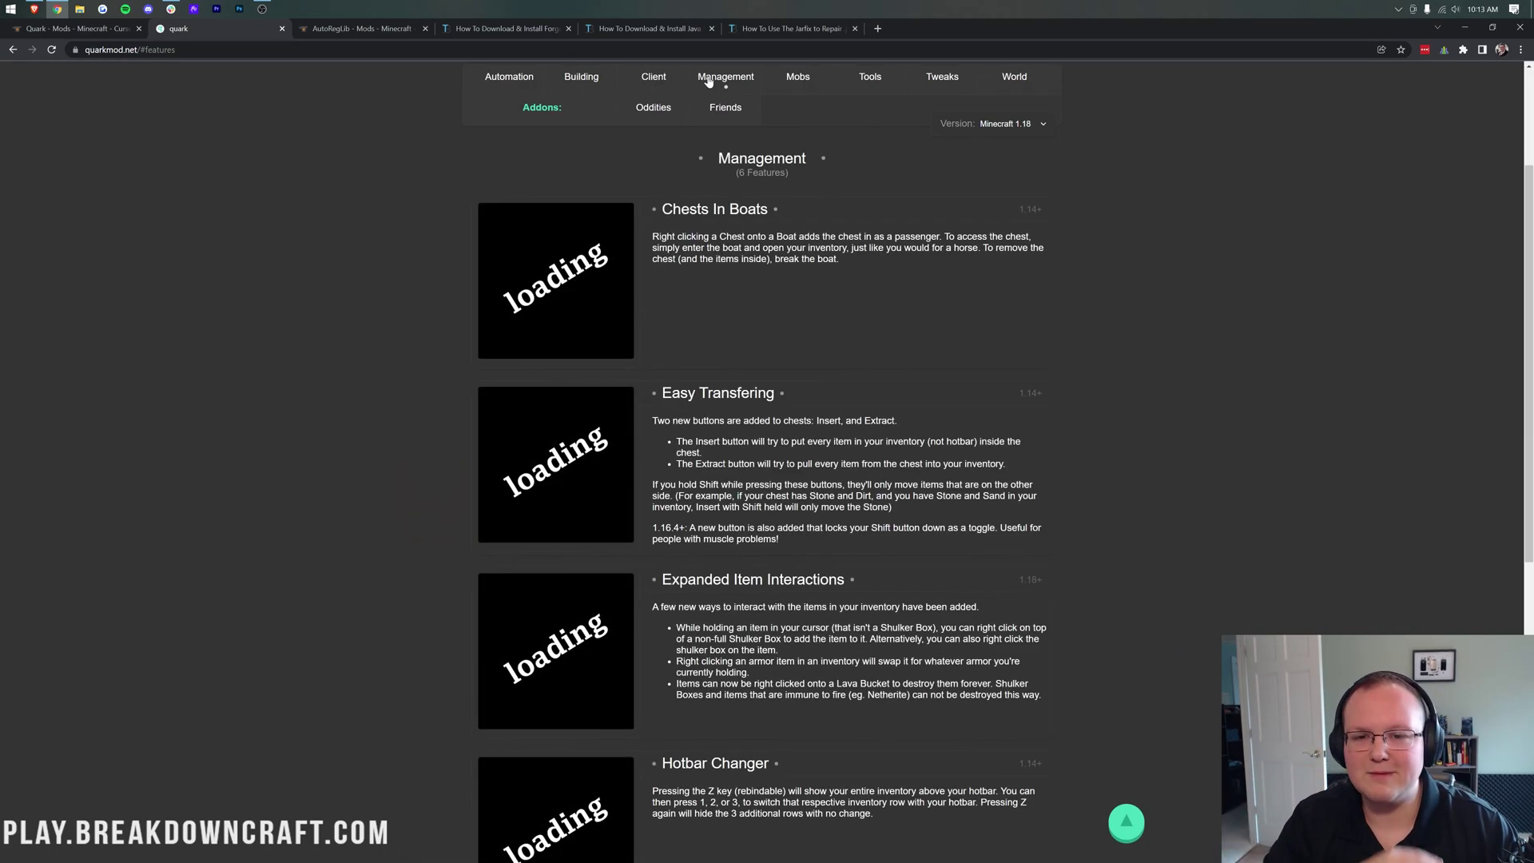
left_click(792, 80)
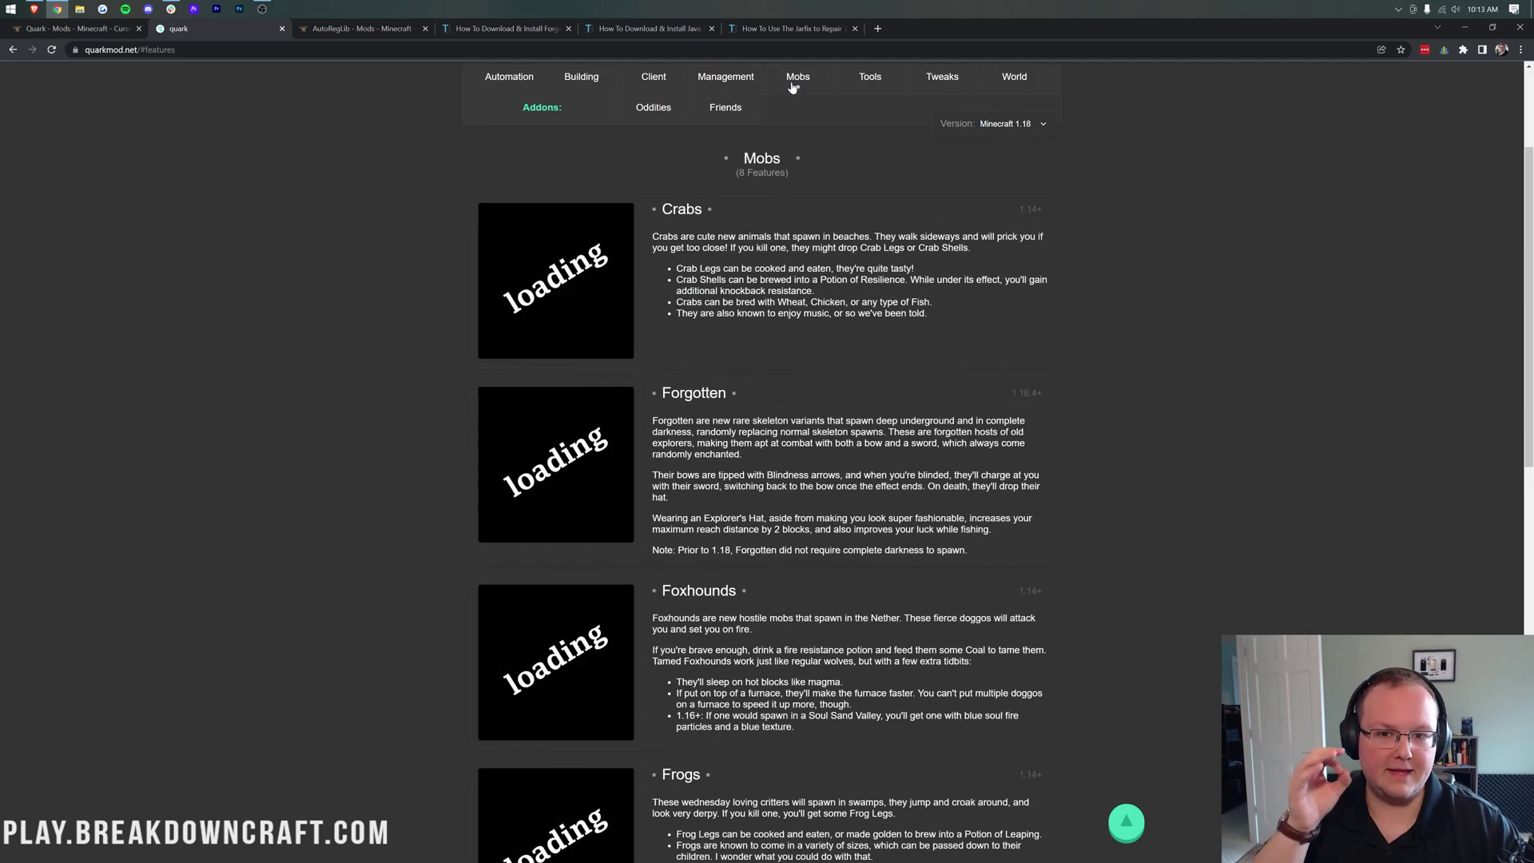
scroll(613, 254, "down", 5)
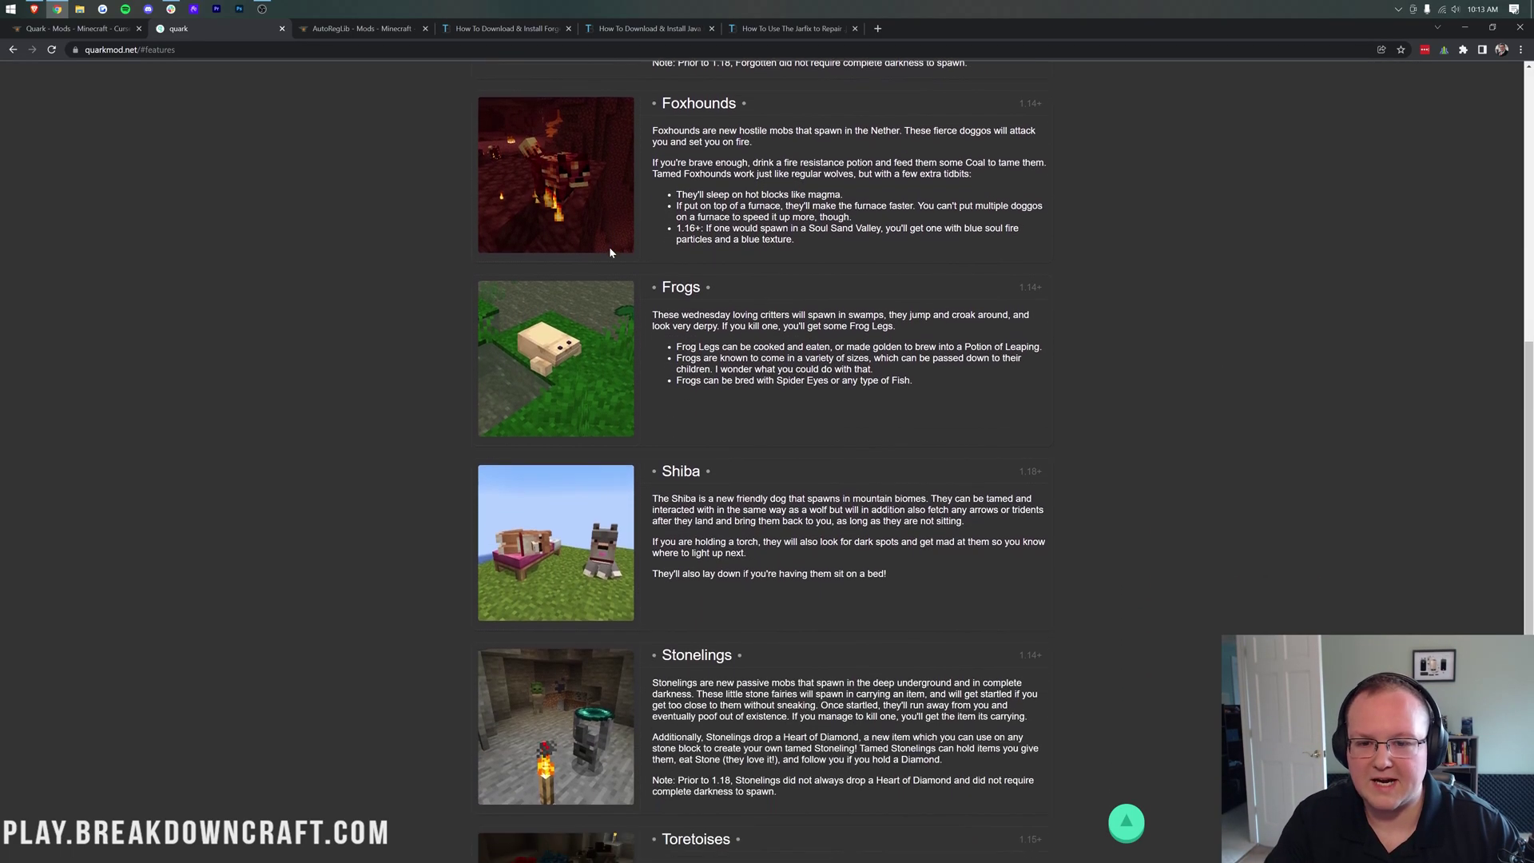
scroll(609, 253, "down", 7)
scroll(603, 247, "down", 1)
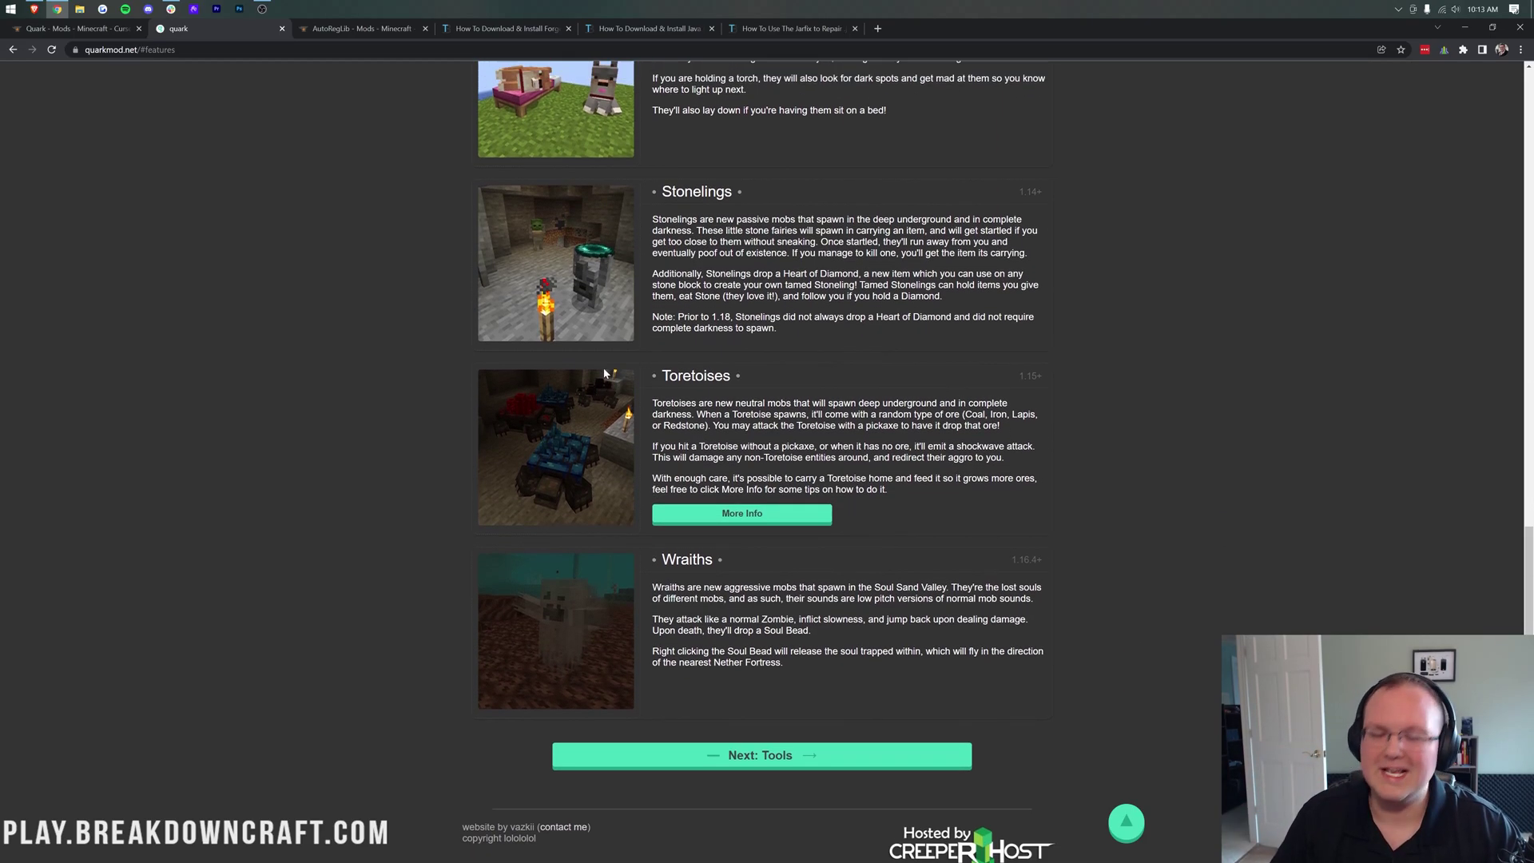
scroll(726, 343, "up", 15)
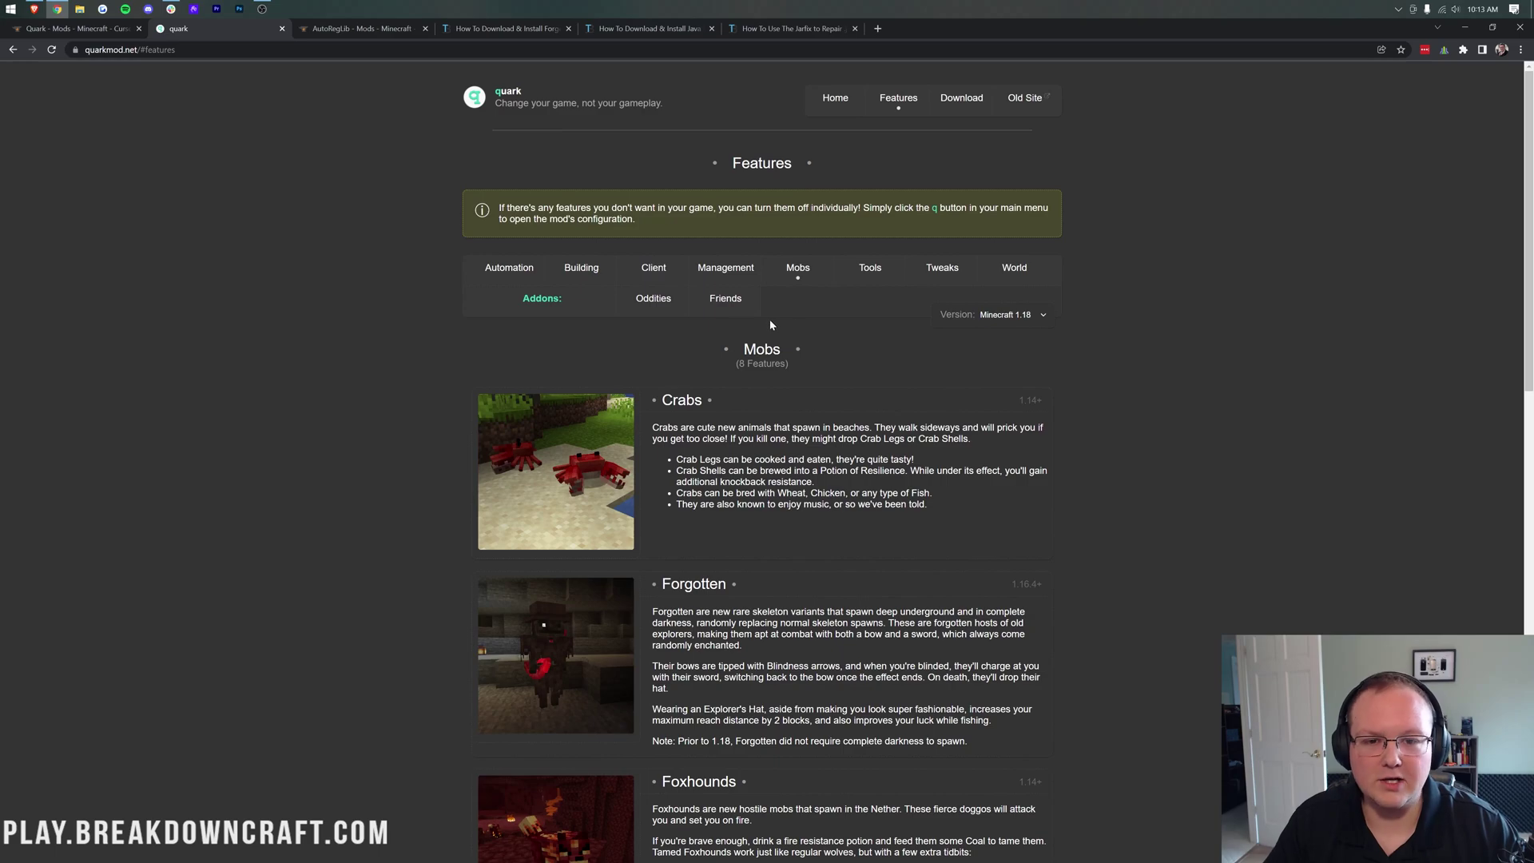
Scroll through the Tools features, then return to Quark's CurseForge page.
left_click(864, 284)
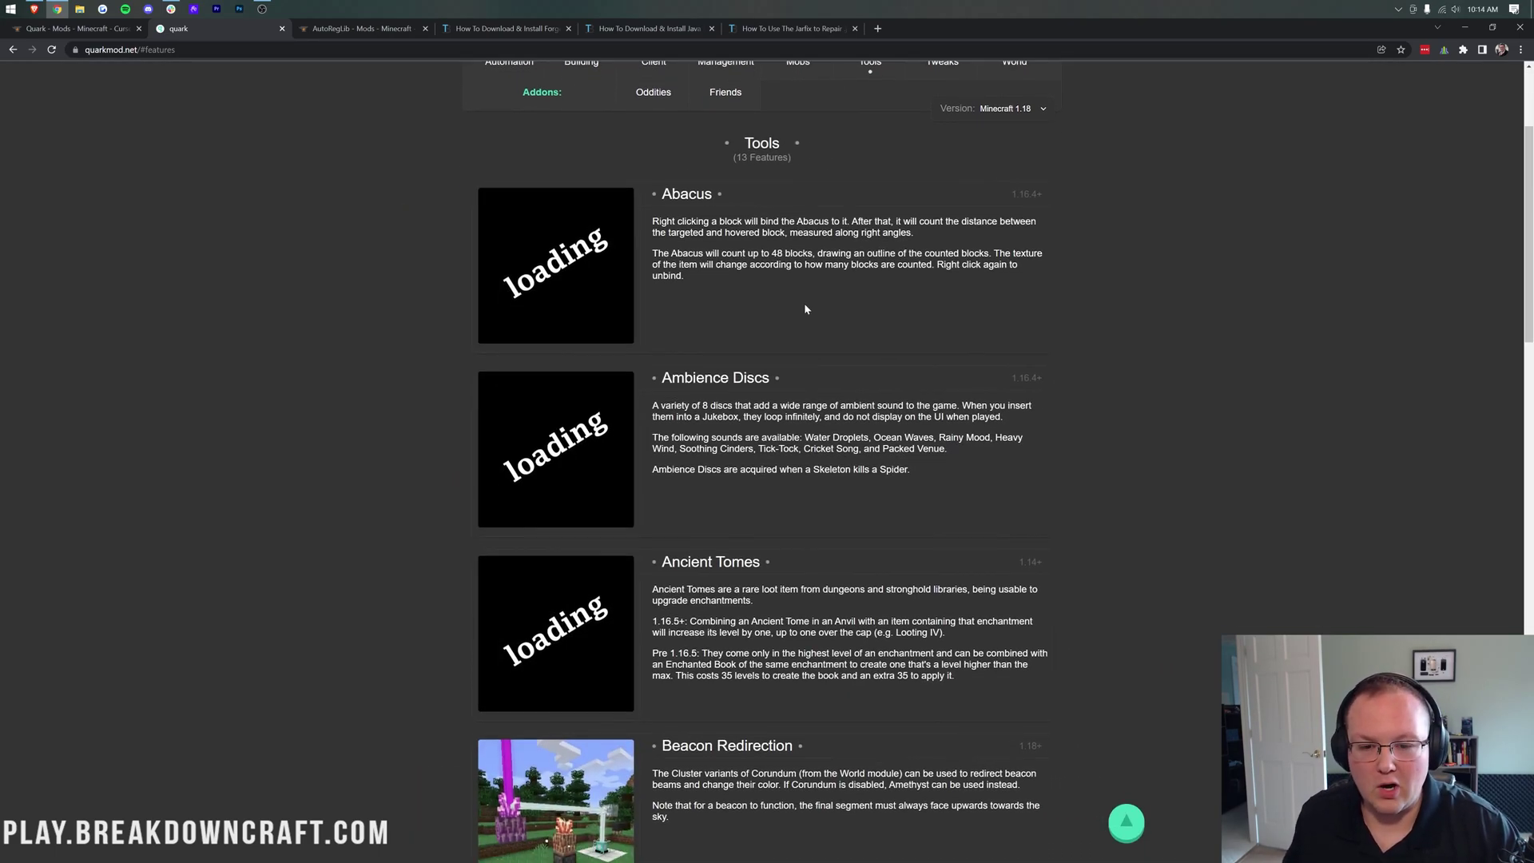
scroll(804, 304, "down", 4)
scroll(804, 304, "up", 3)
scroll(804, 303, "up", 3)
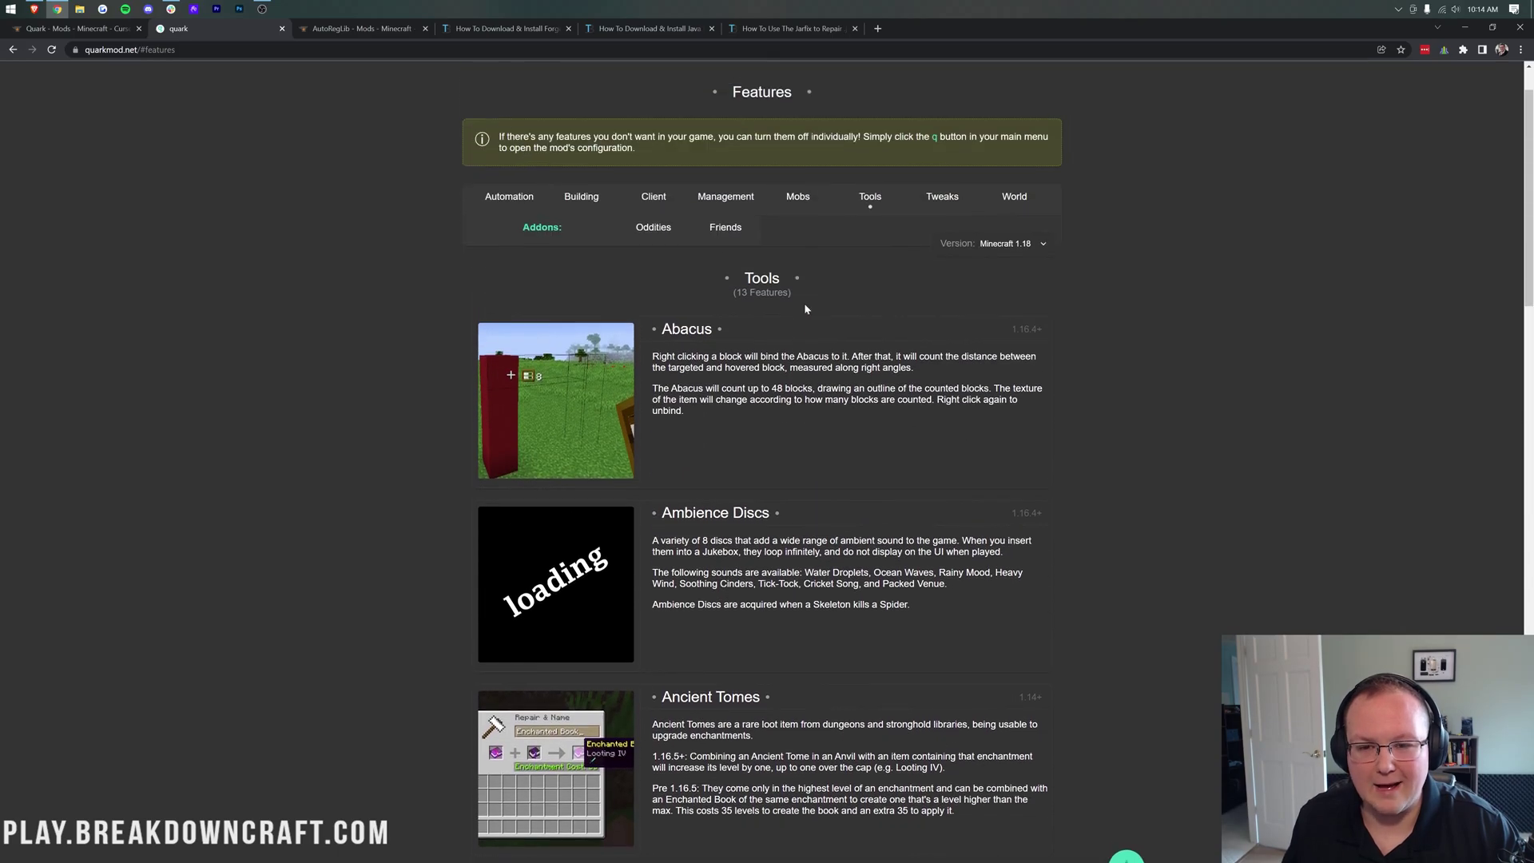
scroll(804, 304, "down", 16)
scroll(804, 303, "down", 4)
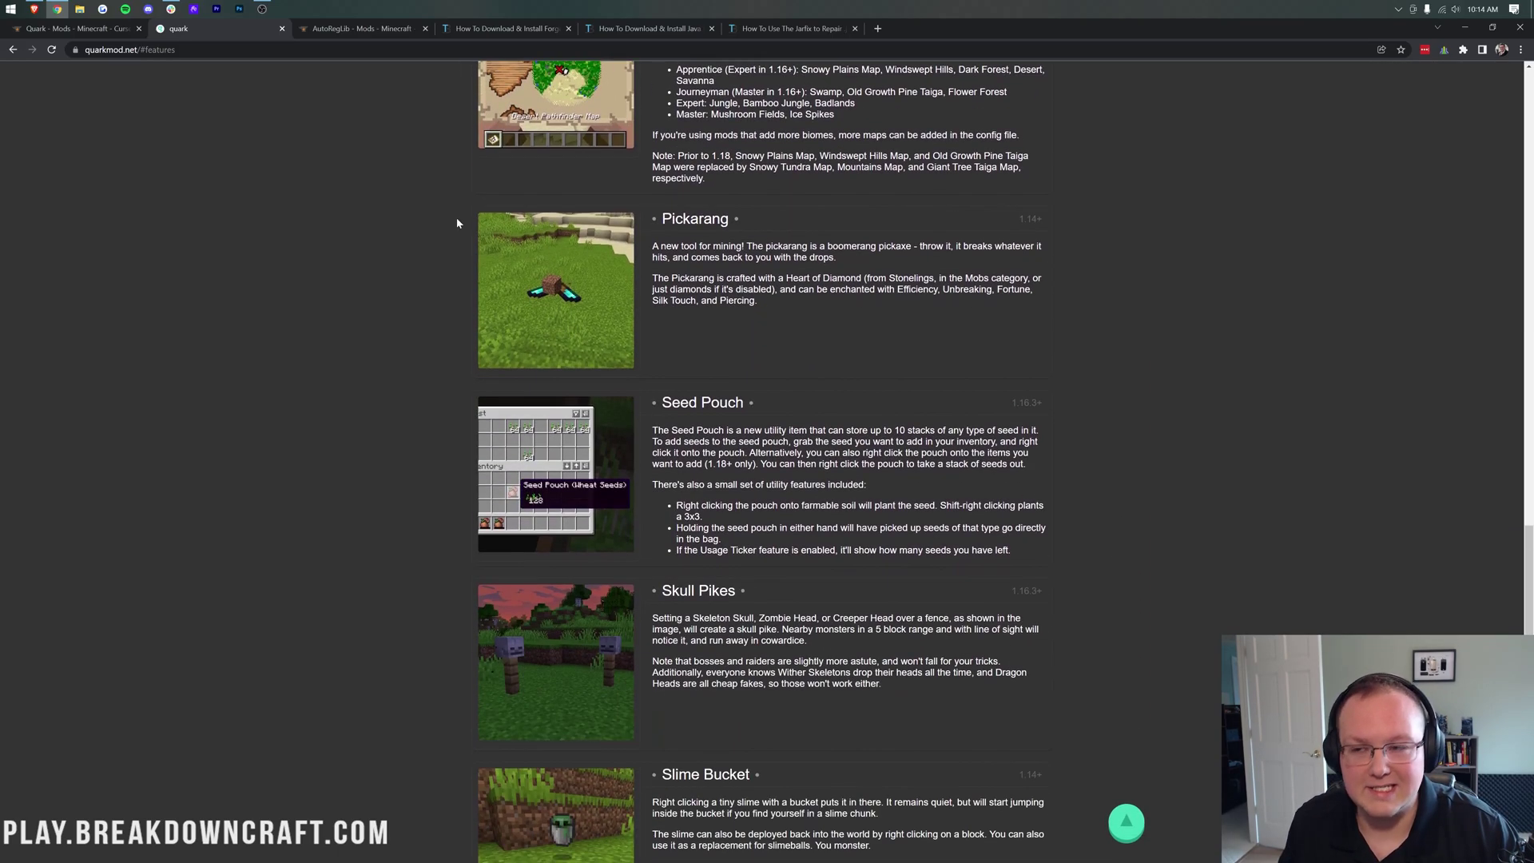
left_click(91, 32)
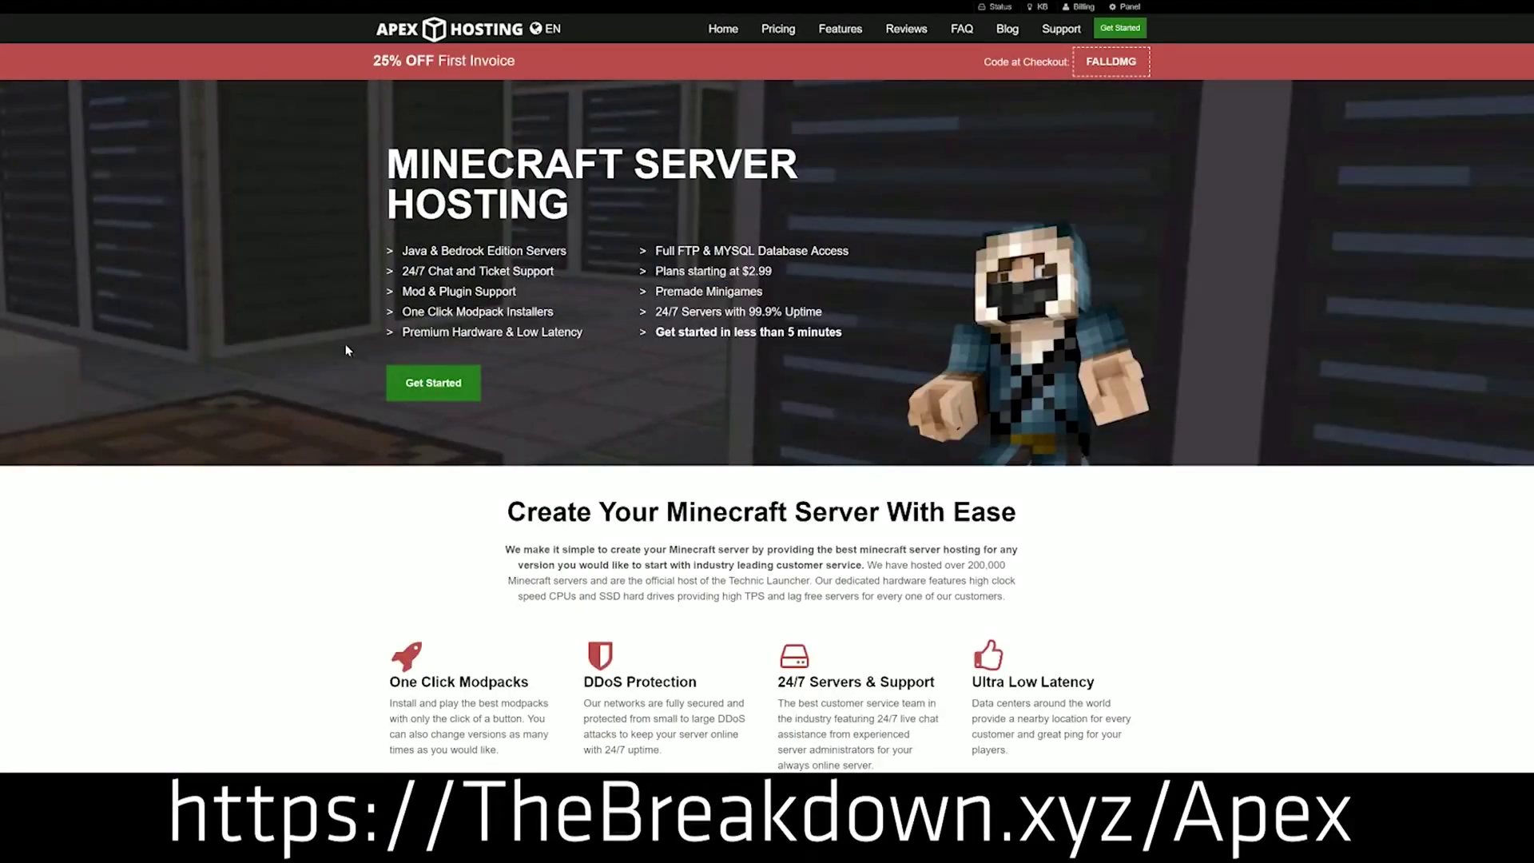
scroll(599, 476, "down", 4)
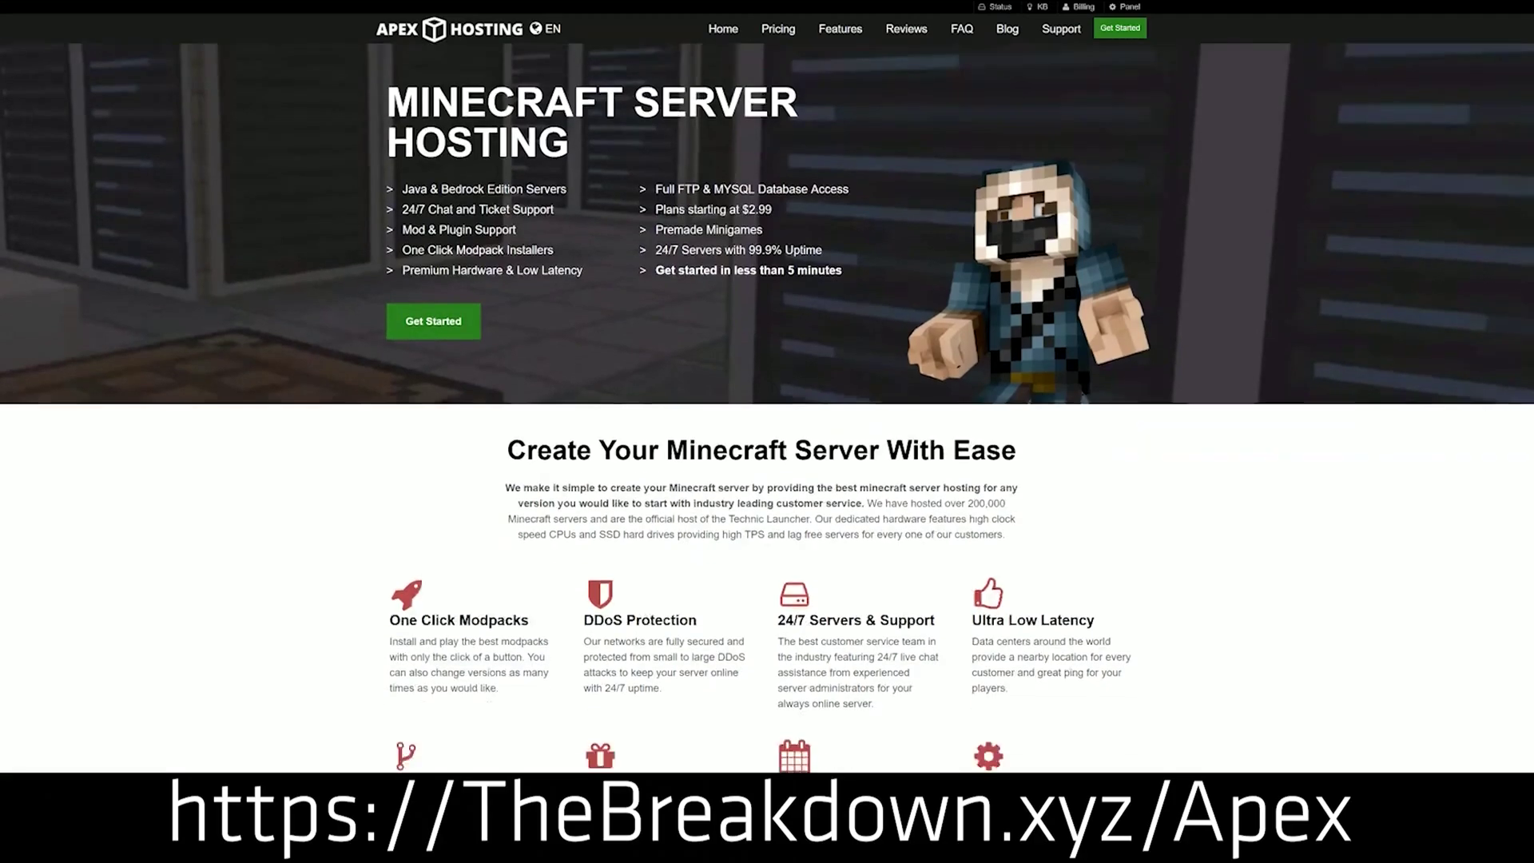
left_click_drag(389, 358, 939, 364)
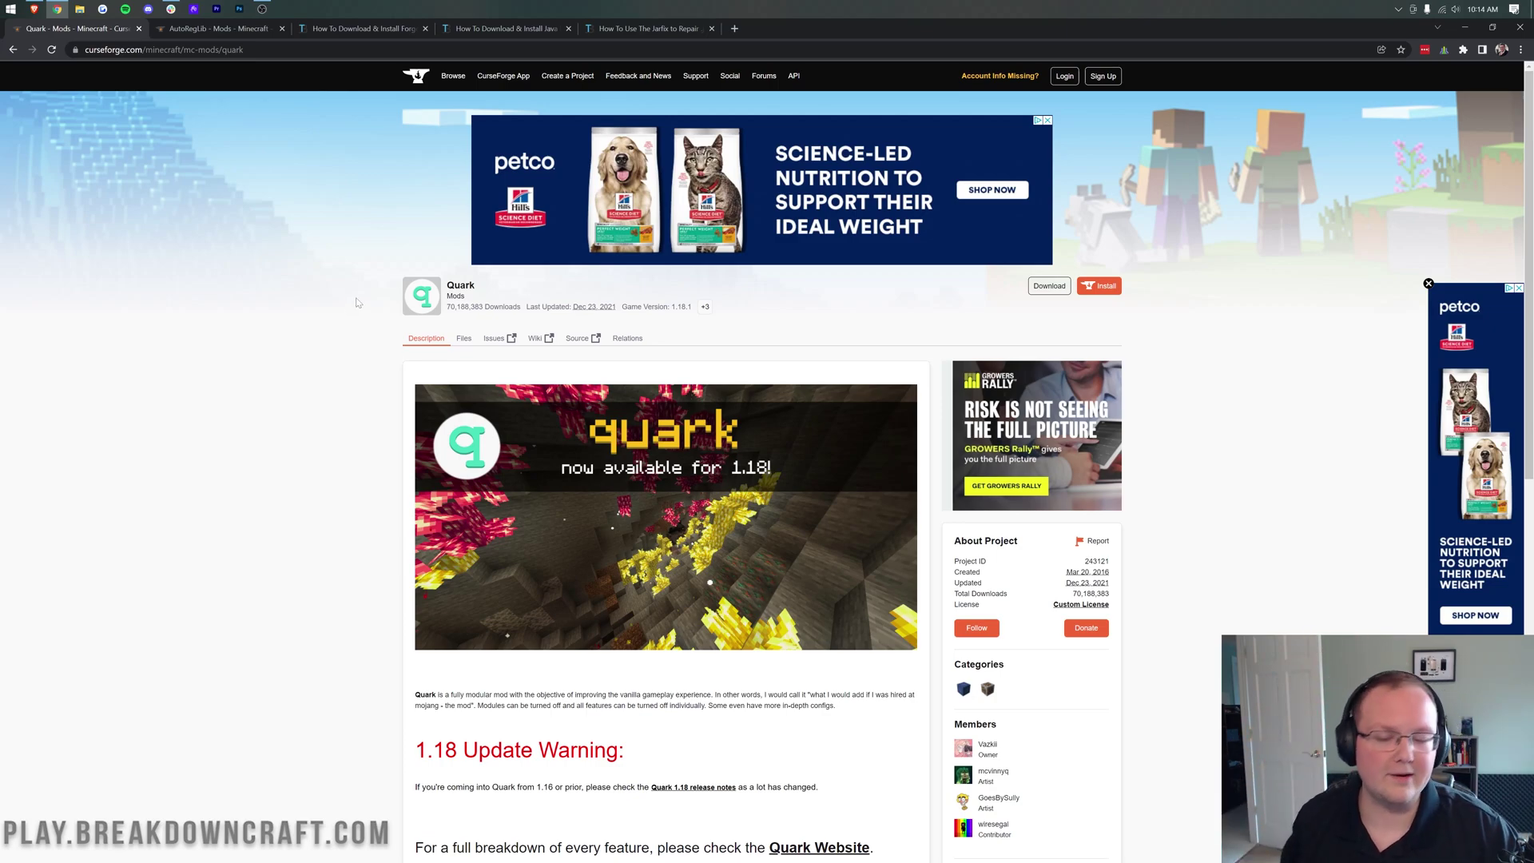
Download Quark-3.0-334.jar for Minecraft 1.18, then bring up the AutoRegLib mod page.
scroll(1020, 351, "down", 8)
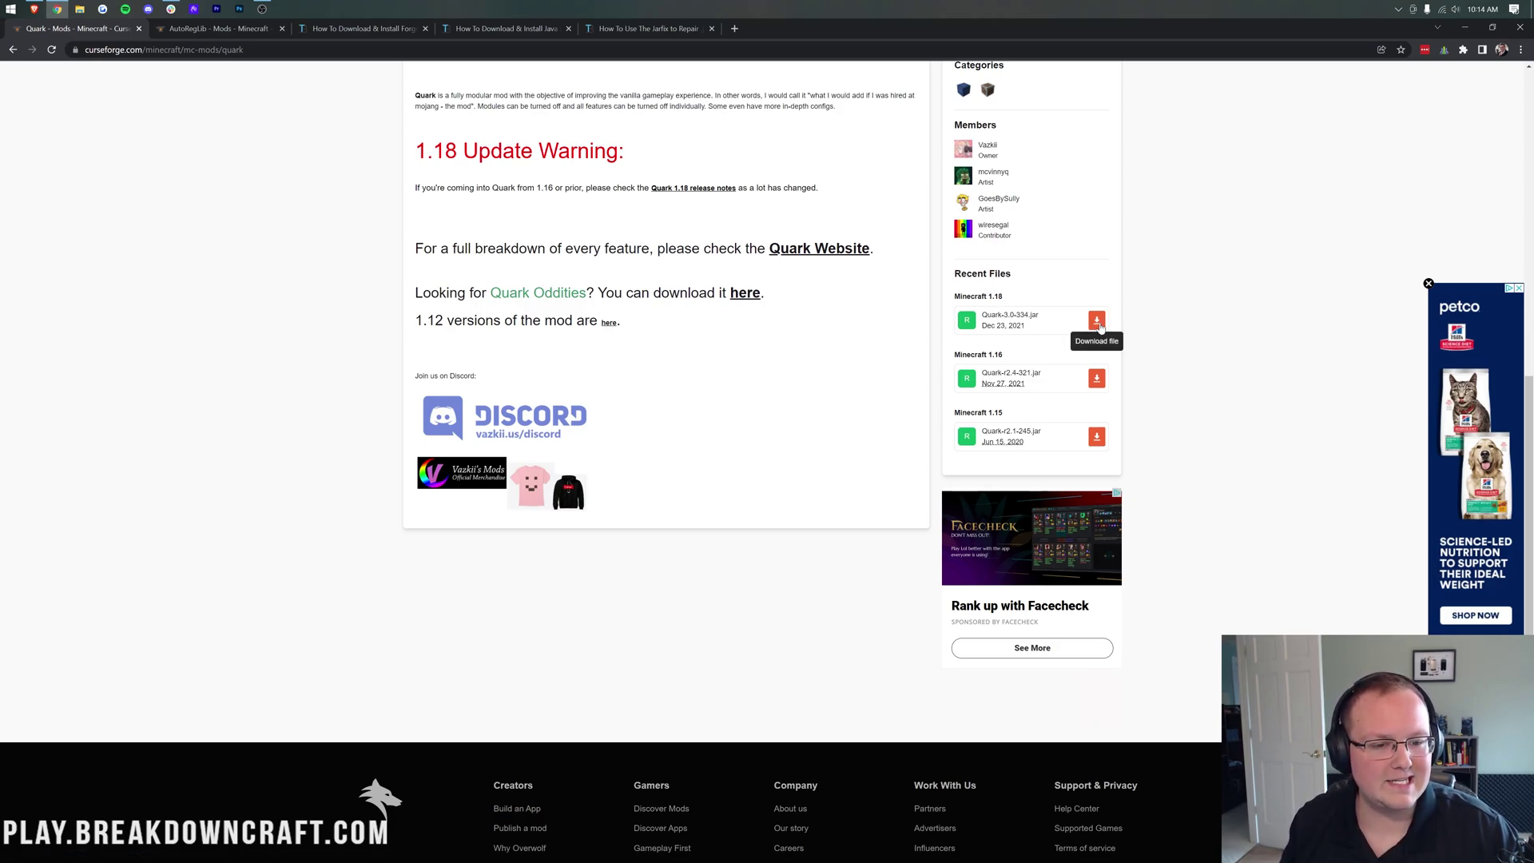
left_click(1096, 321)
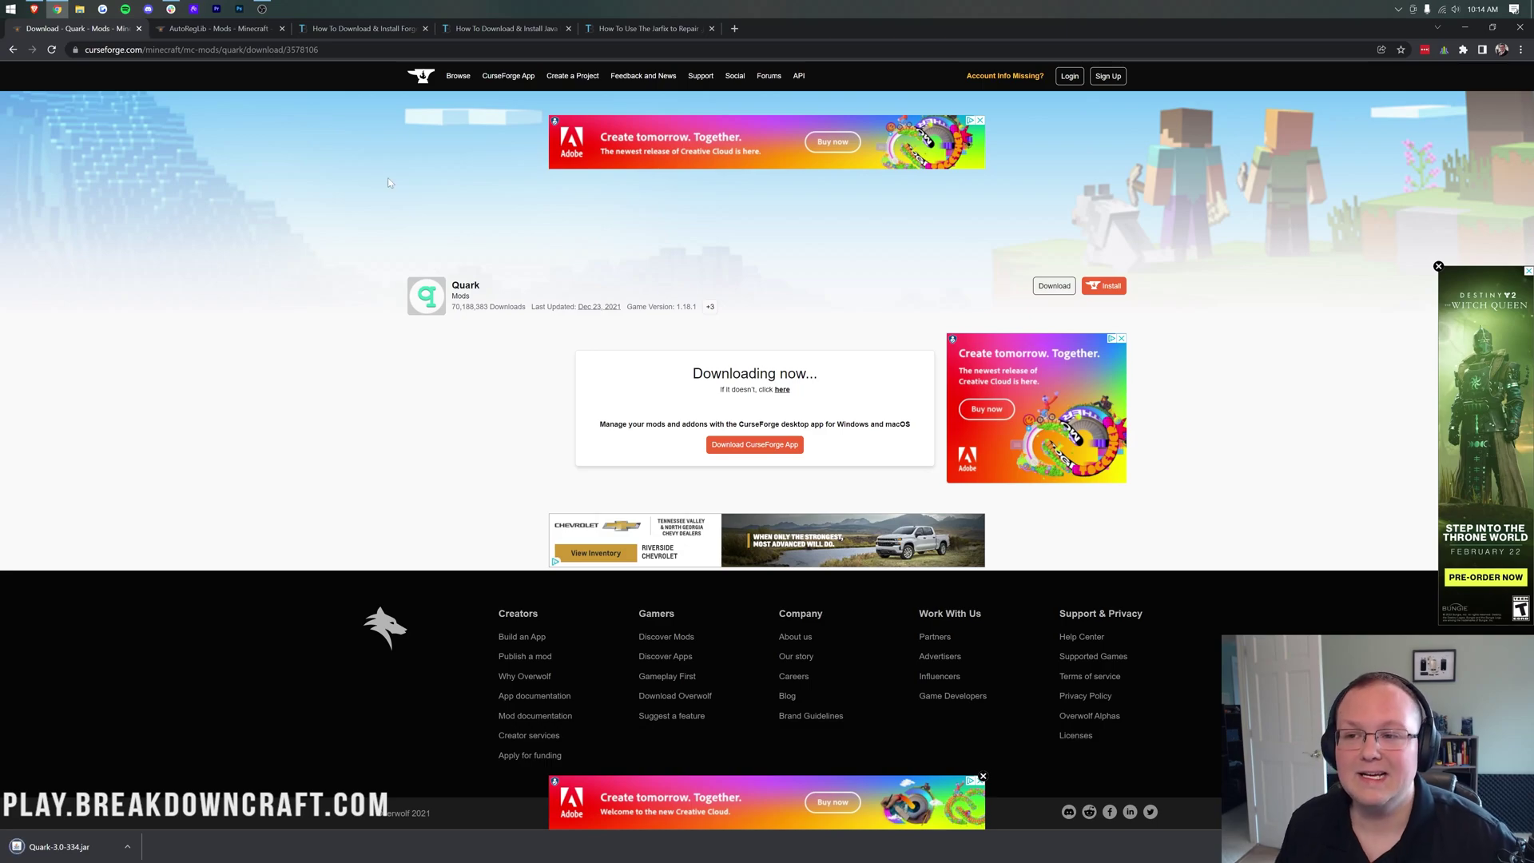
left_click(203, 35)
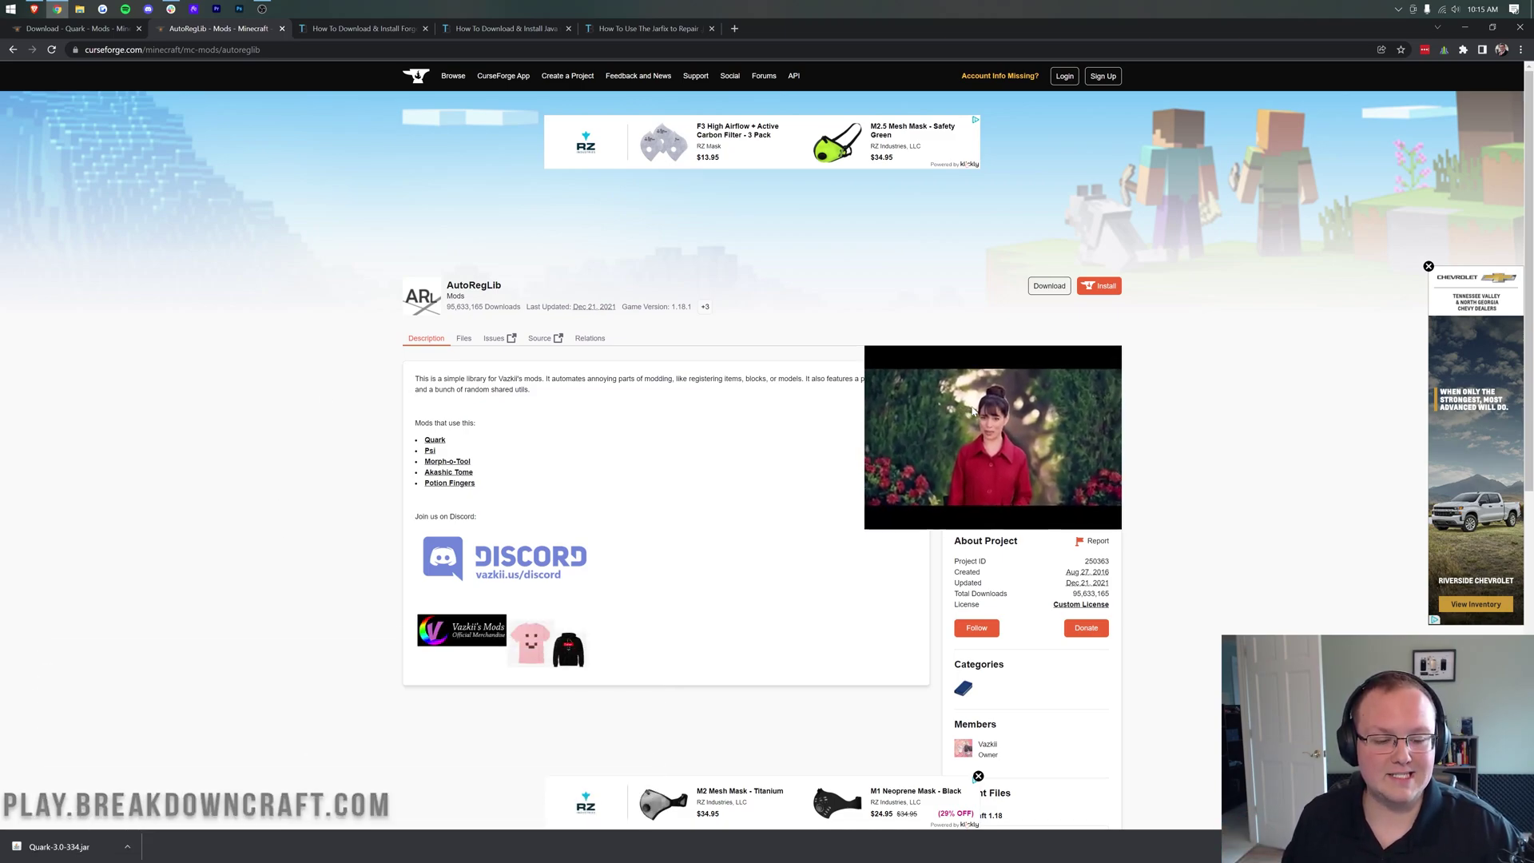
Download AutoRegLib-1.7-52.jar for Minecraft 1.18, then go to TheBreakdown's Forge 1.18.1 guide.
scroll(816, 426, "down", 2)
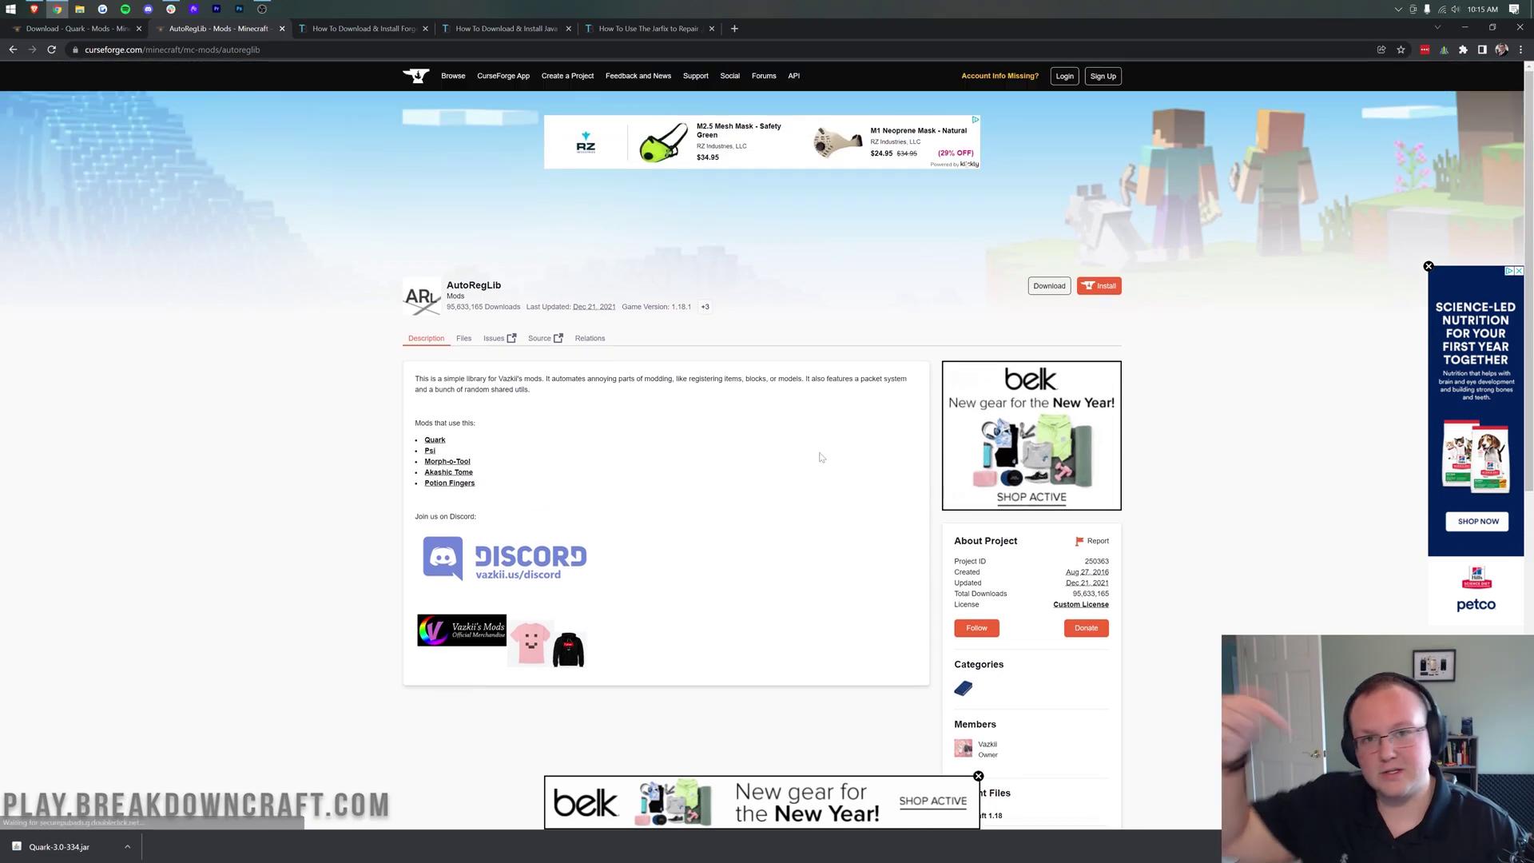
scroll(819, 451, "up", 2)
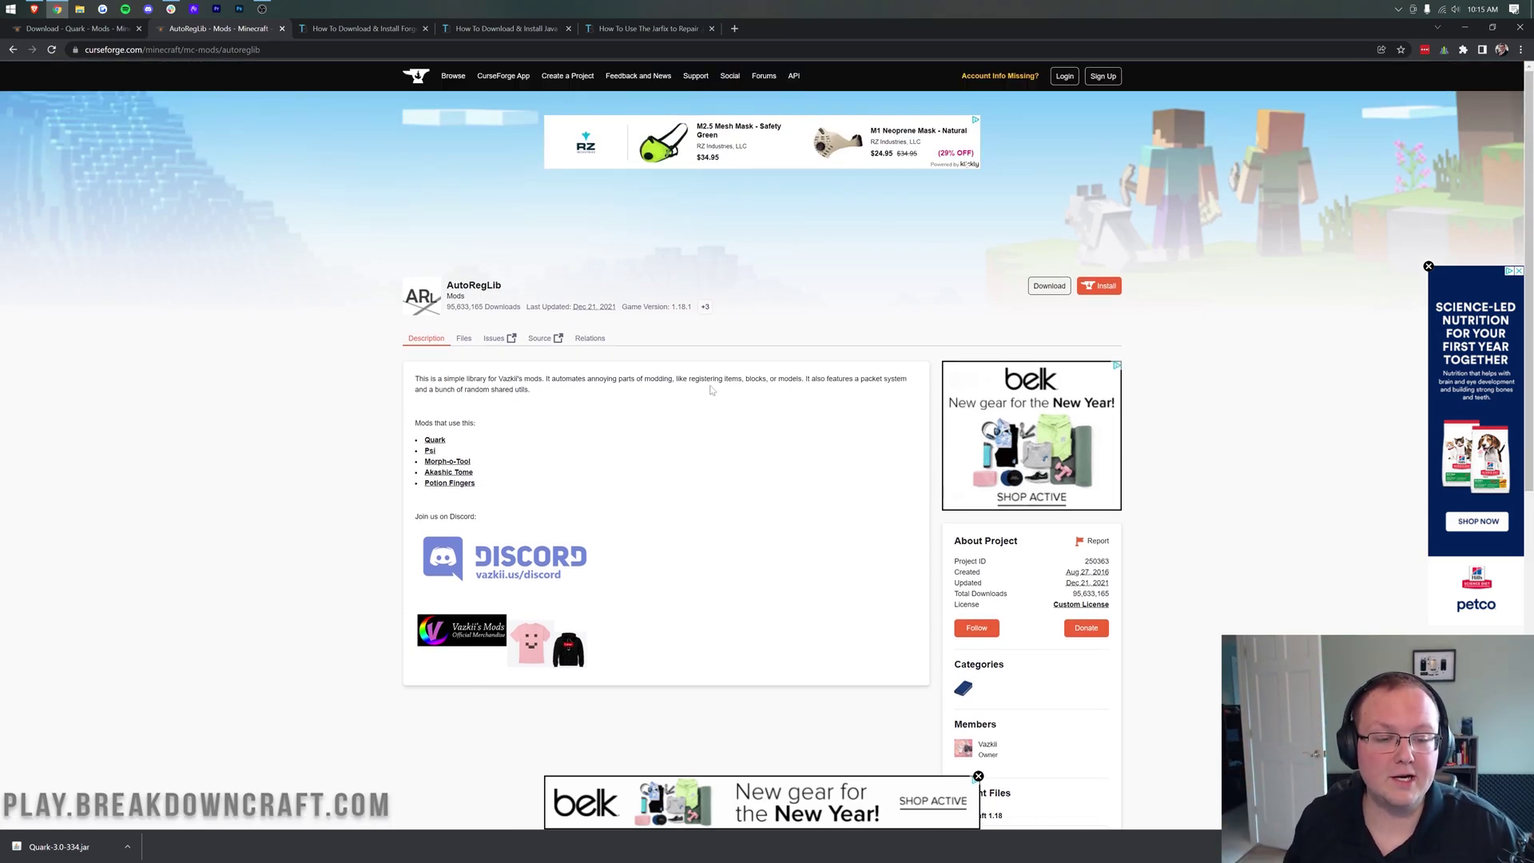
scroll(815, 437, "down", 7)
scroll(815, 438, "up", 2)
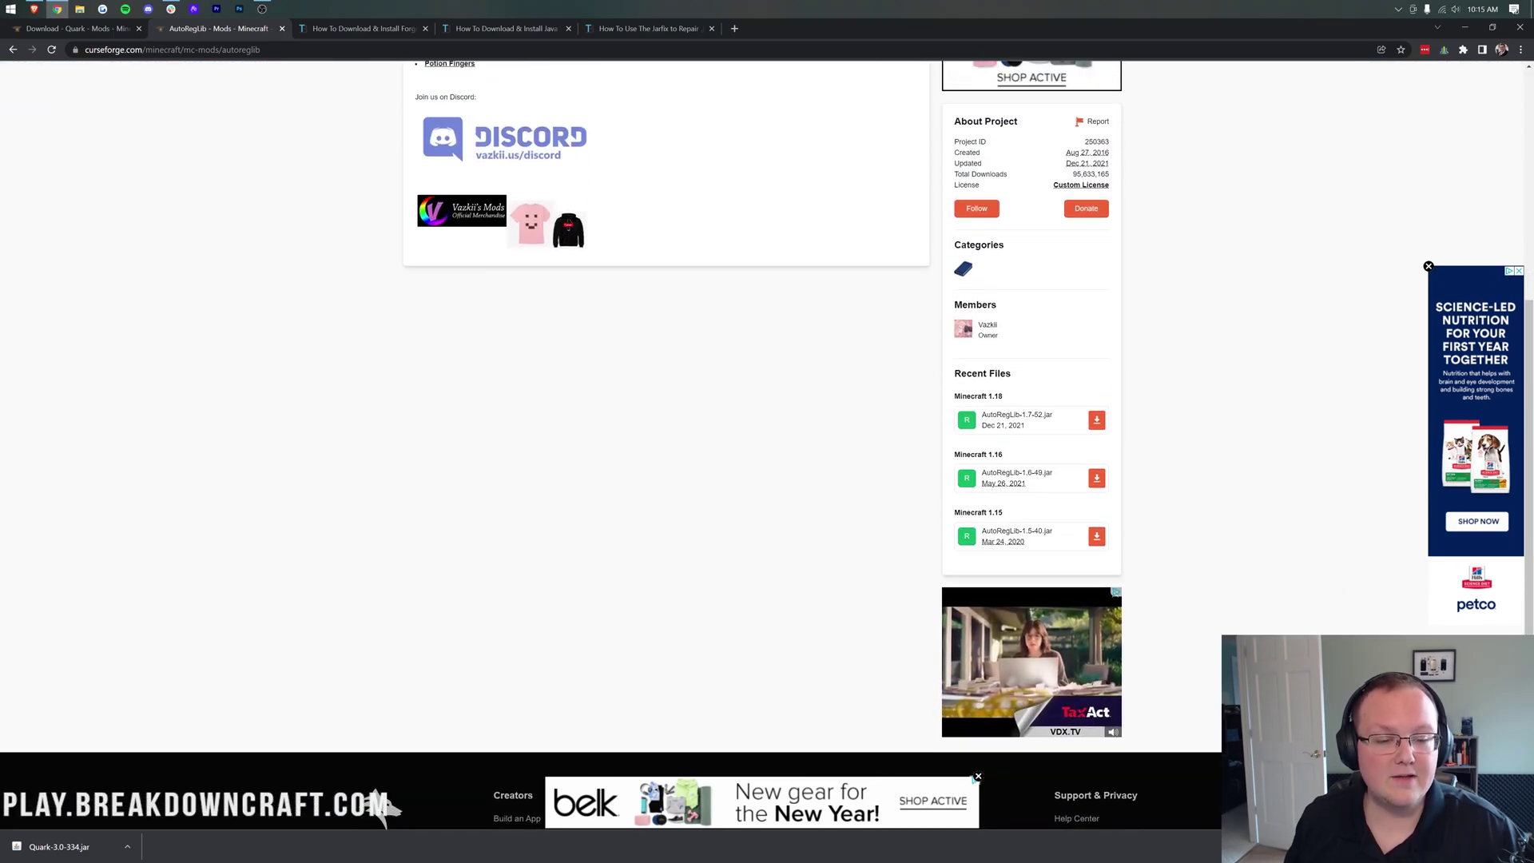
scroll(1003, 368, "down", 1)
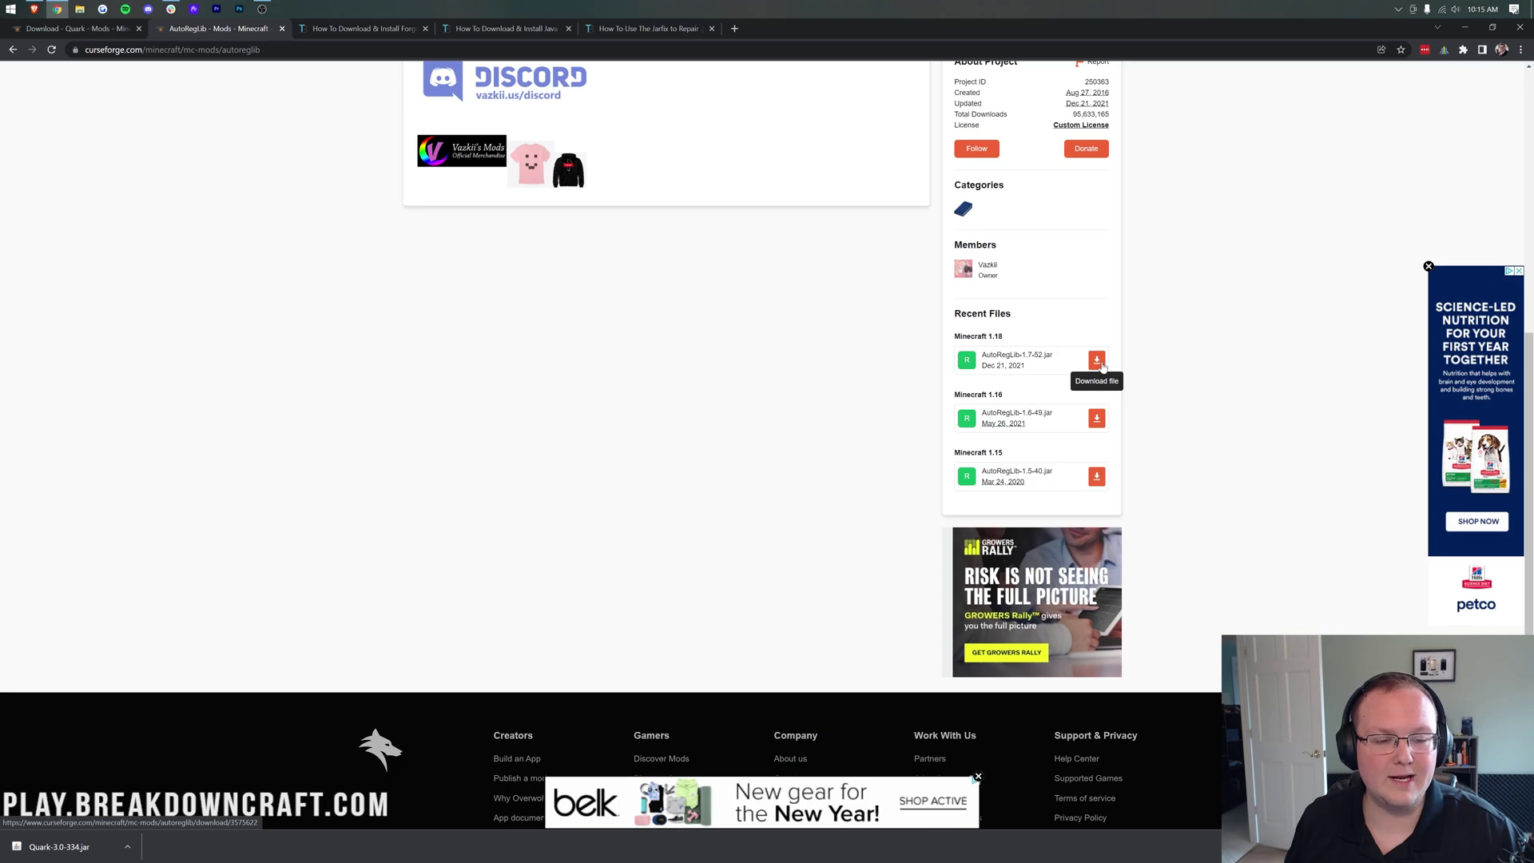
left_click(1097, 361)
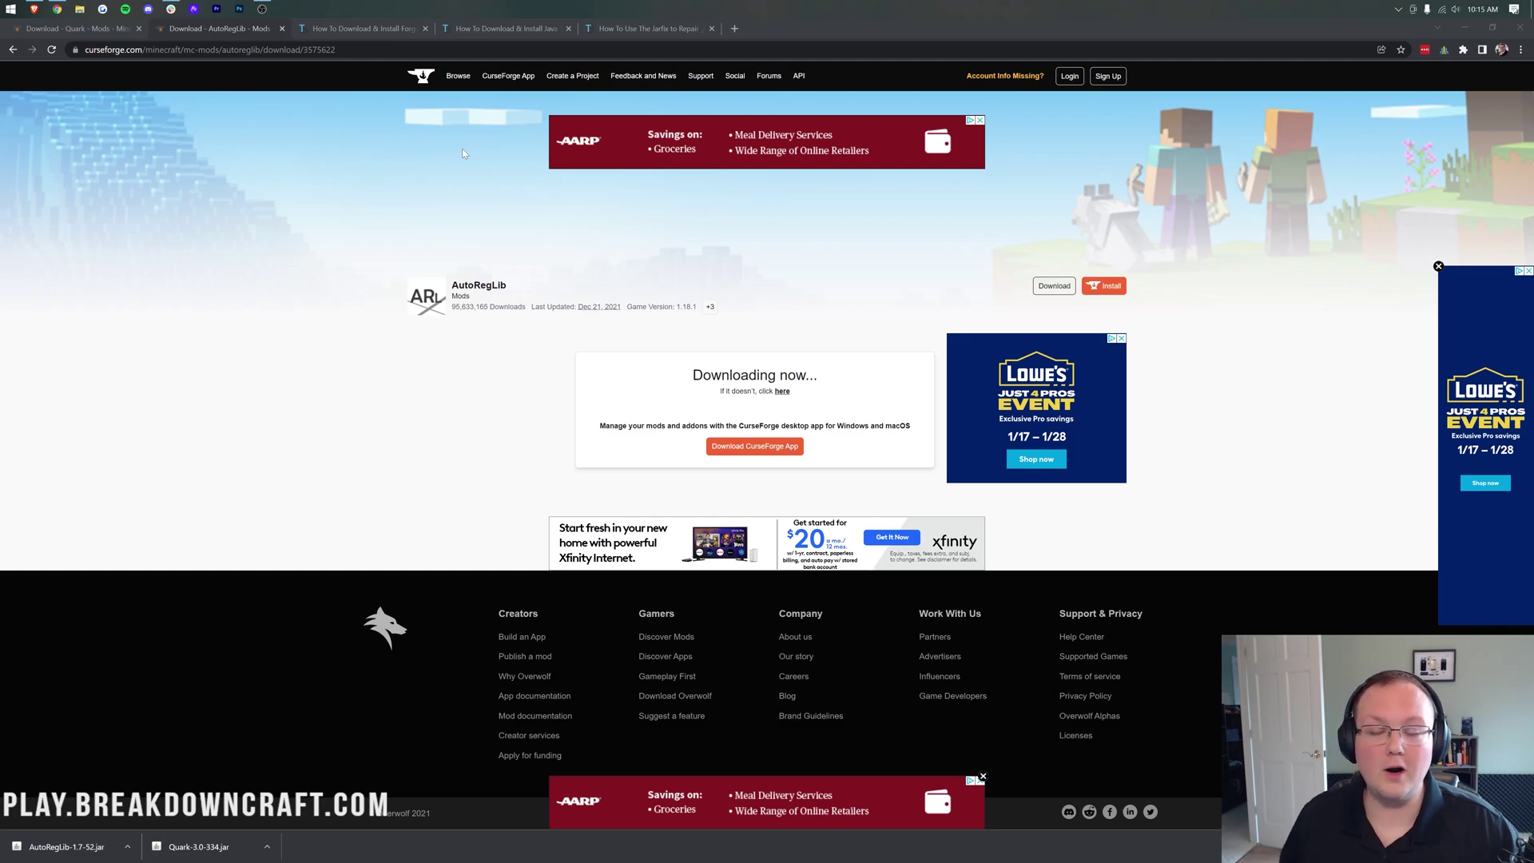
left_click(348, 32)
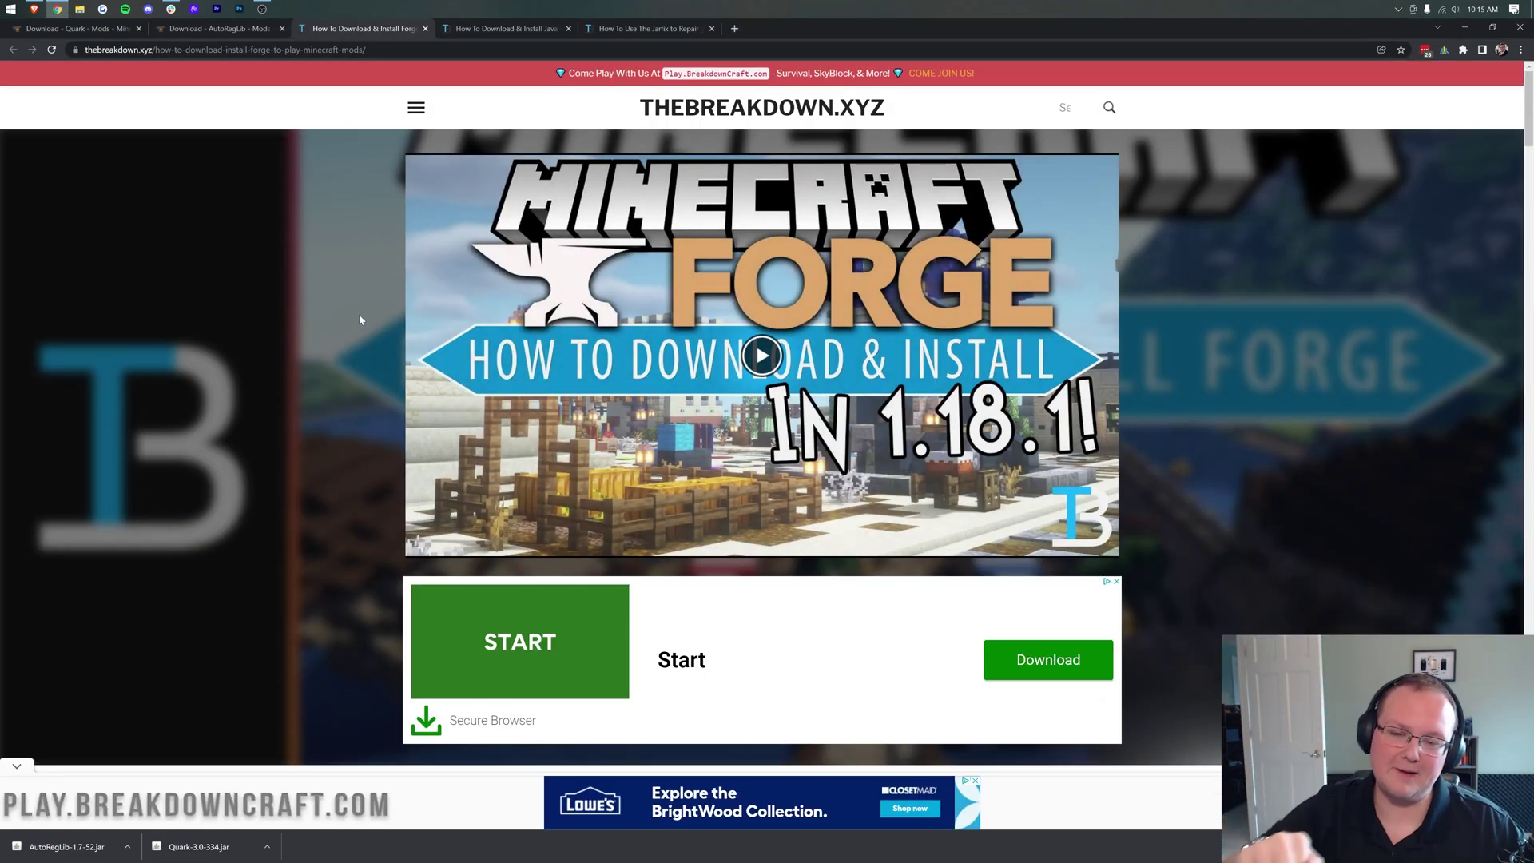
Follow the article's Download Forge link to the Forge MC 1.18.1 downloads page.
scroll(471, 288, "down", 7)
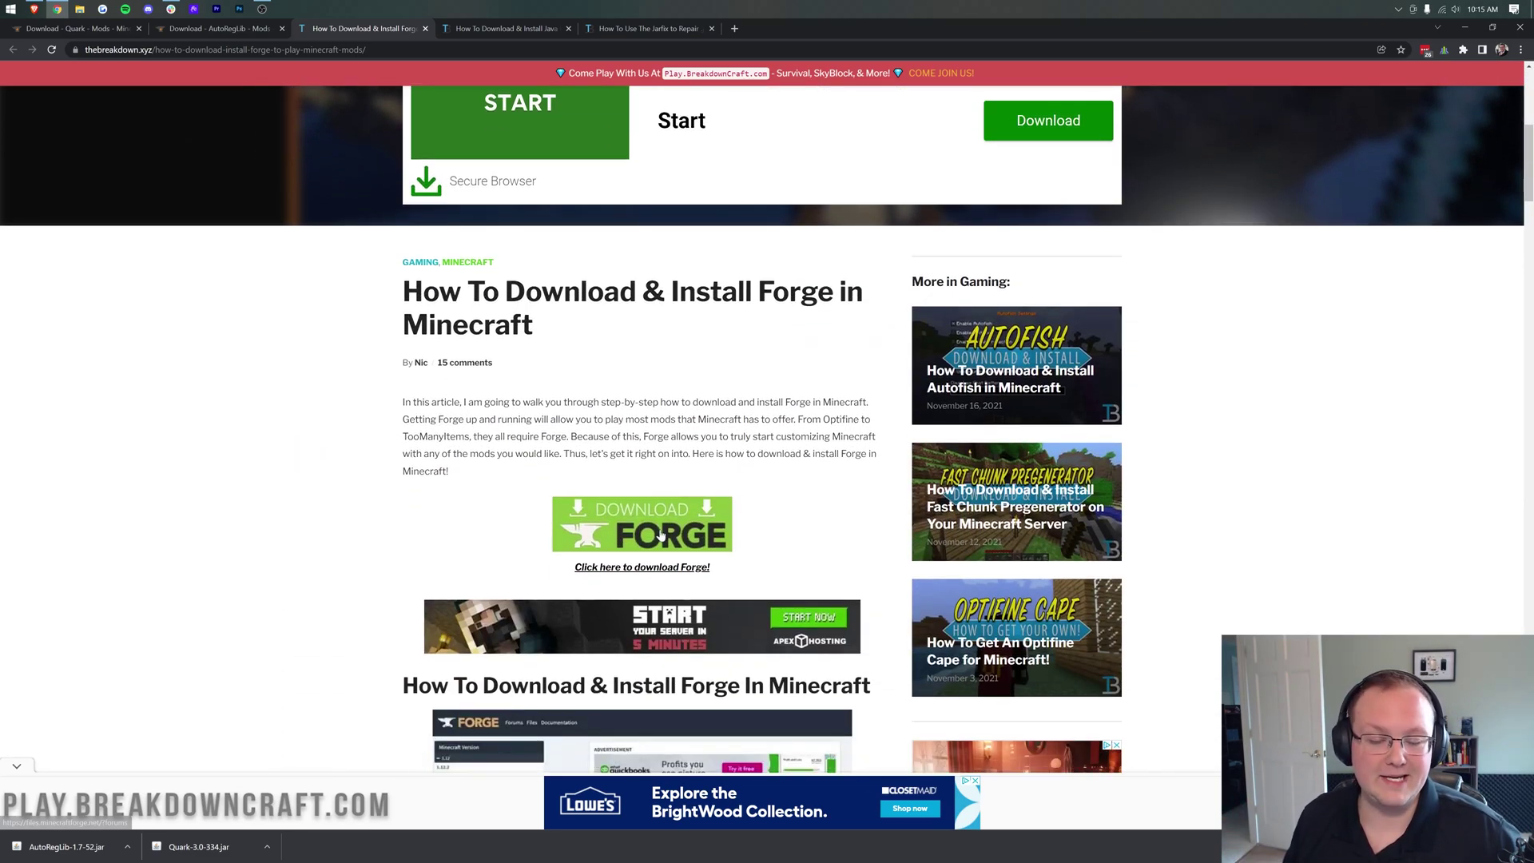
scroll(660, 435, "up", 7)
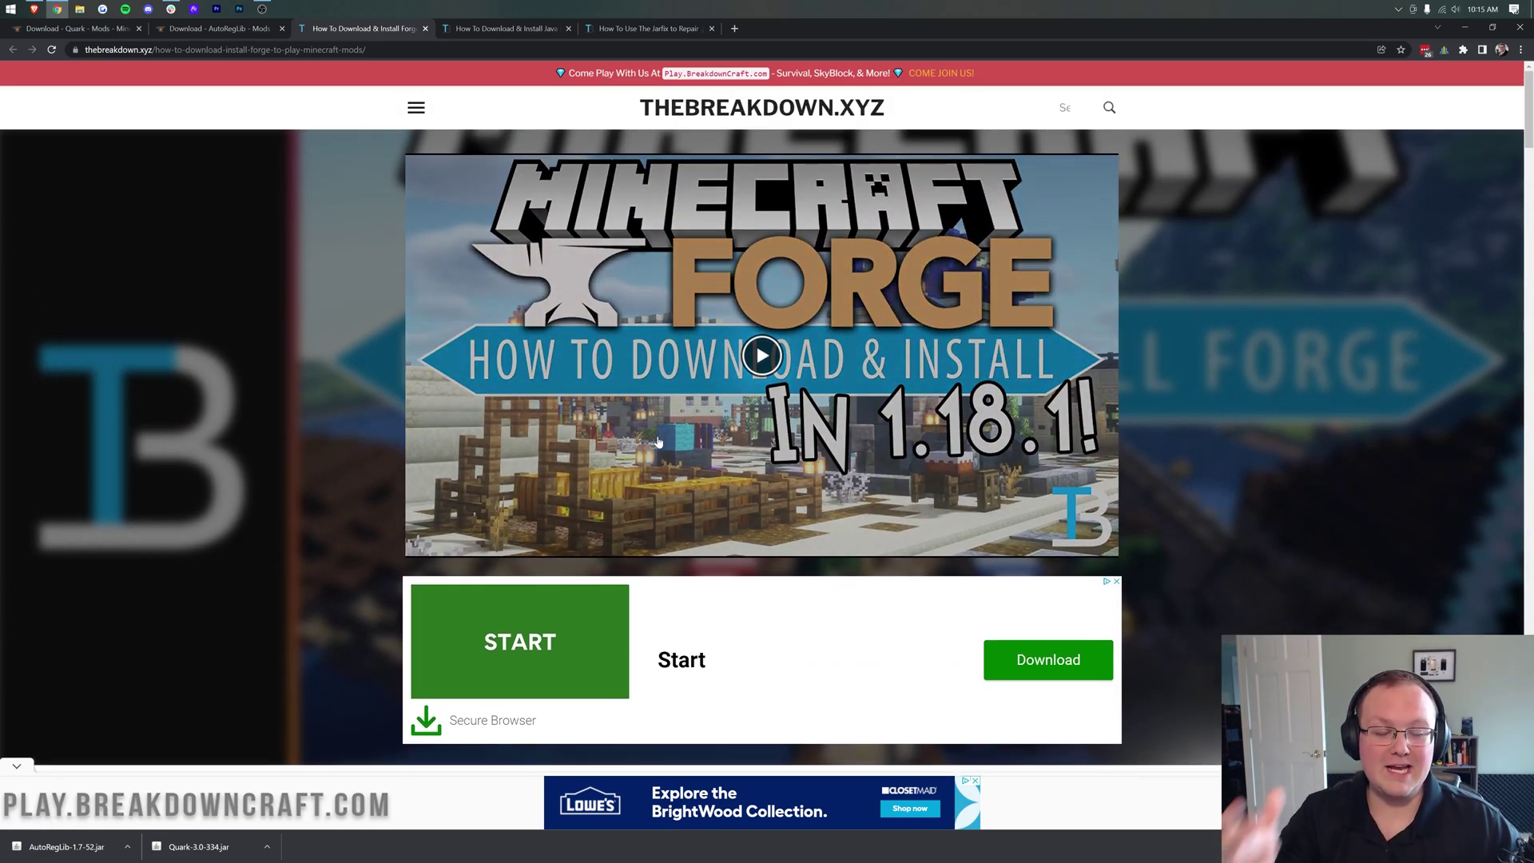
scroll(660, 439, "down", 9)
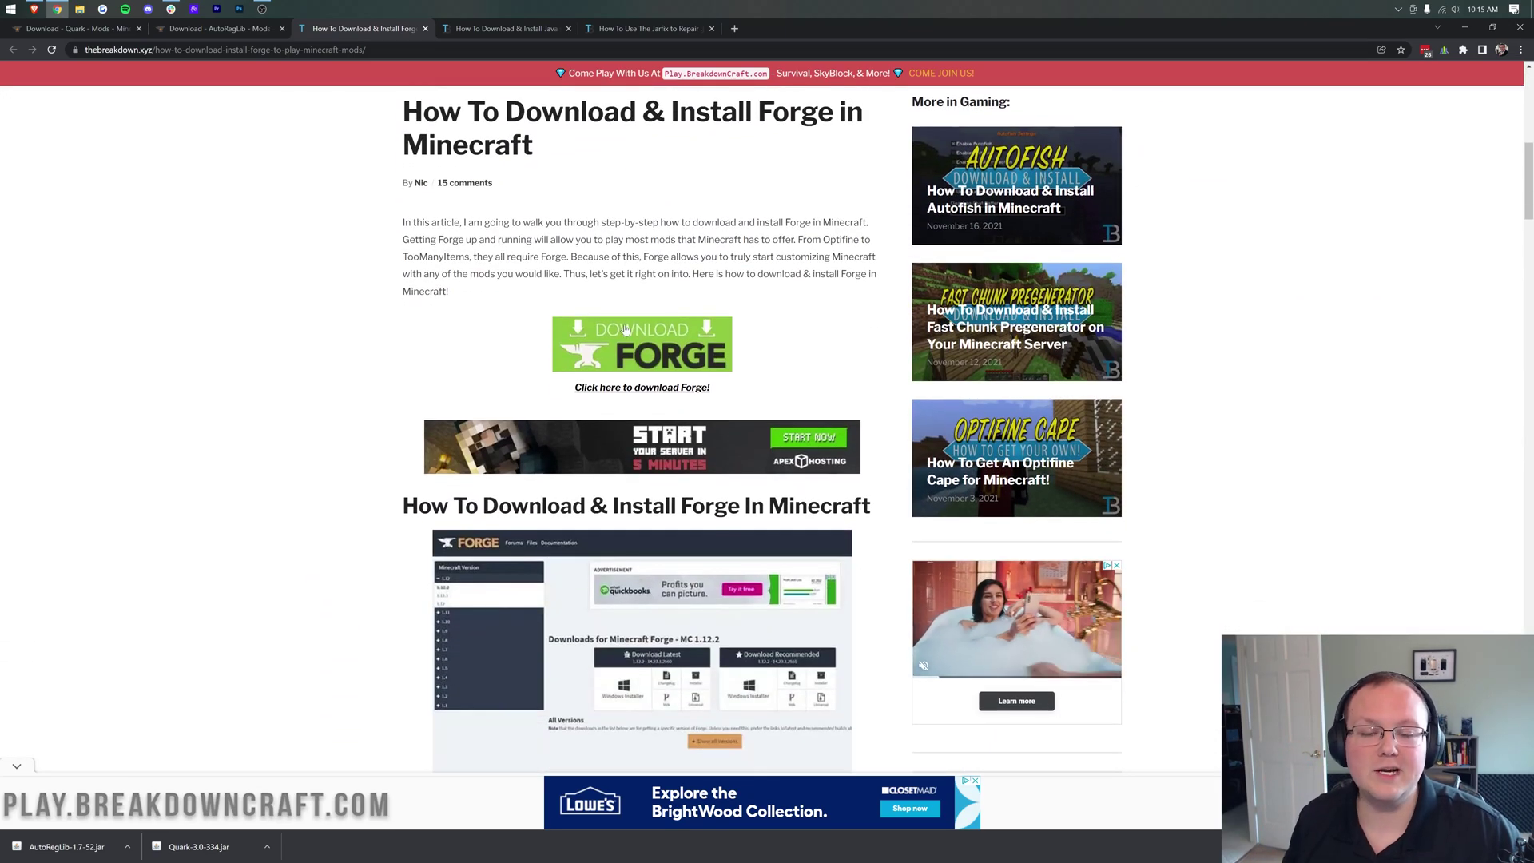
left_click(670, 346)
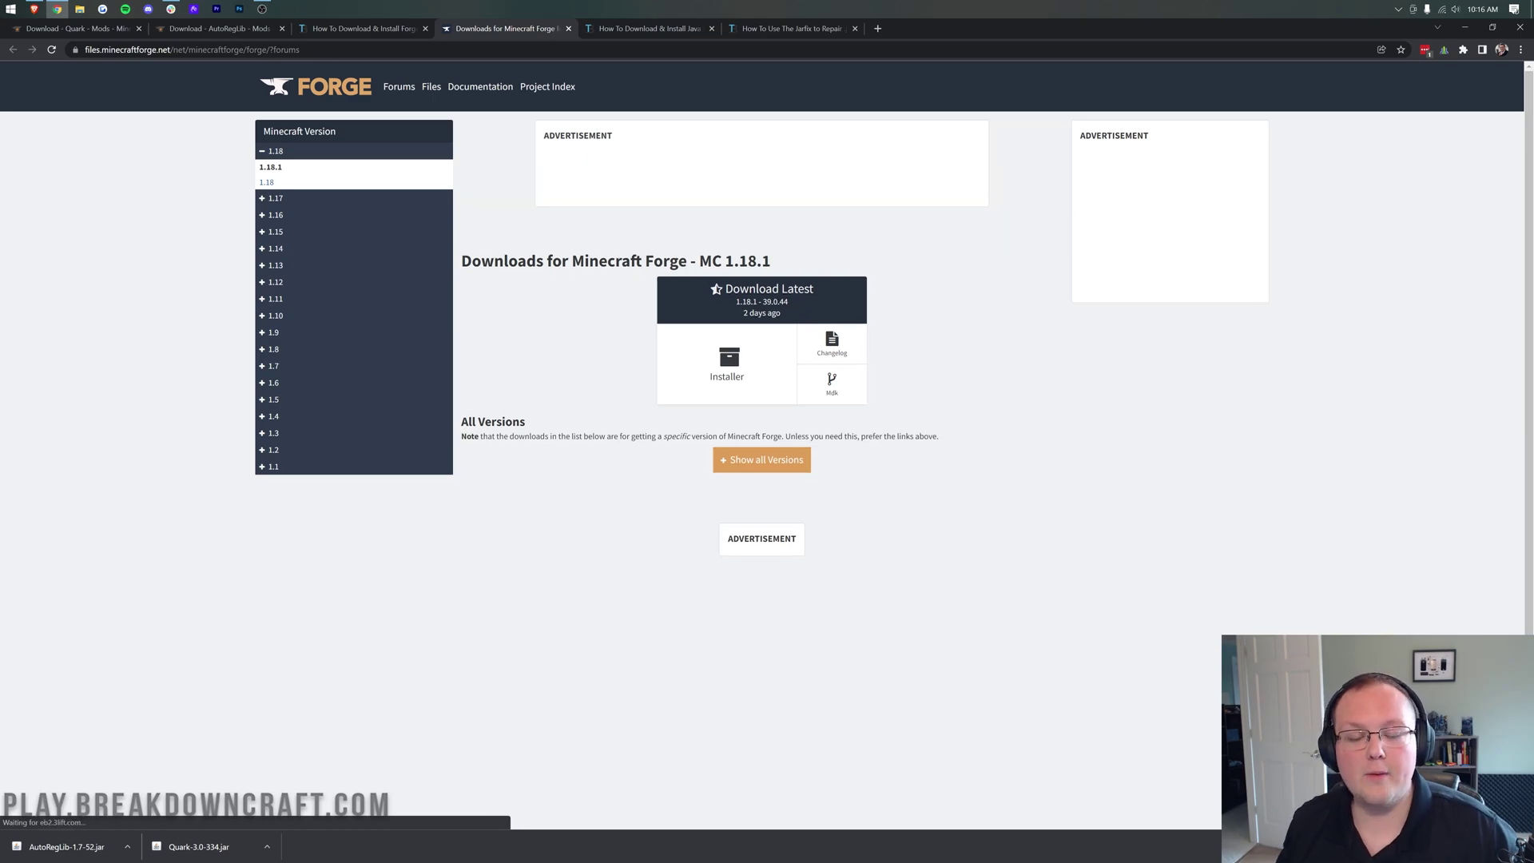
Start downloading the latest Forge 1.18.1 installer from the Download Latest section.
left_click_drag(699, 262, 790, 268)
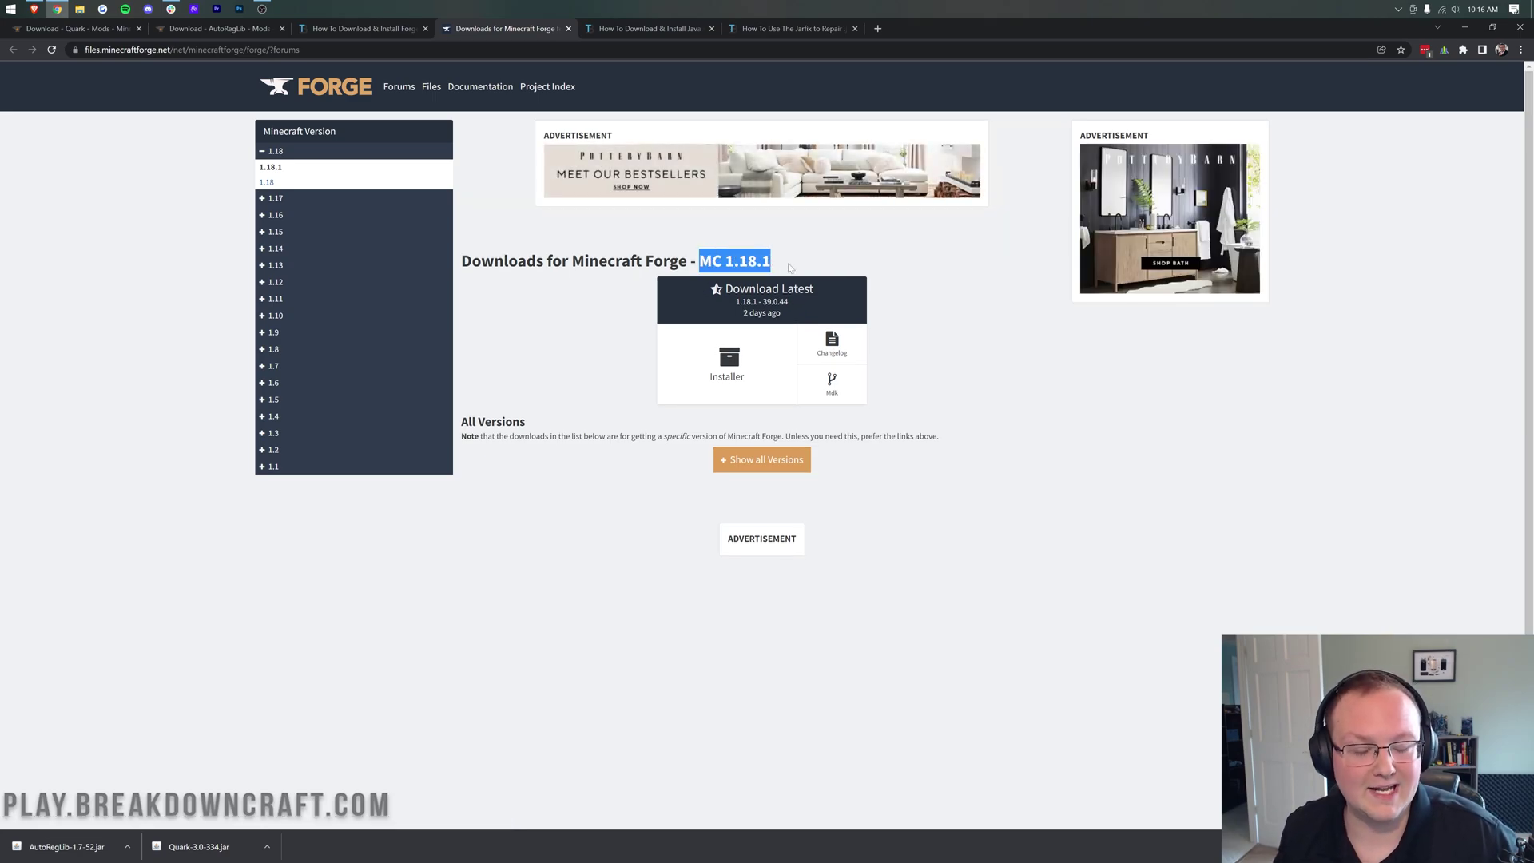
left_click(780, 270)
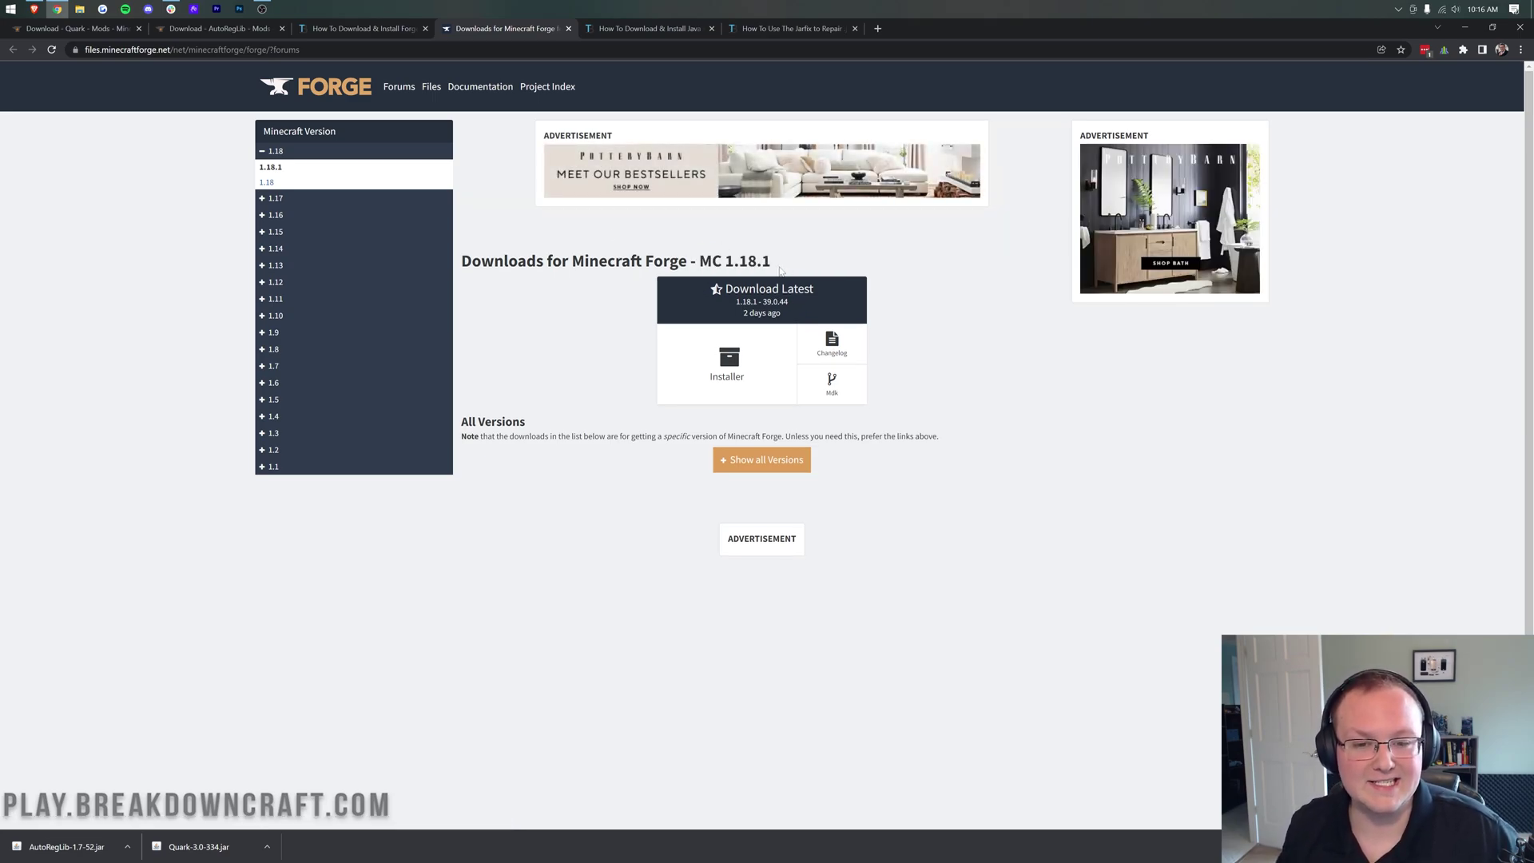
left_click(334, 156)
left_click(281, 153)
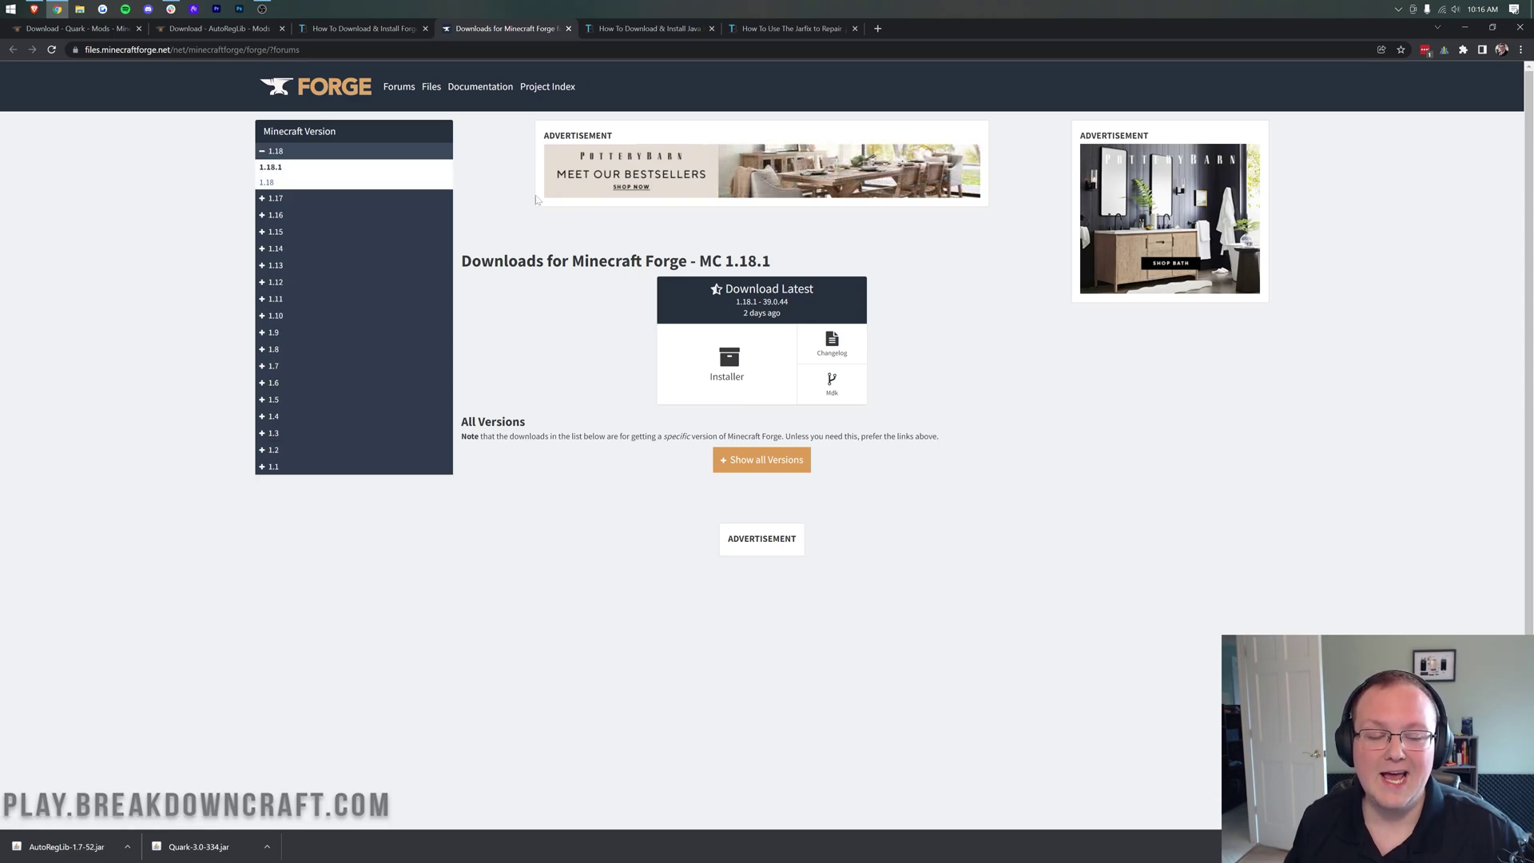
left_click(728, 360)
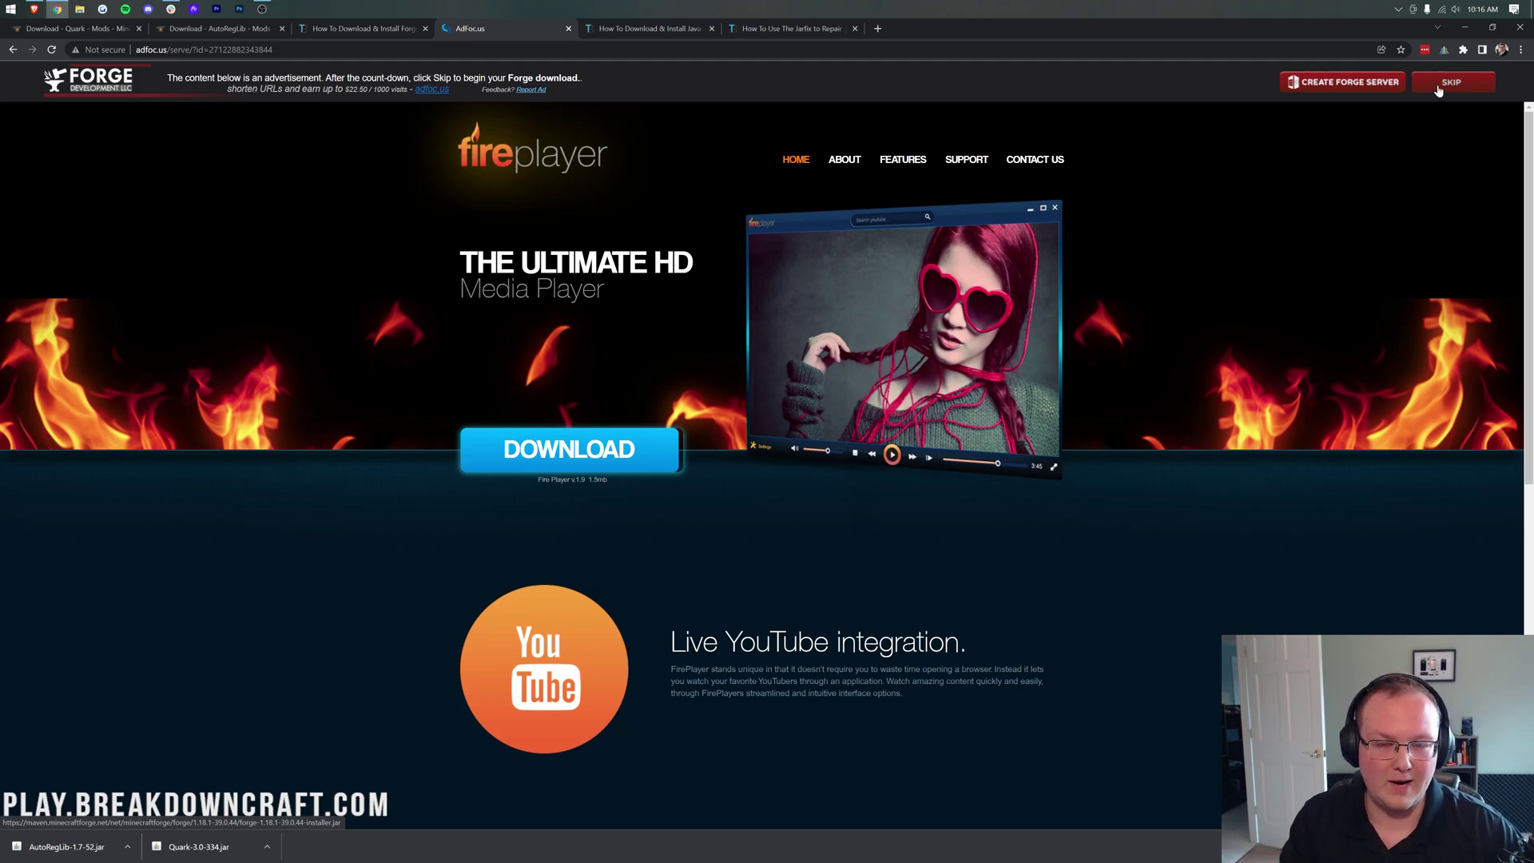
Skip the adfoc.us ad so forge-1.18.1-39.0.44-installer.jar downloads, then open the Java 17 guide.
left_click(1439, 88)
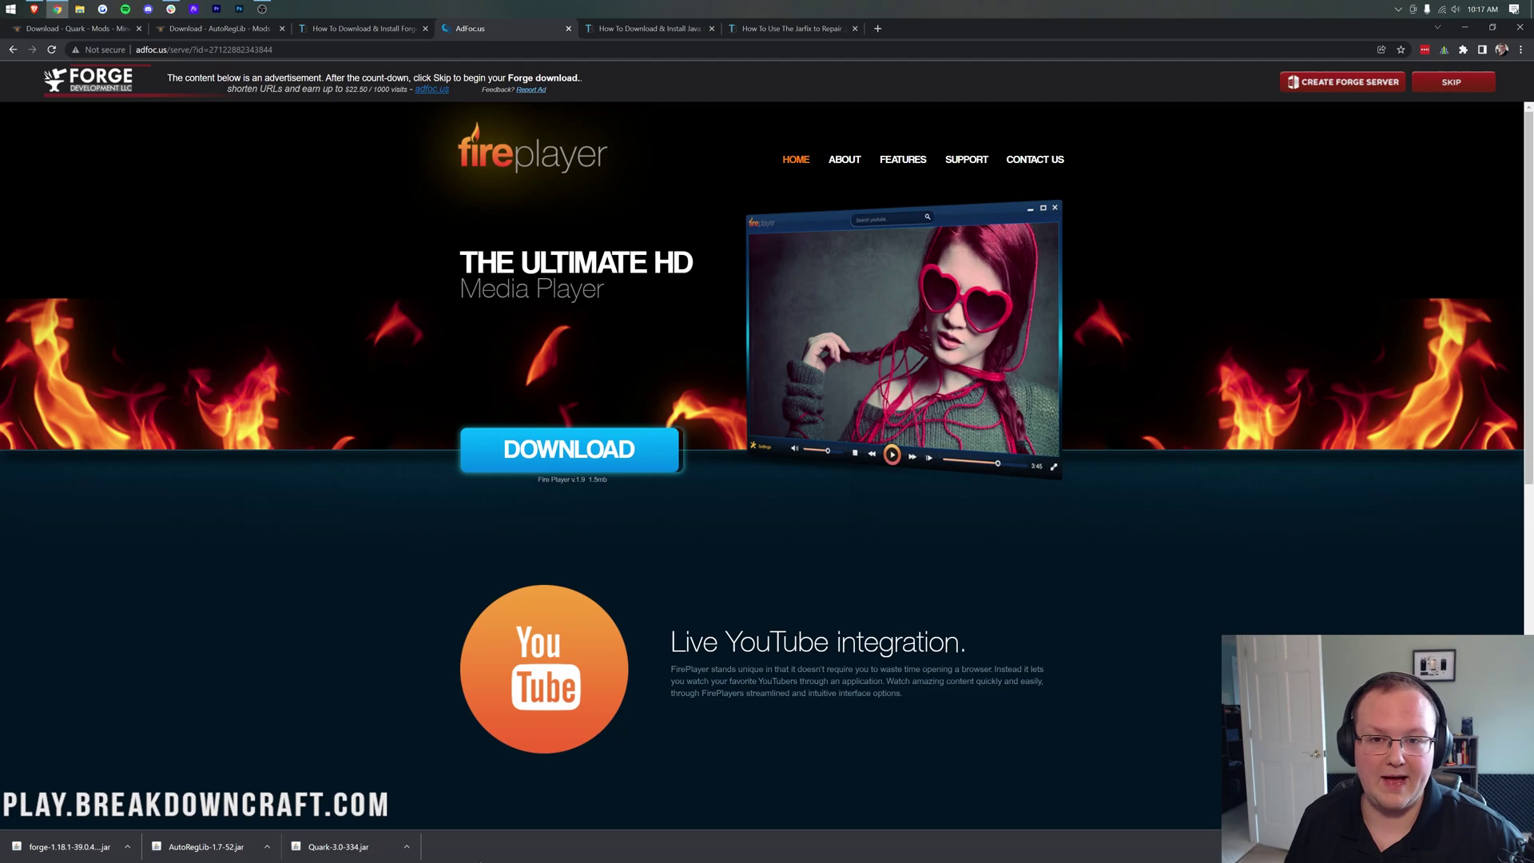
left_click(646, 35)
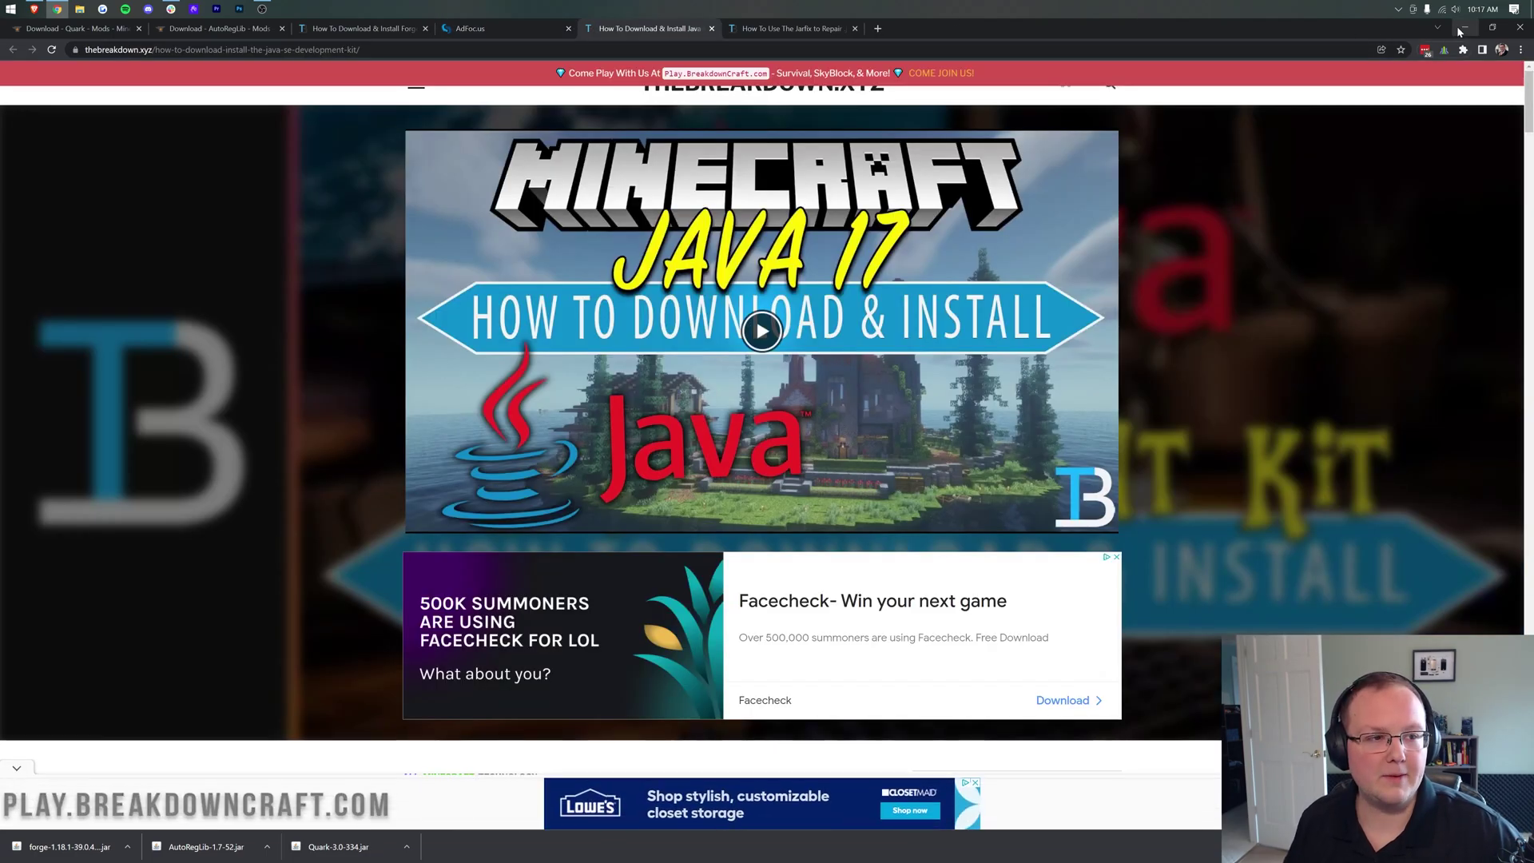
Minimize Chrome and open the Downloads folder through a Start search for 'down'.
left_click(1464, 28)
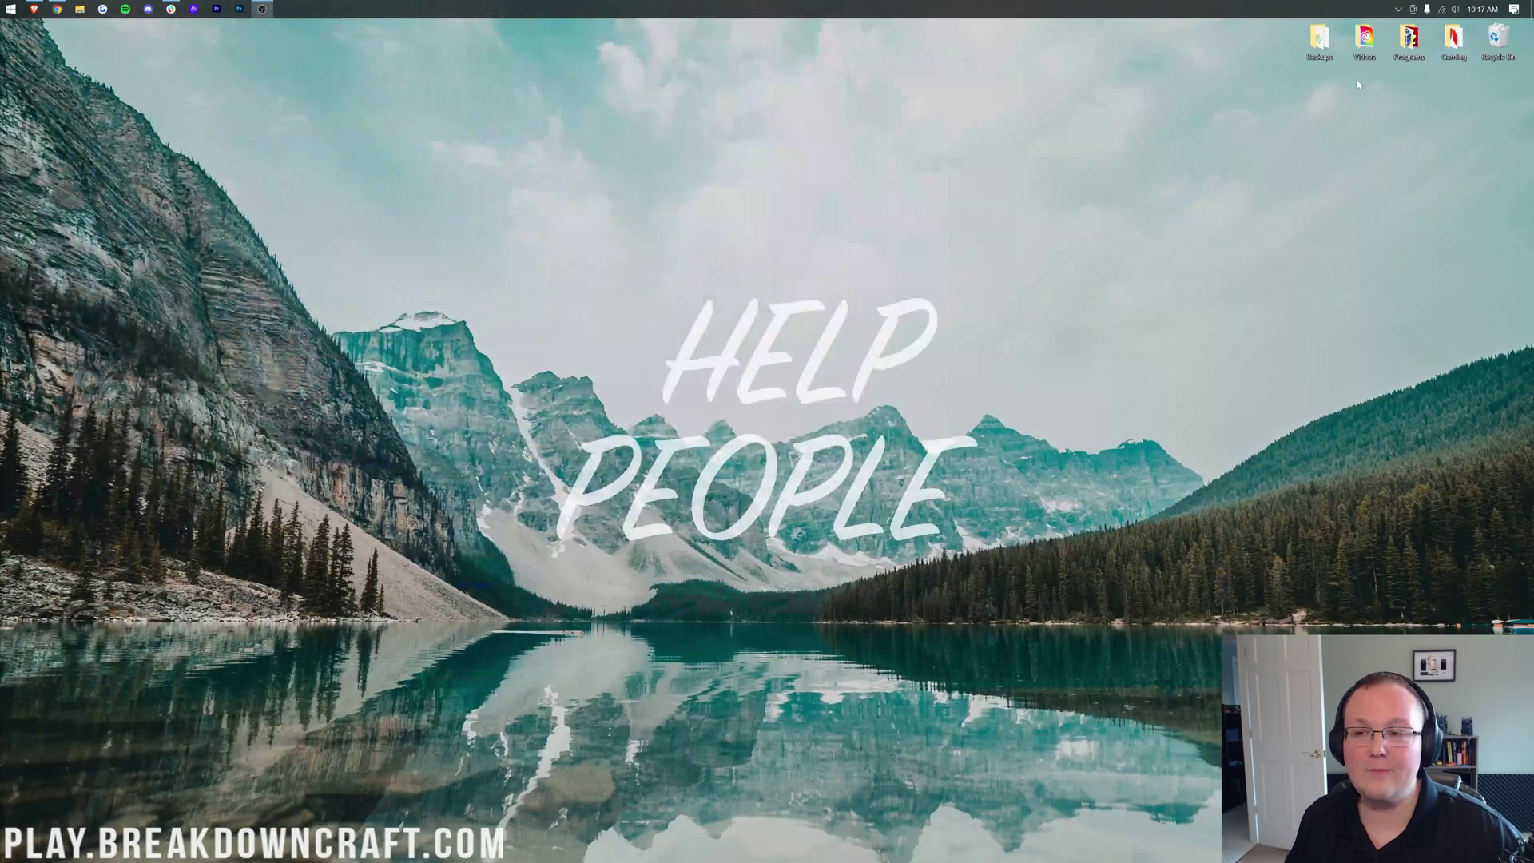
left_click(3, 5)
type("down")
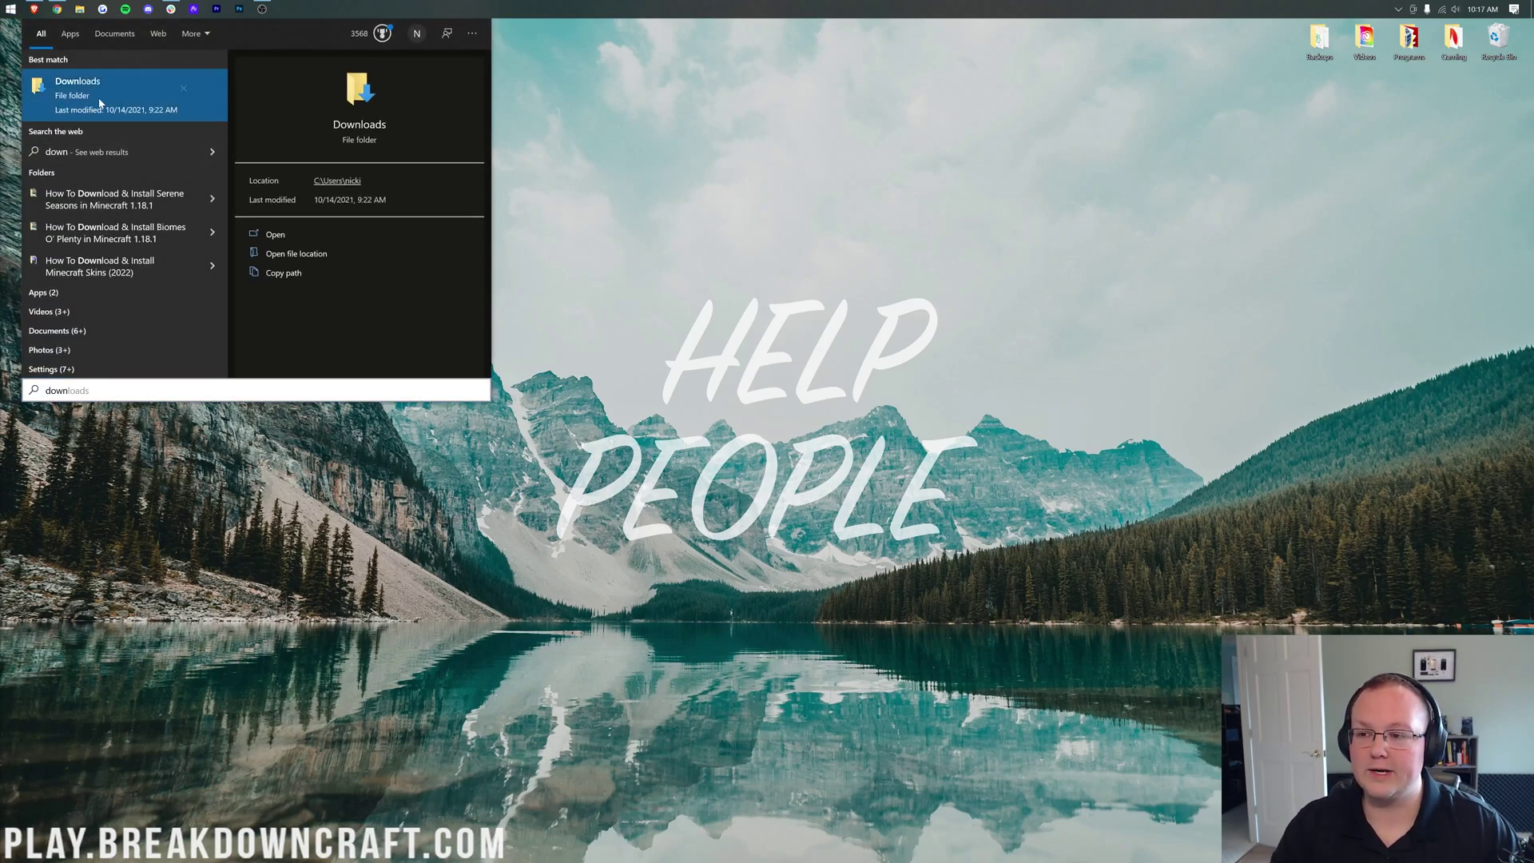
left_click(102, 100)
Move the Forge, AutoRegLib and Quark jars from Downloads onto the desktop and arrange them.
left_click(595, 375)
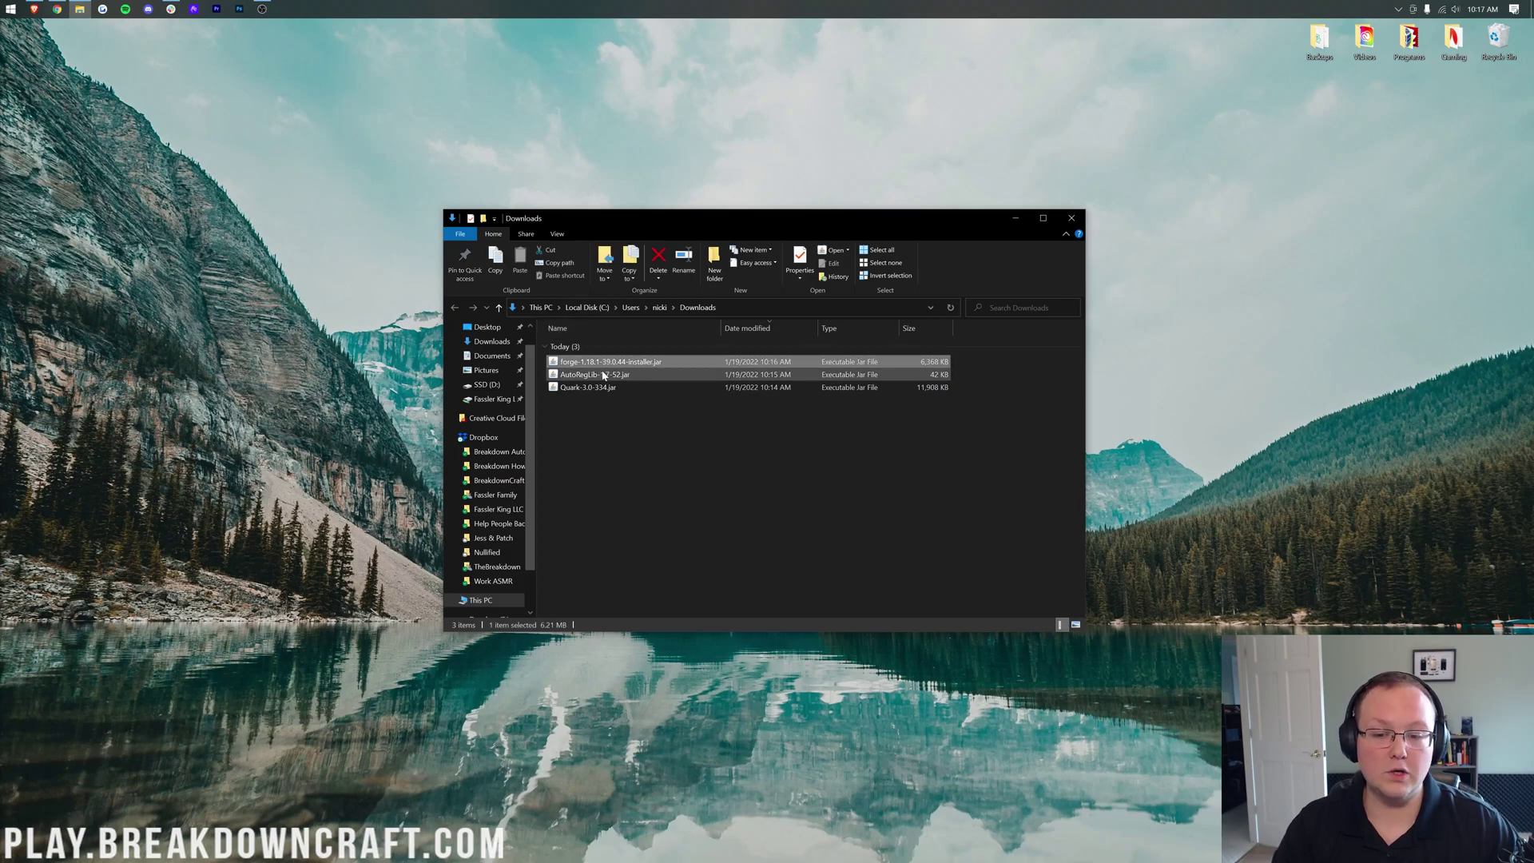
key("ctrl+a")
left_click_drag(600, 390, 569, 158)
left_click(1071, 217)
left_click_drag(469, 272, 672, 205)
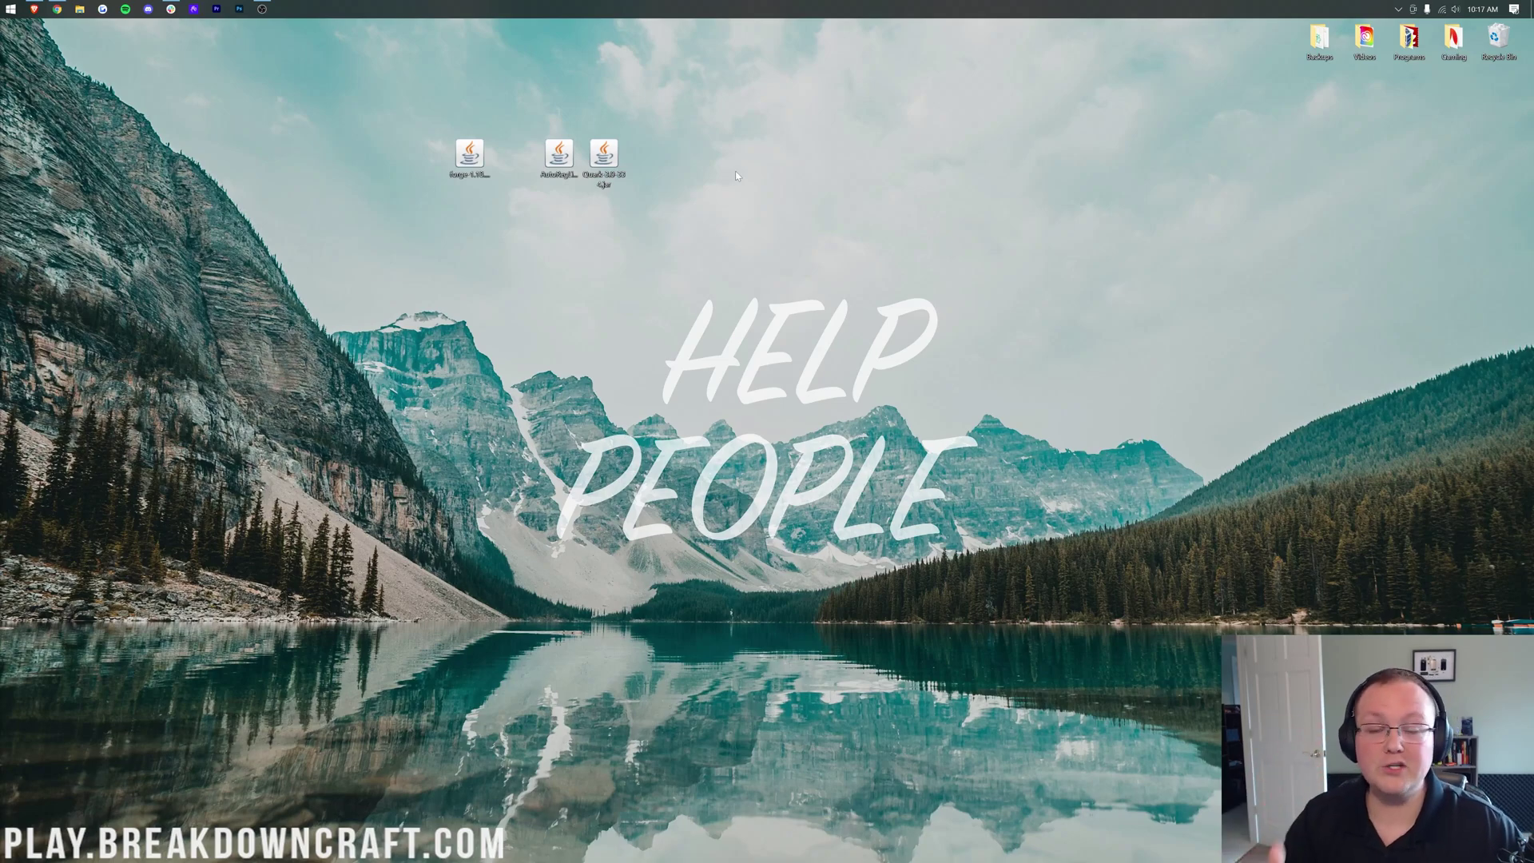
left_click_drag(732, 169, 832, 279)
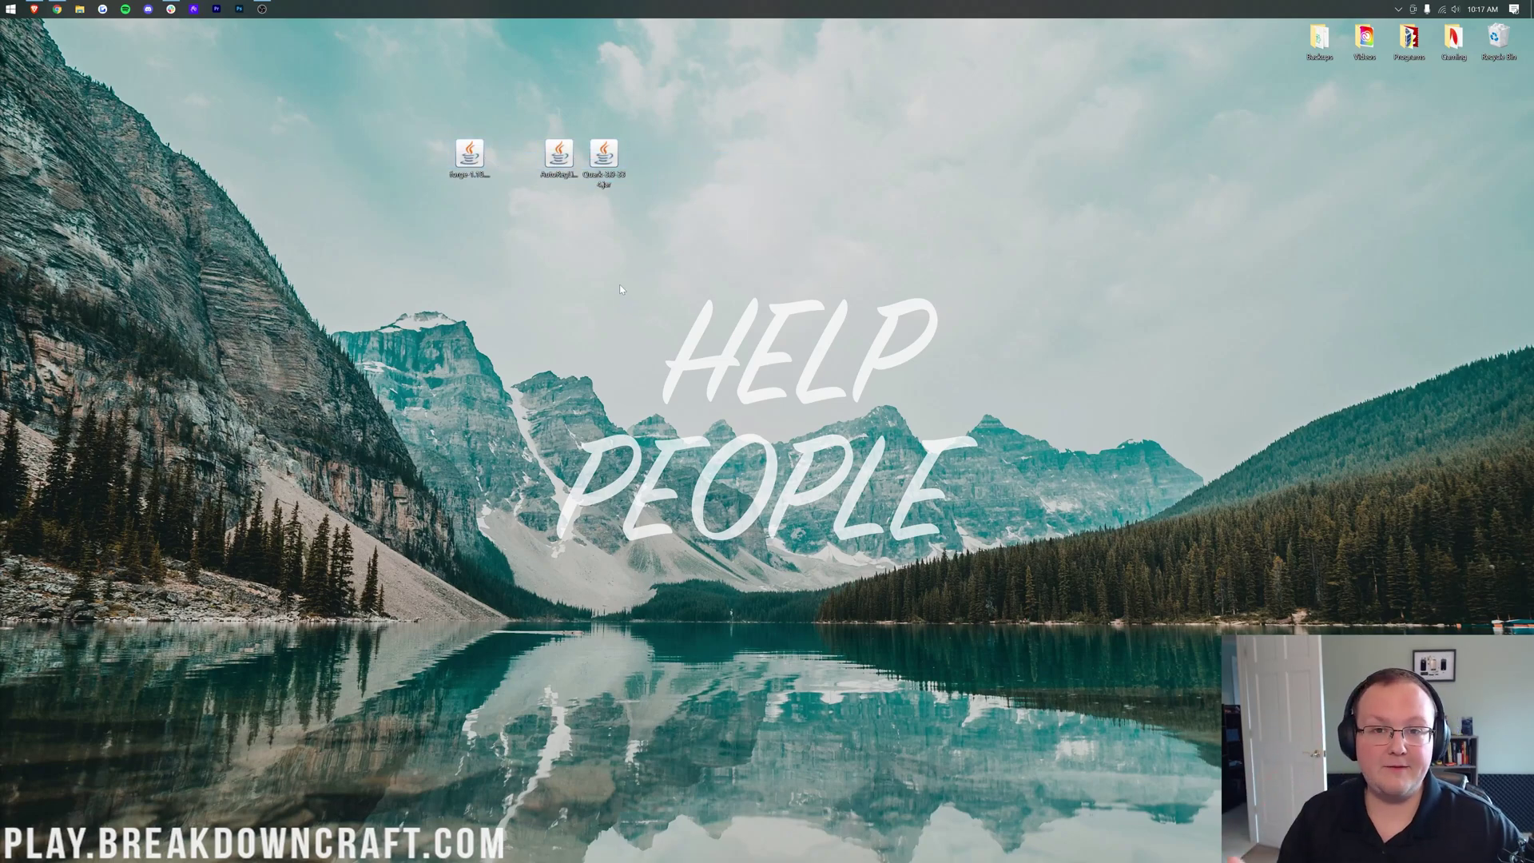
Open the Forge installer jar with Java, then close the installer.
right_click(465, 146)
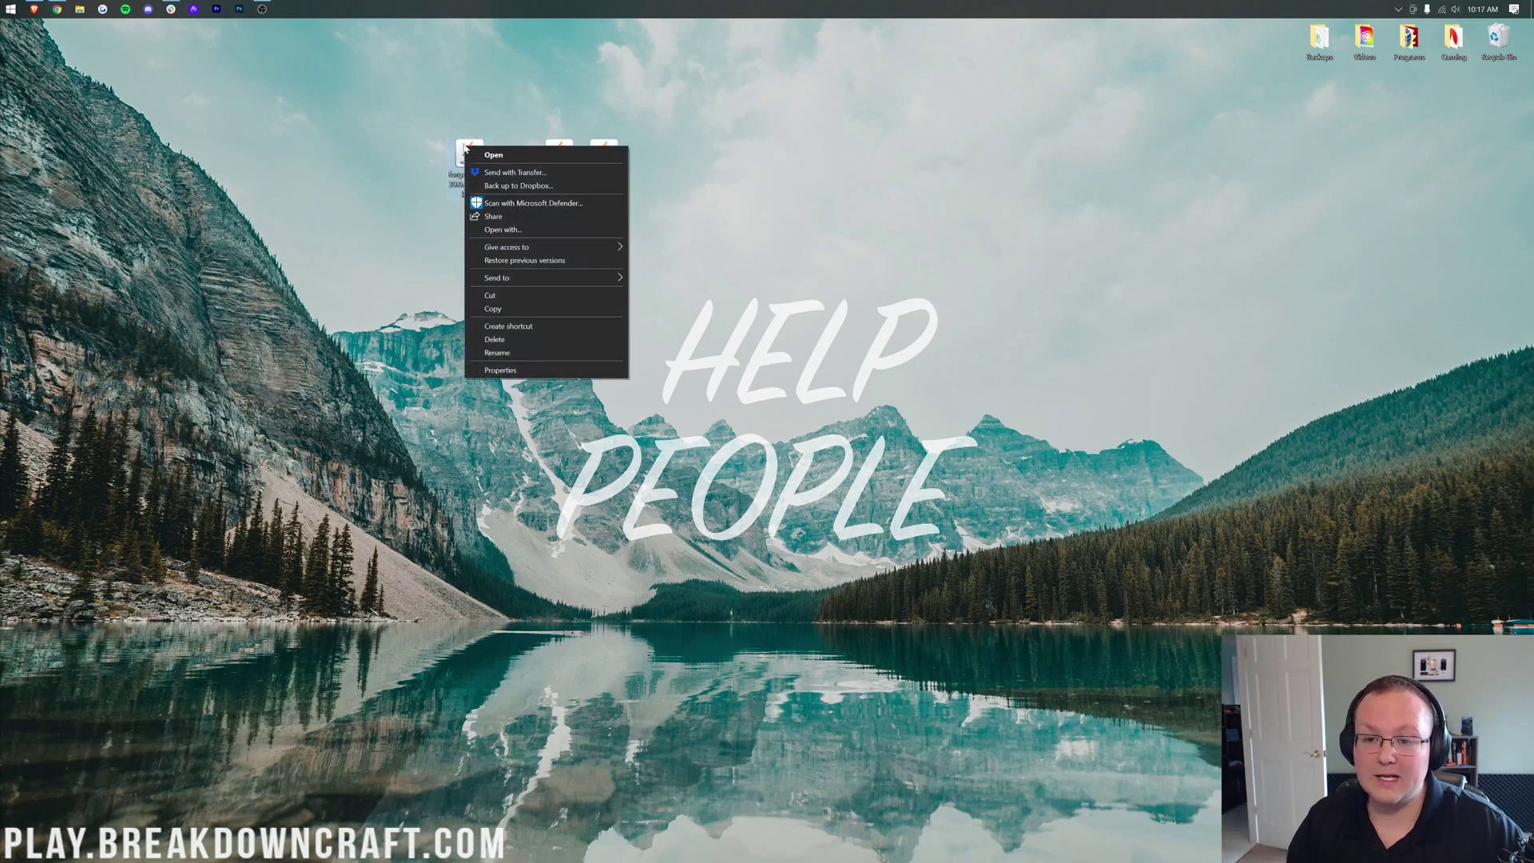
left_click(504, 229)
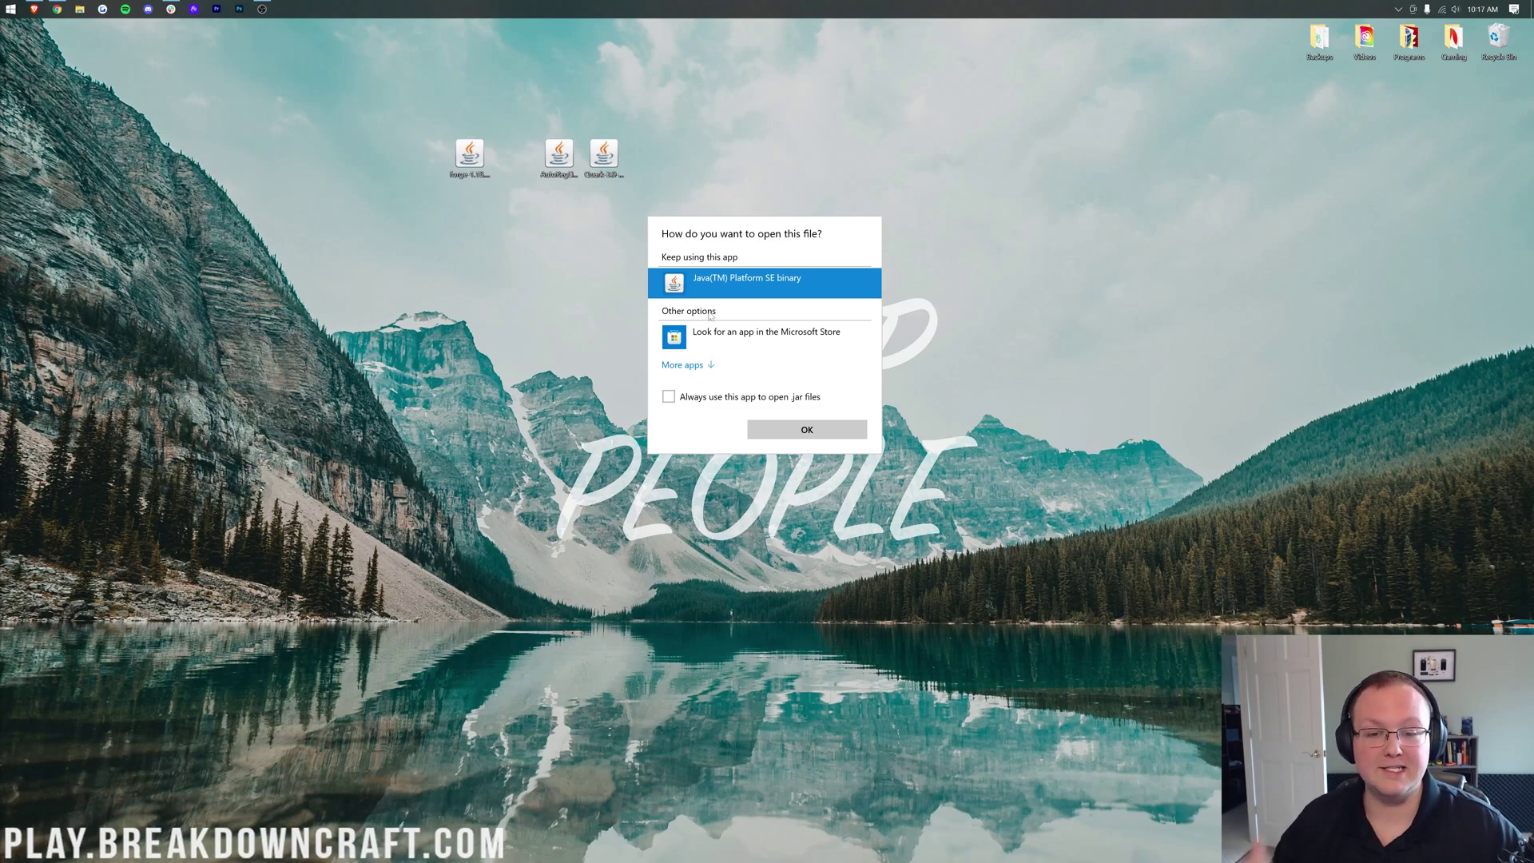
left_click(806, 436)
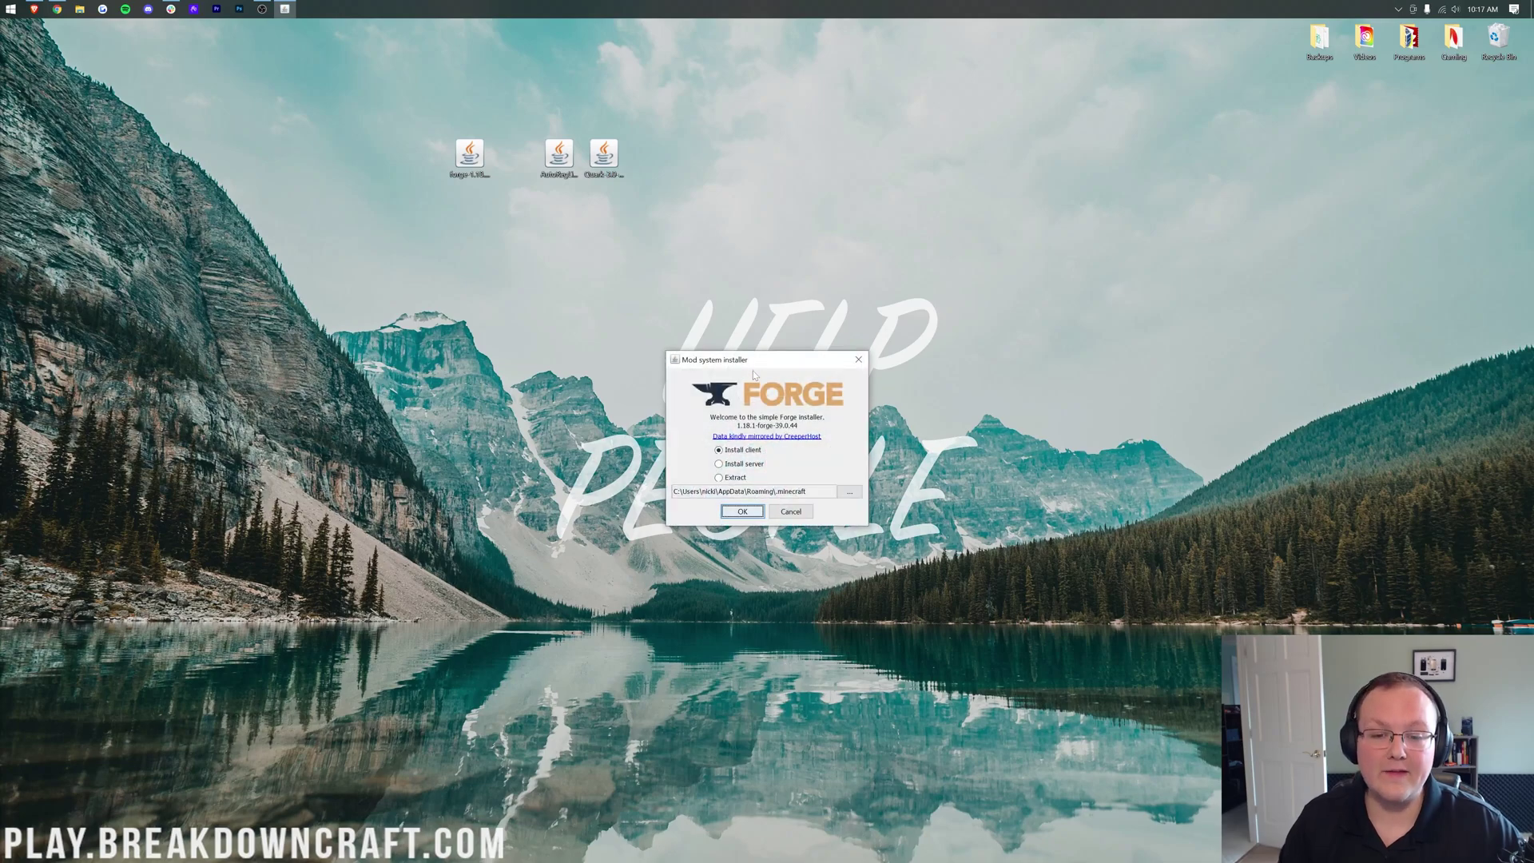
left_click(858, 358)
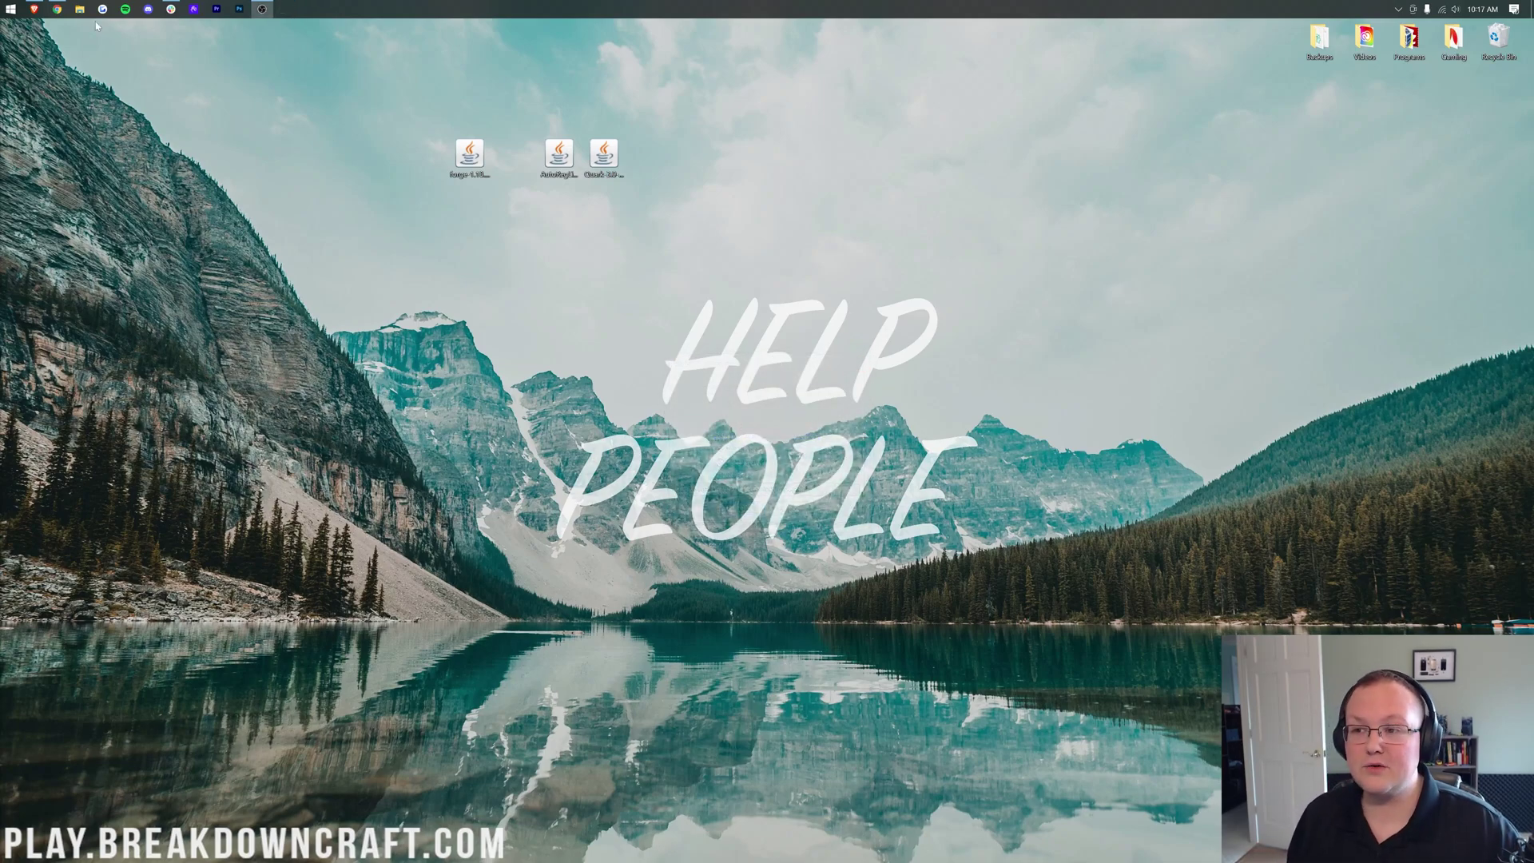
Restore Chrome and scroll through the Java install guide.
left_click(57, 9)
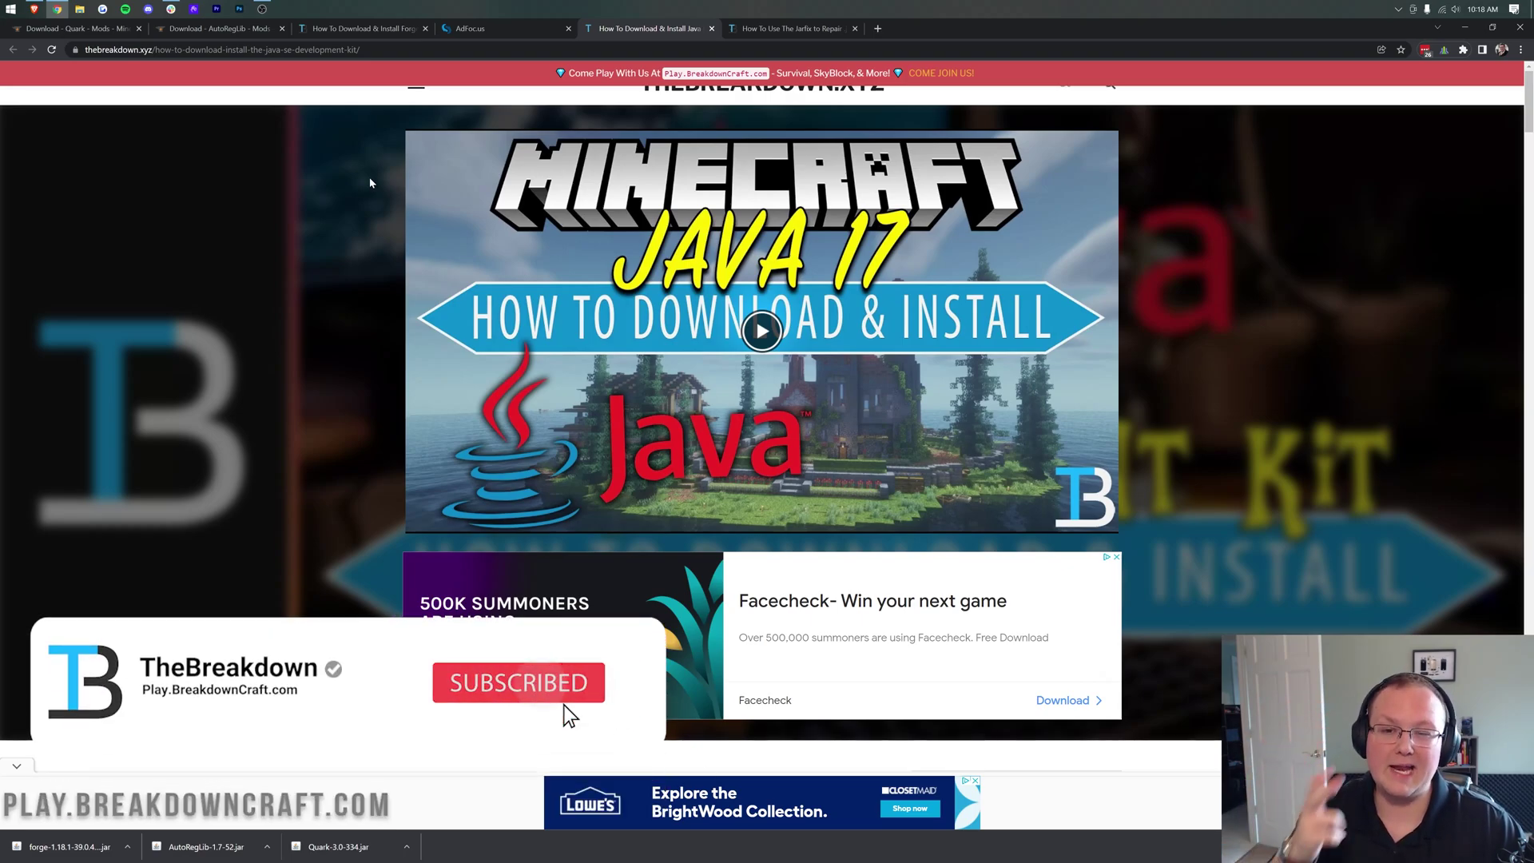
scroll(364, 184, "down", 6)
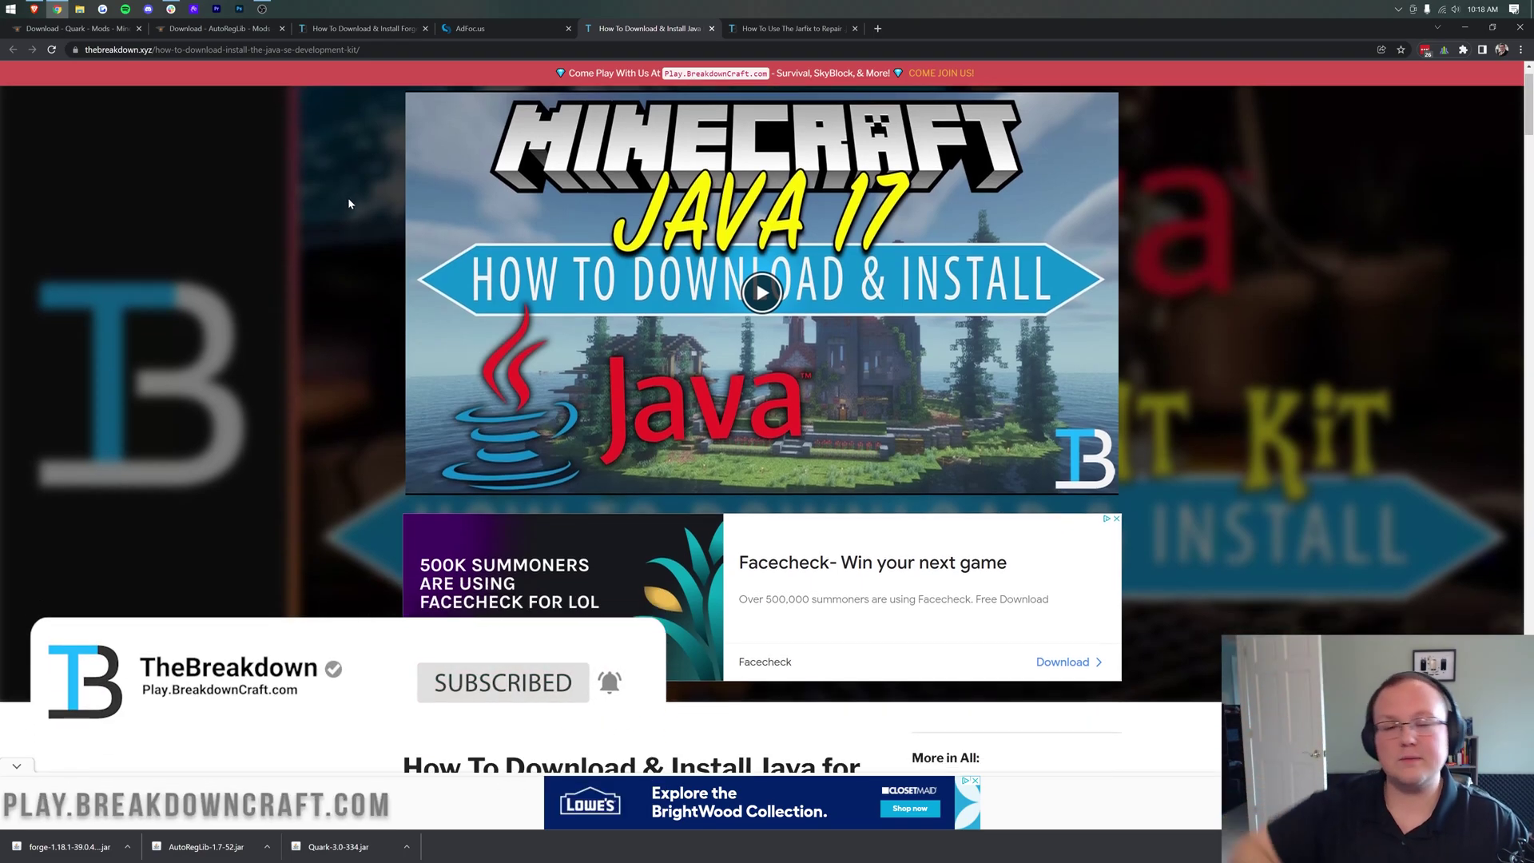
scroll(352, 207, "down", 20)
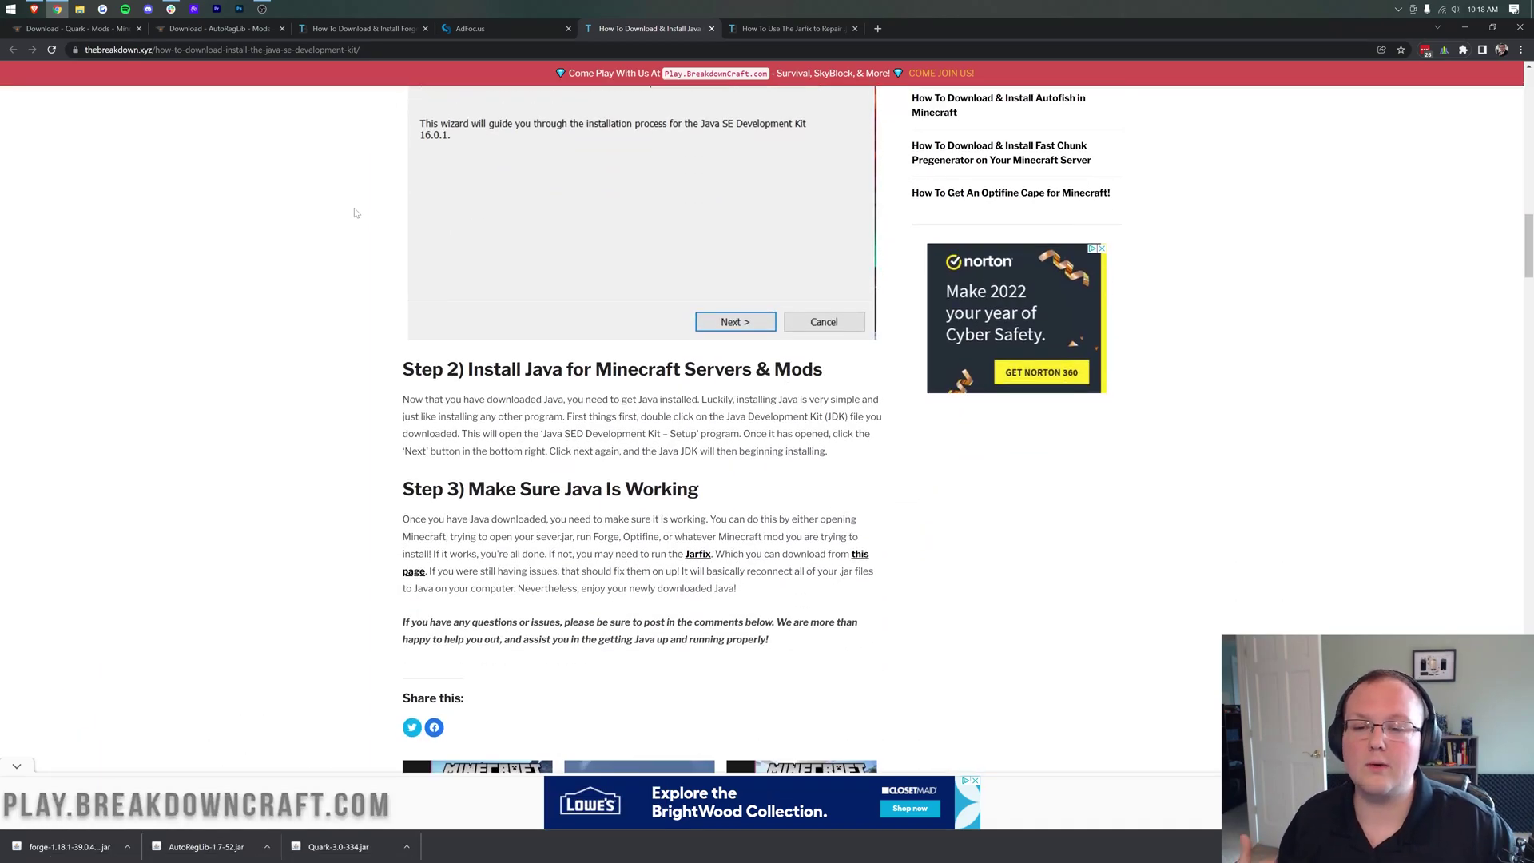
scroll(356, 212, "up", 15)
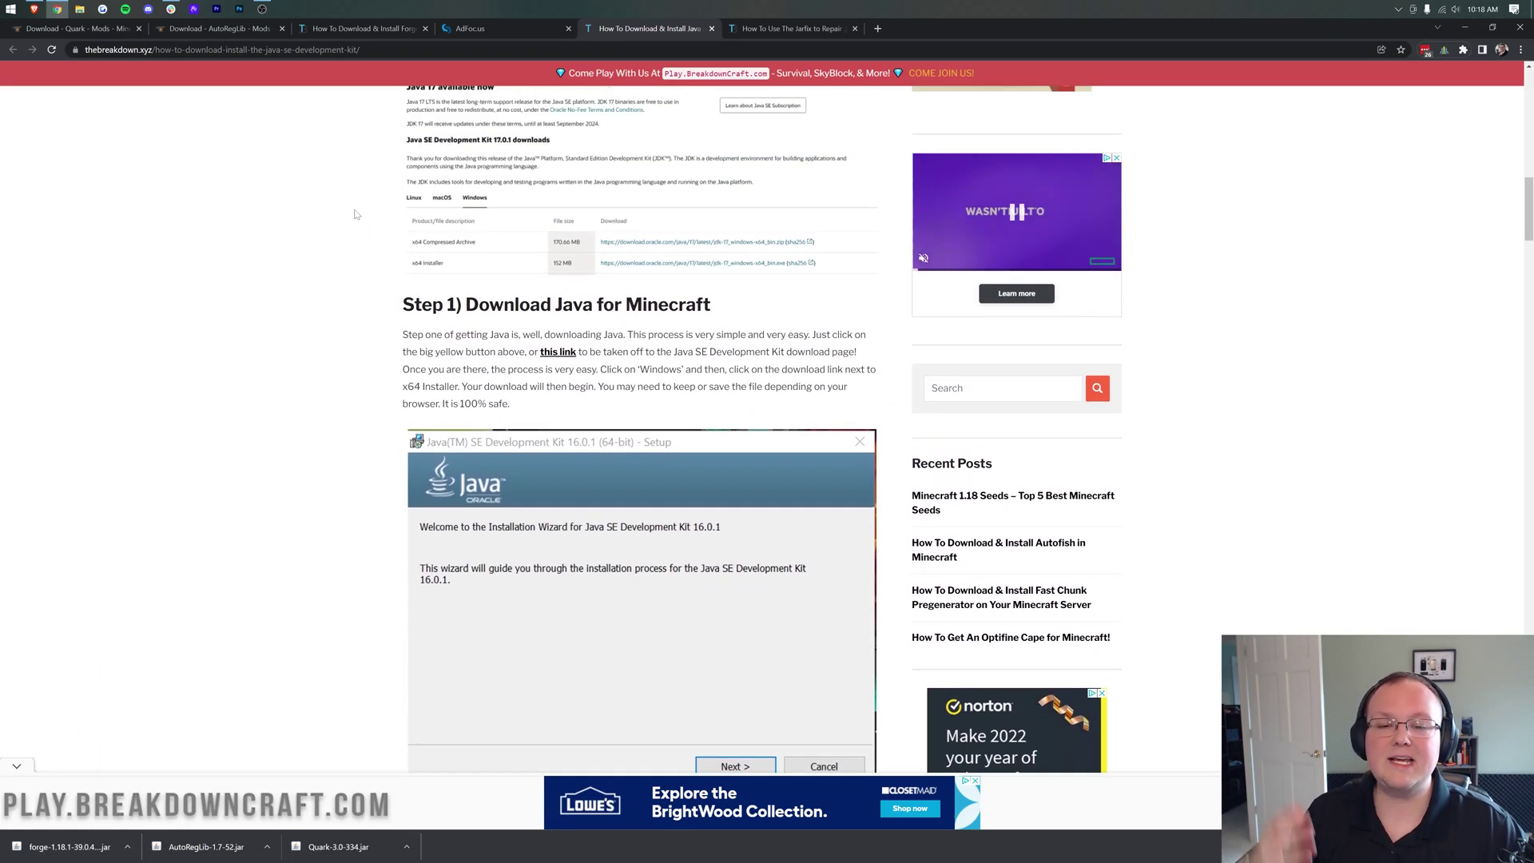
scroll(359, 187, "up", 11)
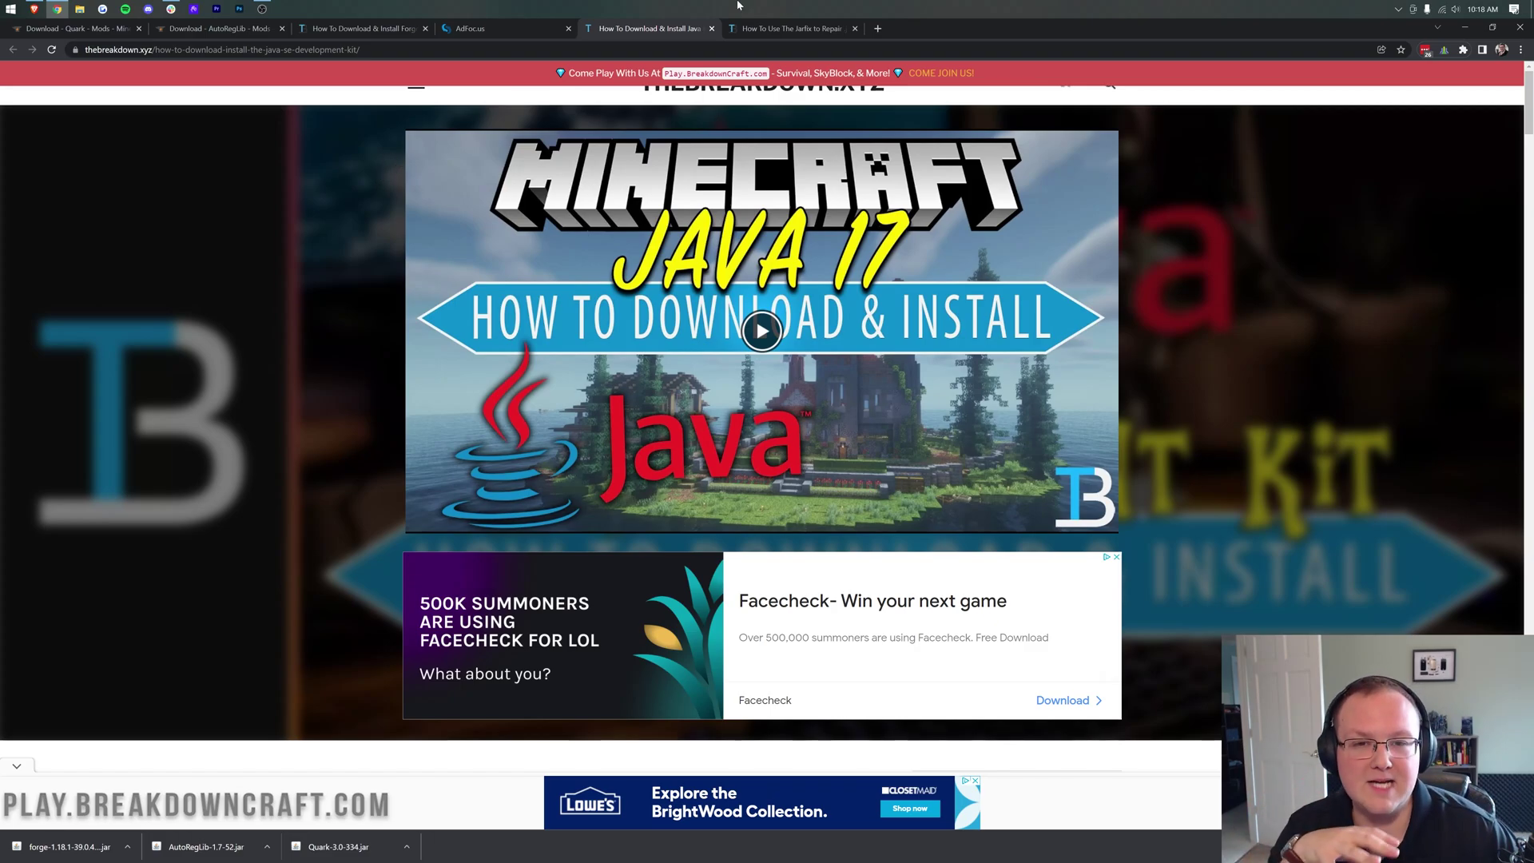
Read the Jarfix .jar-repair guide down to the JDK table, then minimize Chrome.
left_click(788, 30)
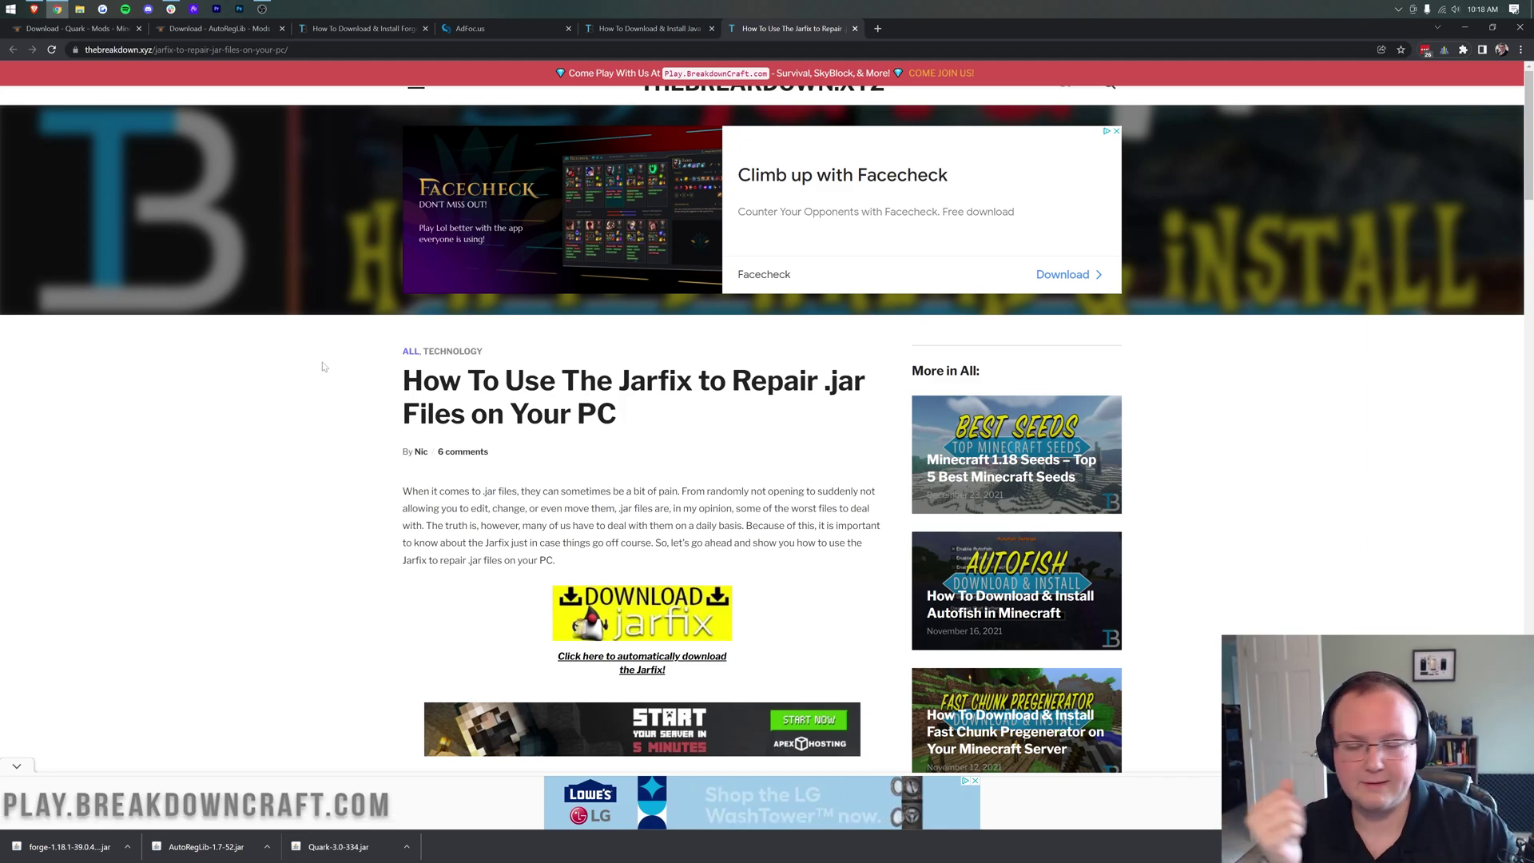
scroll(334, 375, "down", 5)
scroll(336, 370, "down", 15)
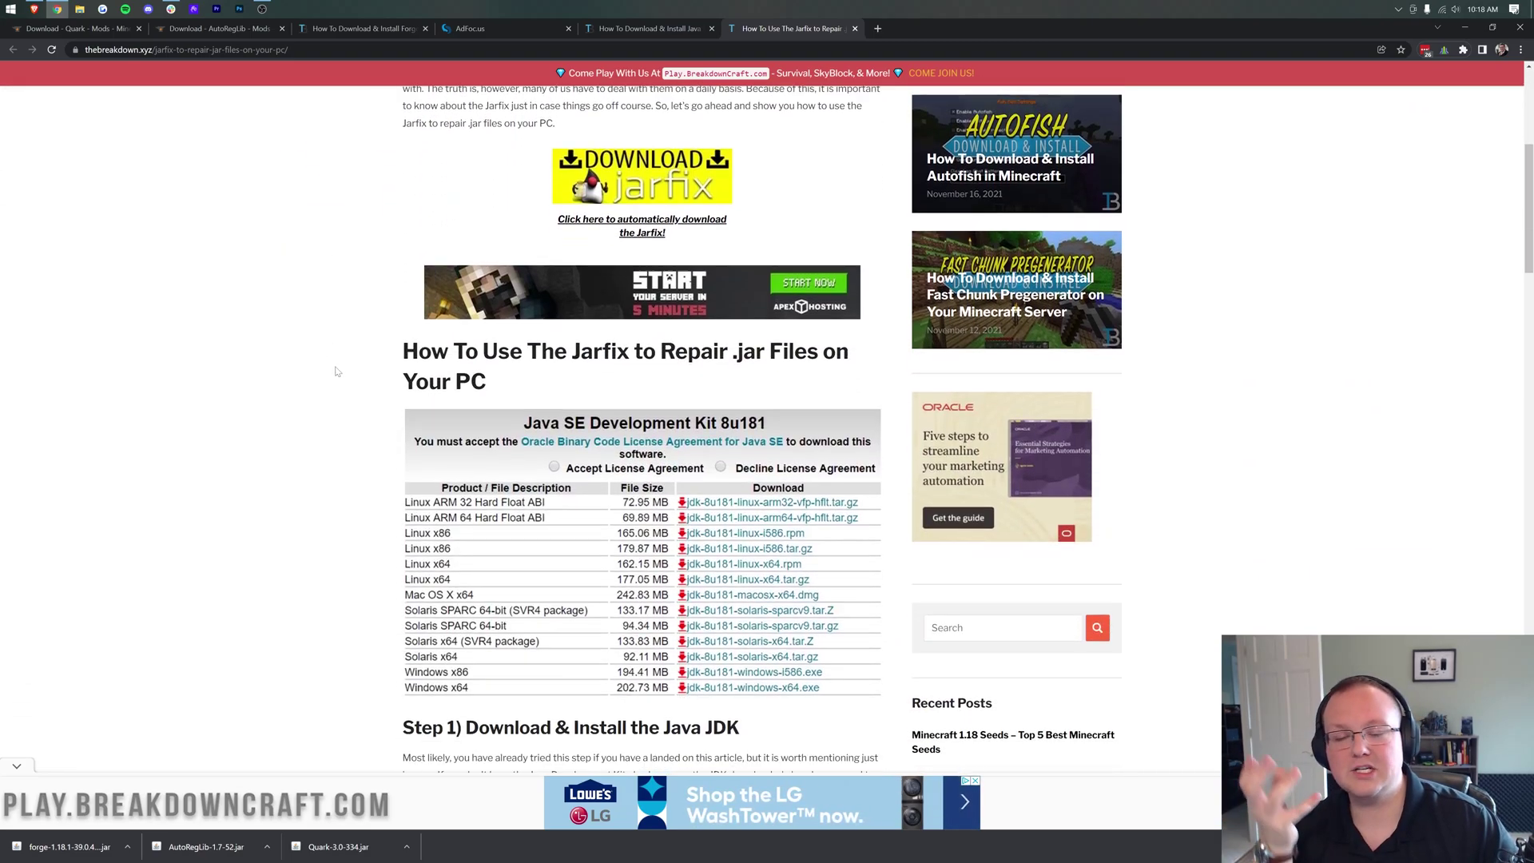
scroll(336, 371, "up", 20)
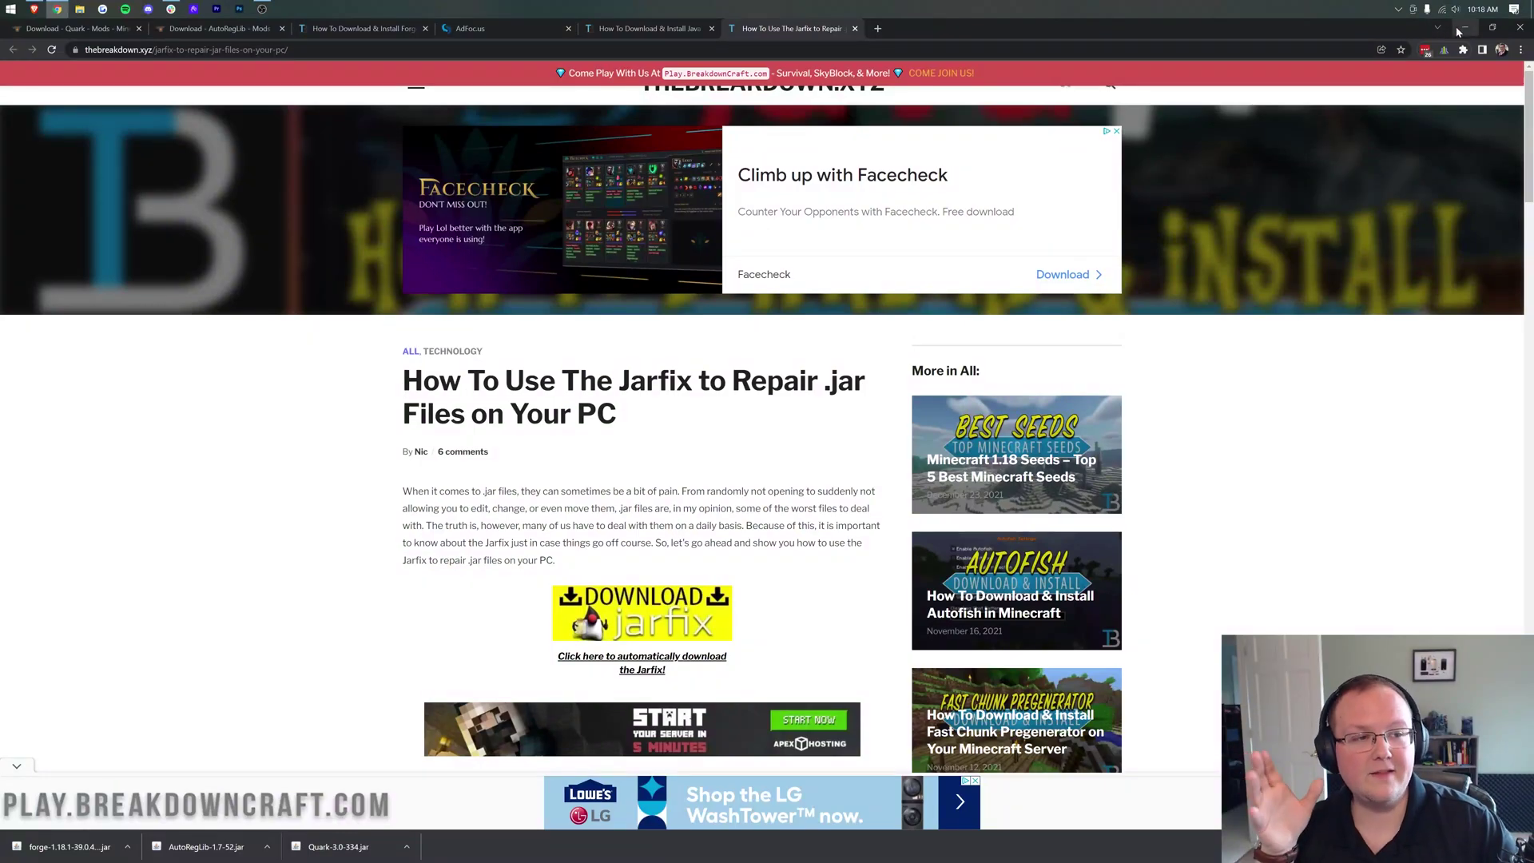
left_click(1465, 28)
Run the Forge installer jar with Java and install the 1.18.1-forge-39.0.44 client profile.
right_click(475, 158)
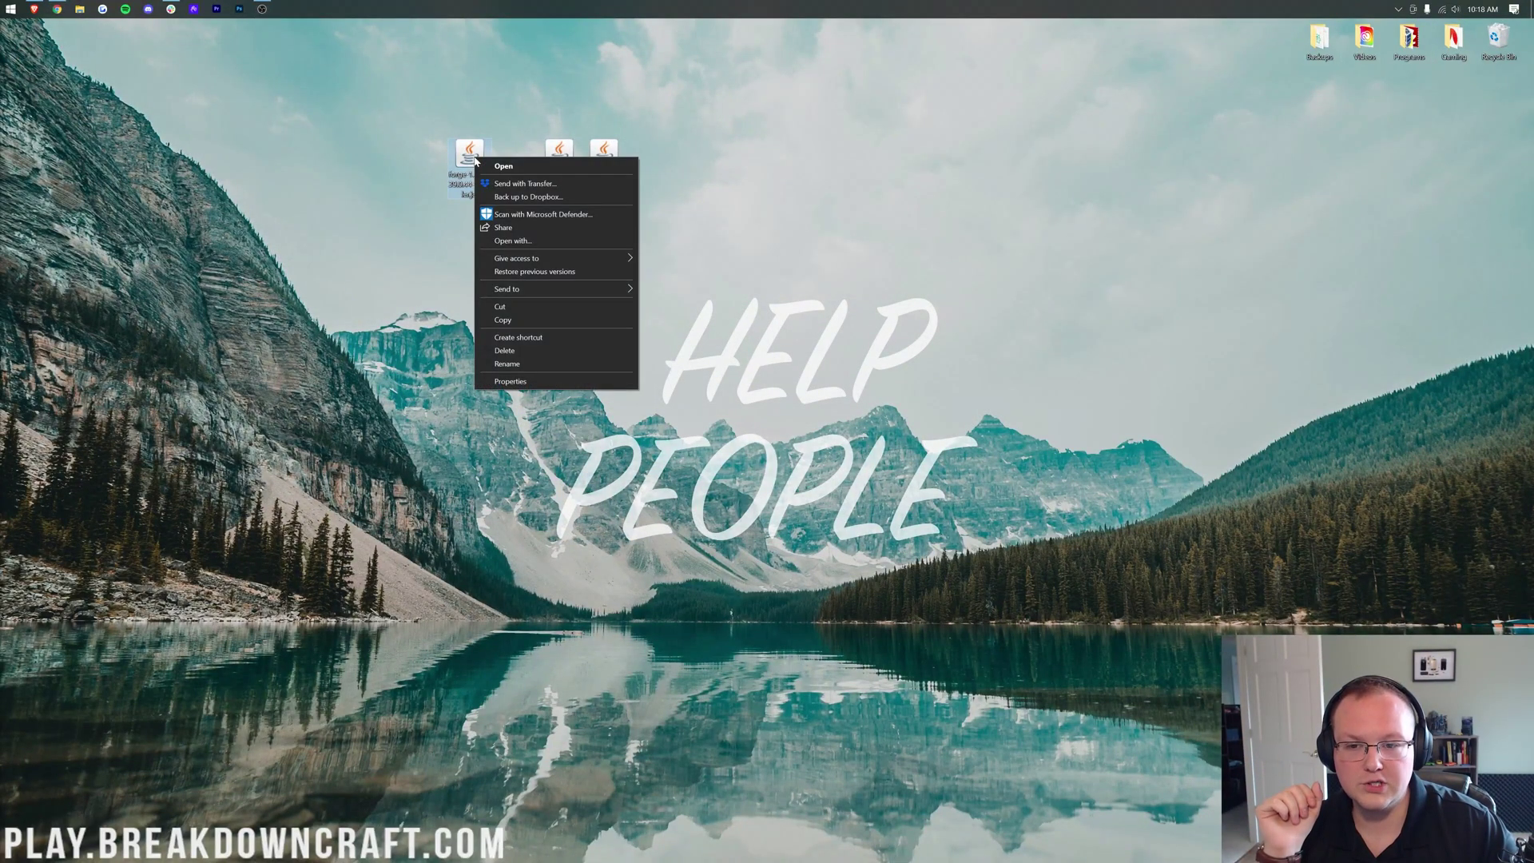
left_click(533, 241)
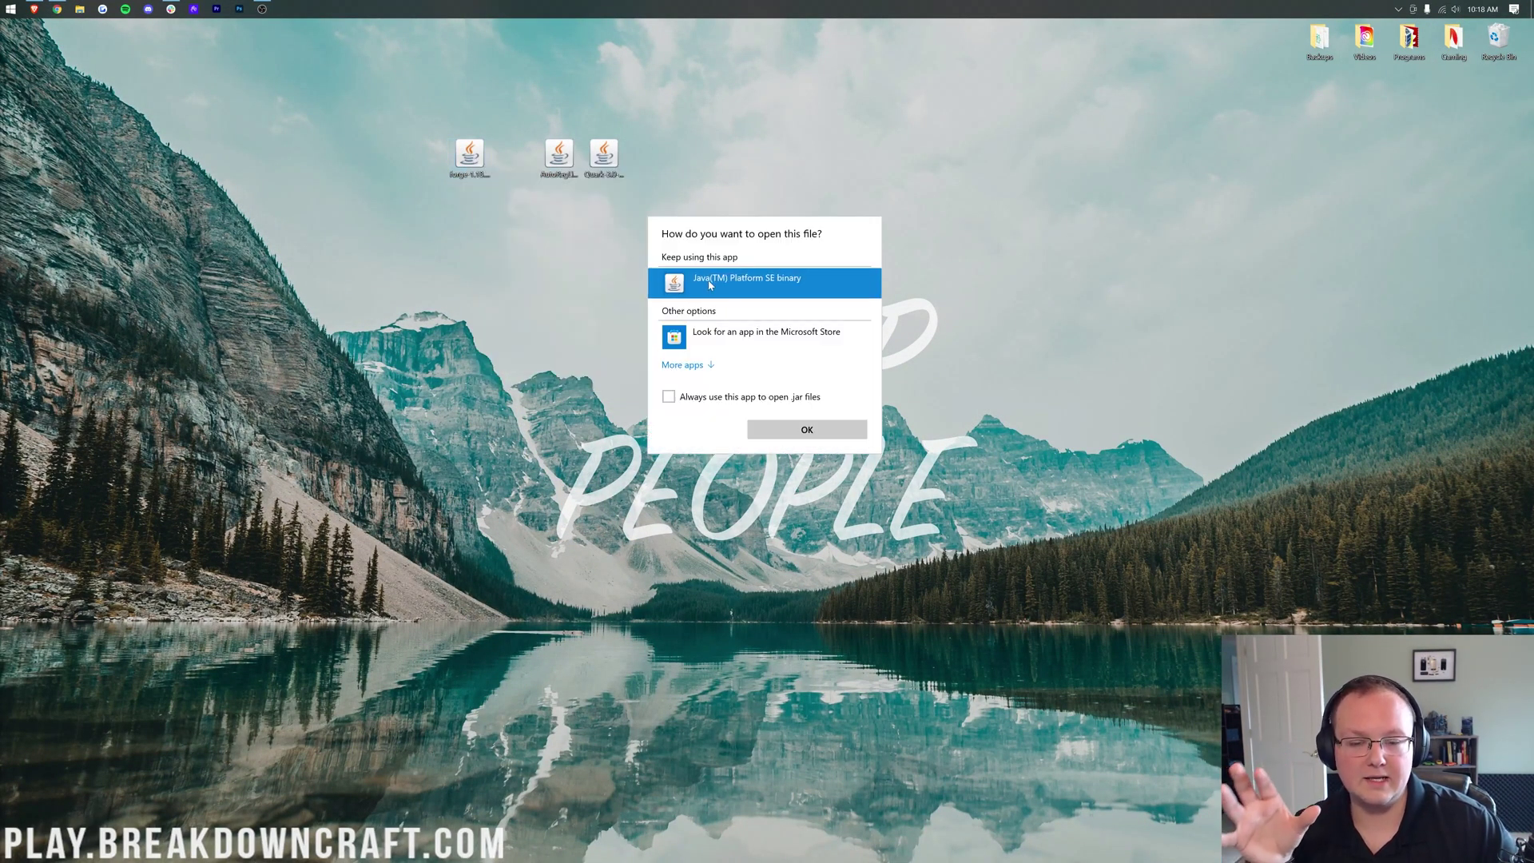
left_click(808, 429)
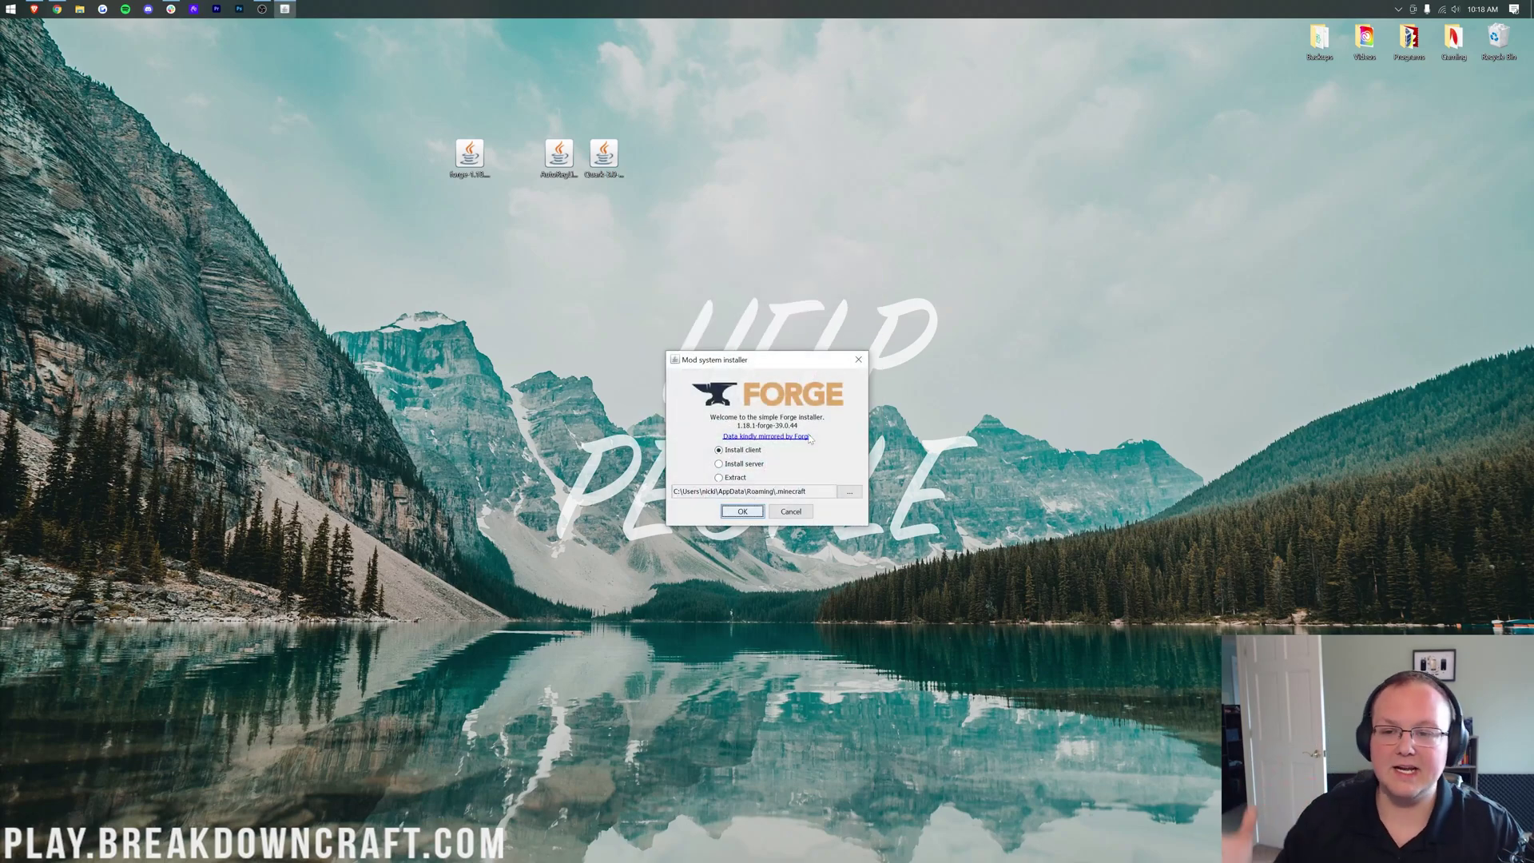
left_click(737, 453)
left_click(742, 513)
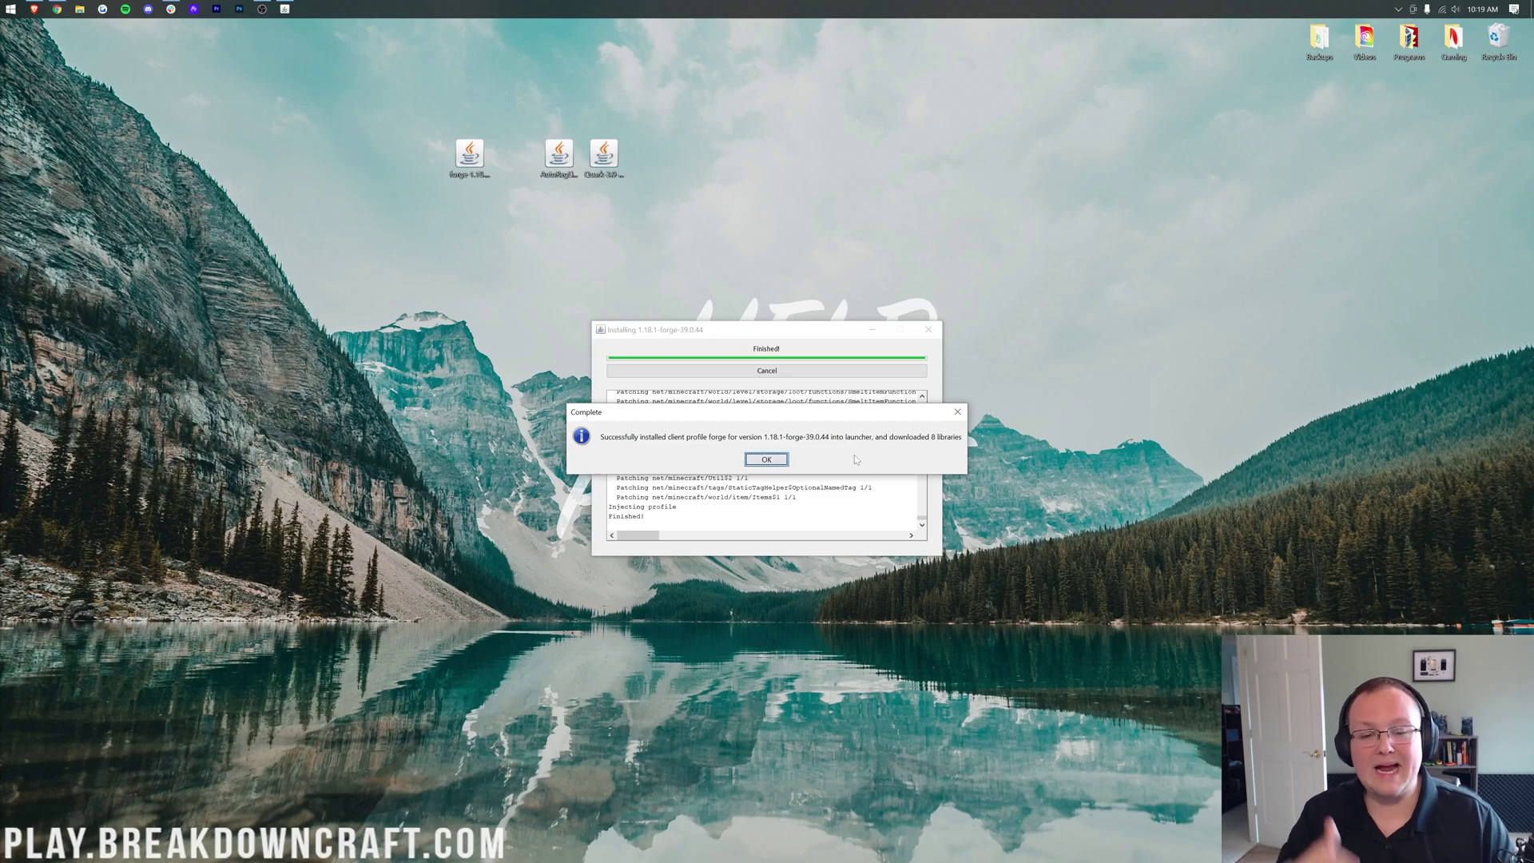
left_click(769, 460)
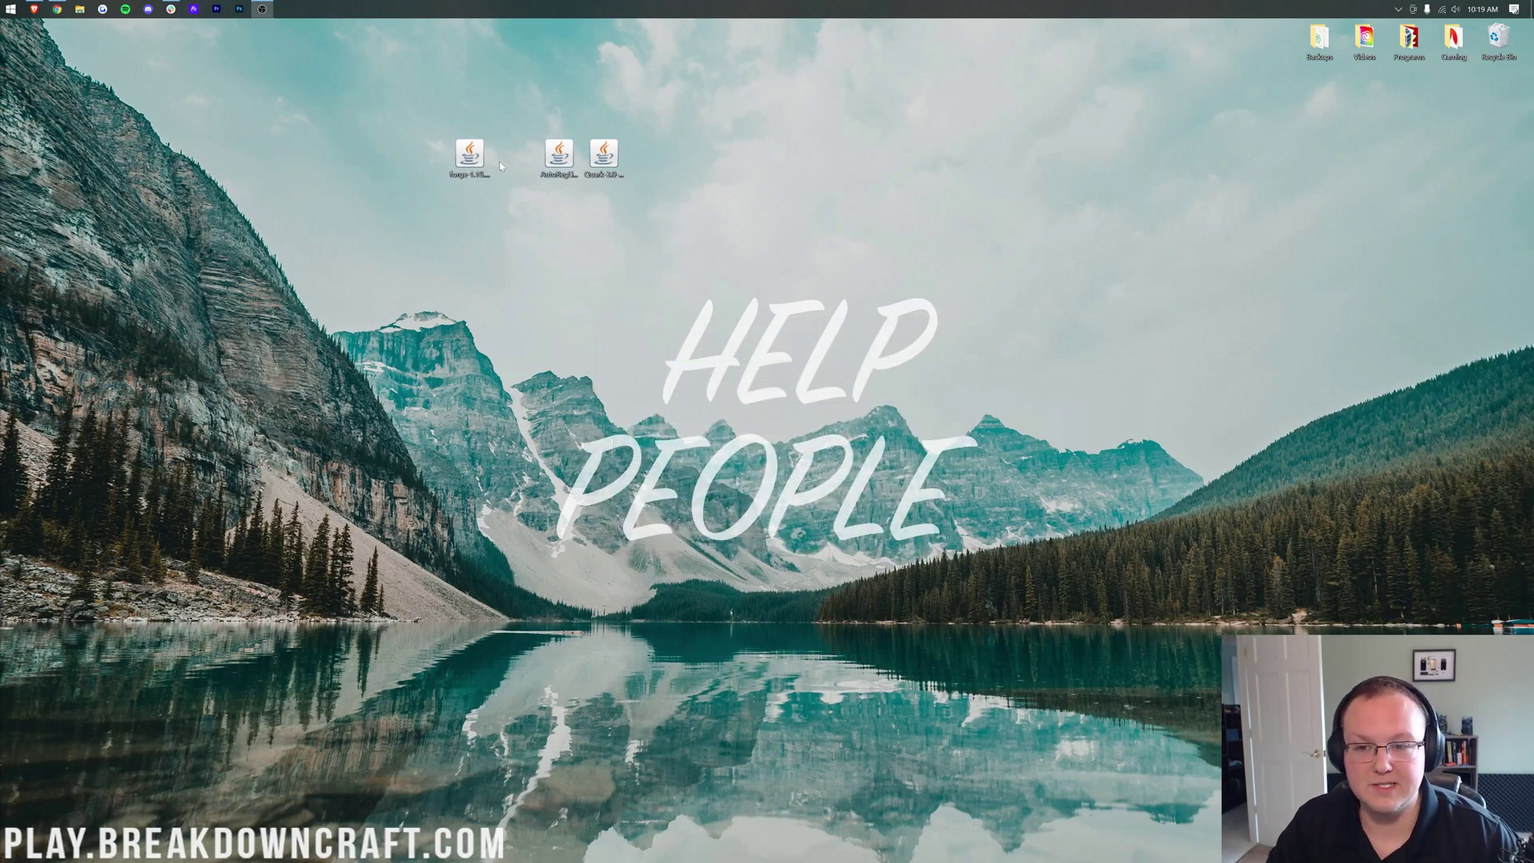
Delete the Forge installer, move the two mod jars right, and start Minecraft Launcher via 'mi' search.
left_click_drag(472, 155, 1498, 40)
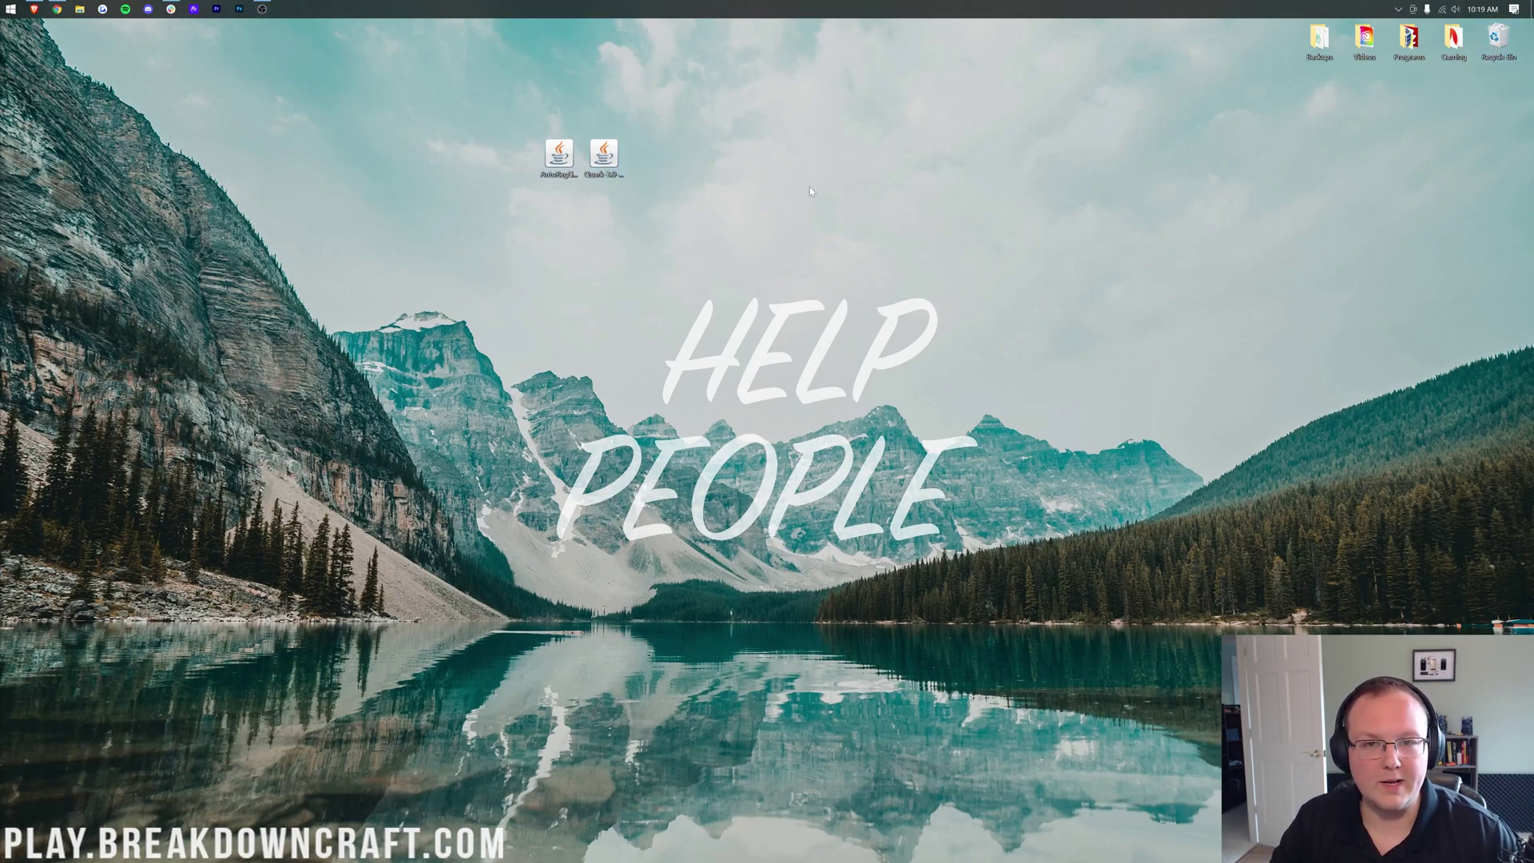
left_click_drag(626, 208, 738, 160)
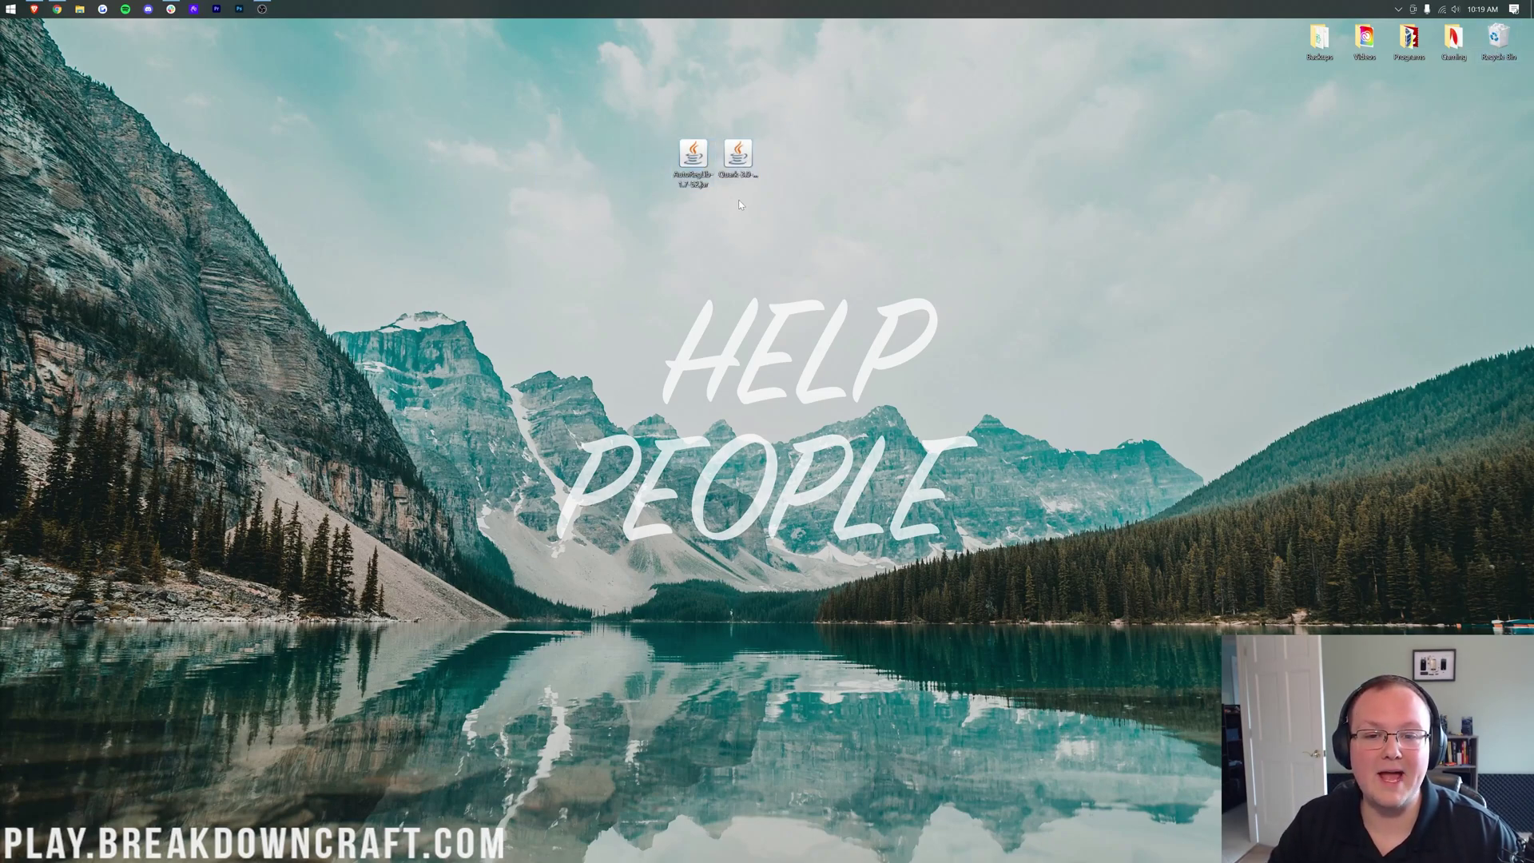
left_click(6, 7)
type("mine")
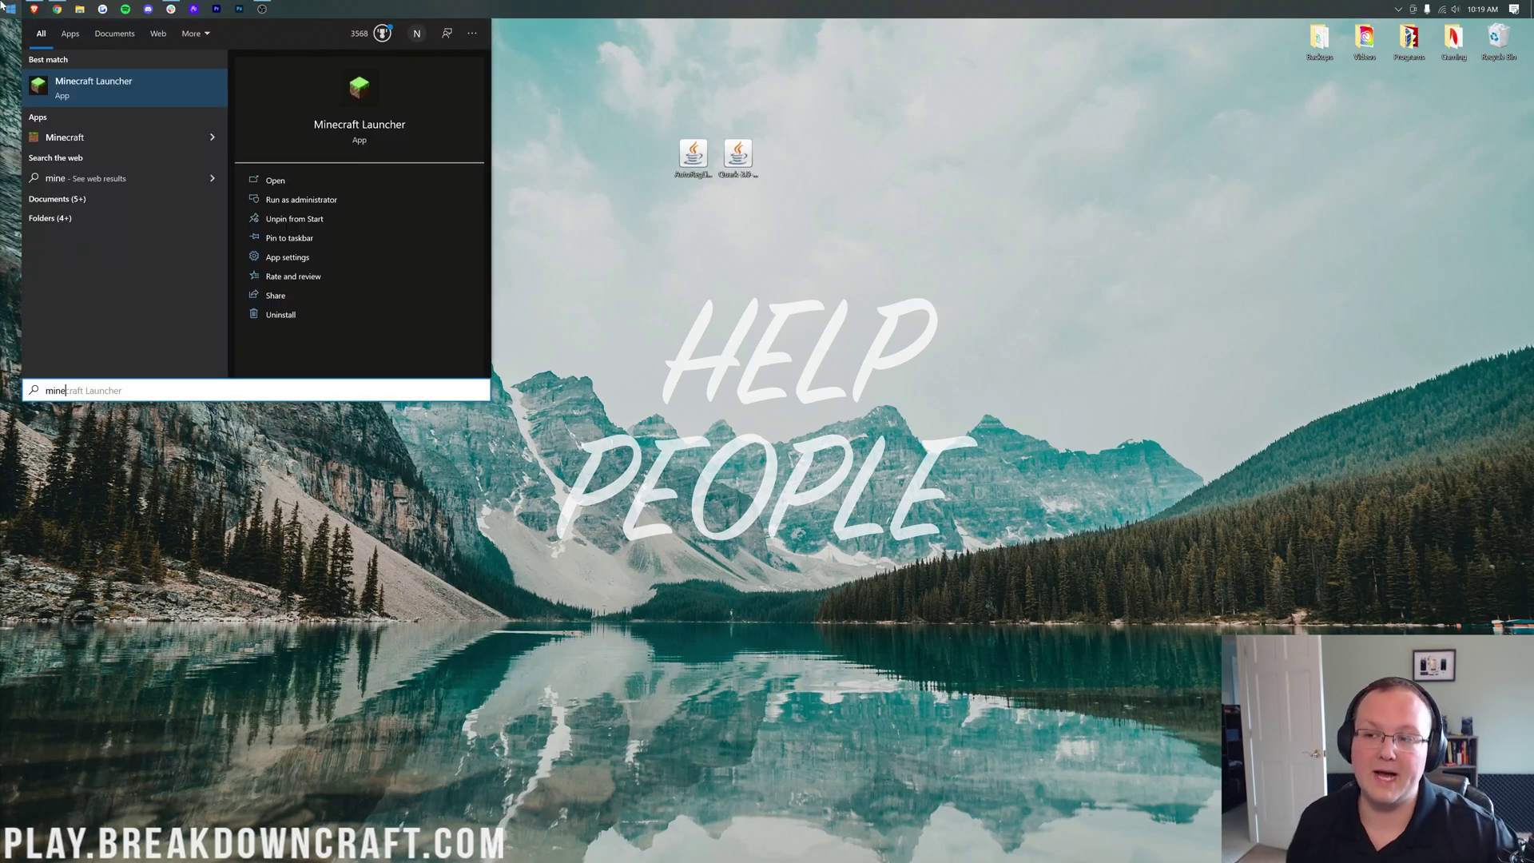
left_click(46, 82)
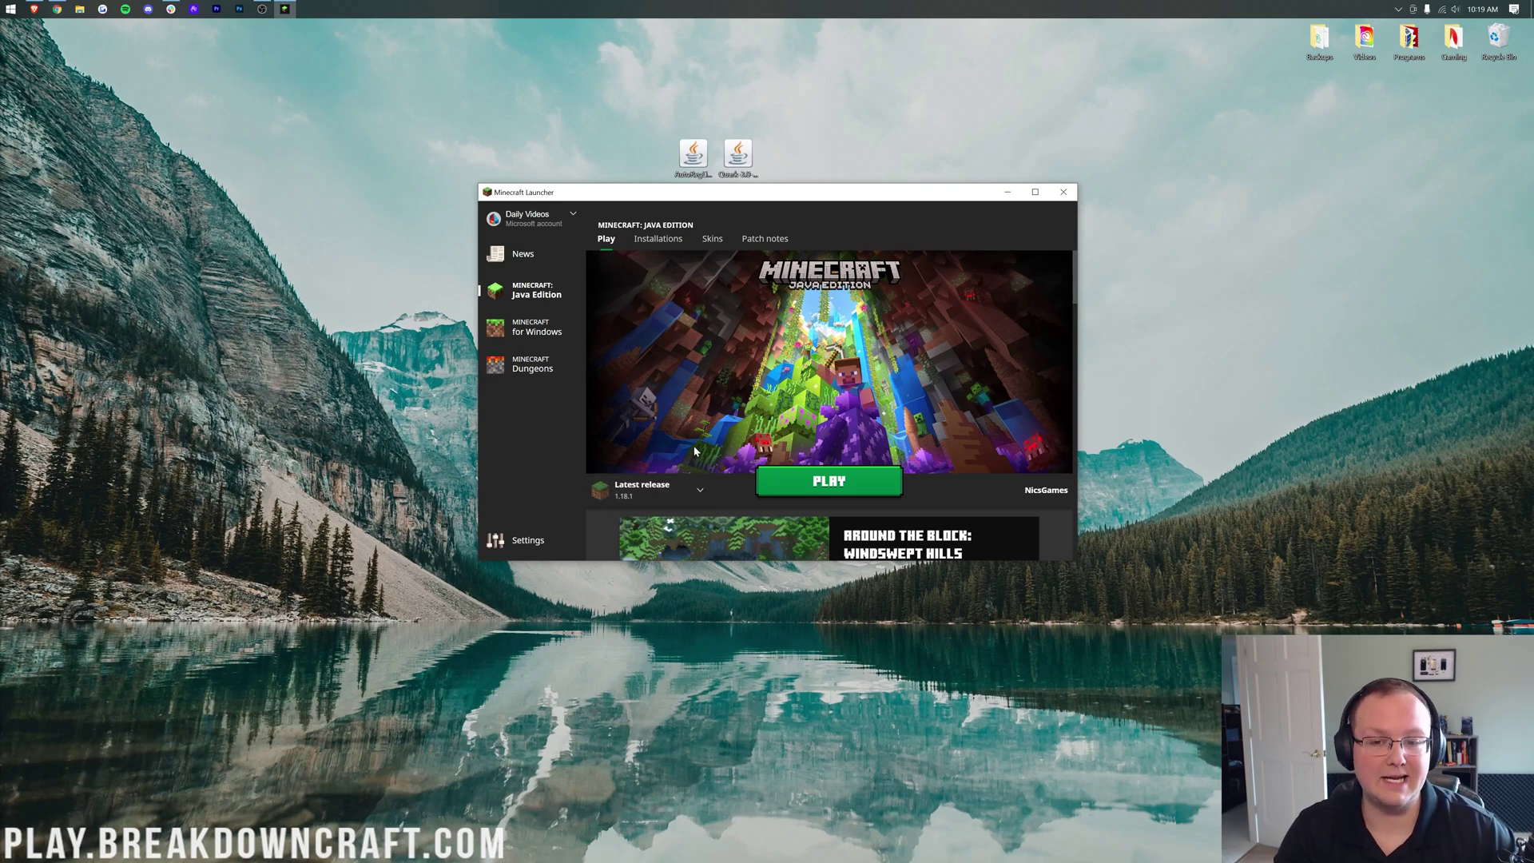
Select the forge installation in the version selector, cancelling the modded-installation warning.
left_click(699, 493)
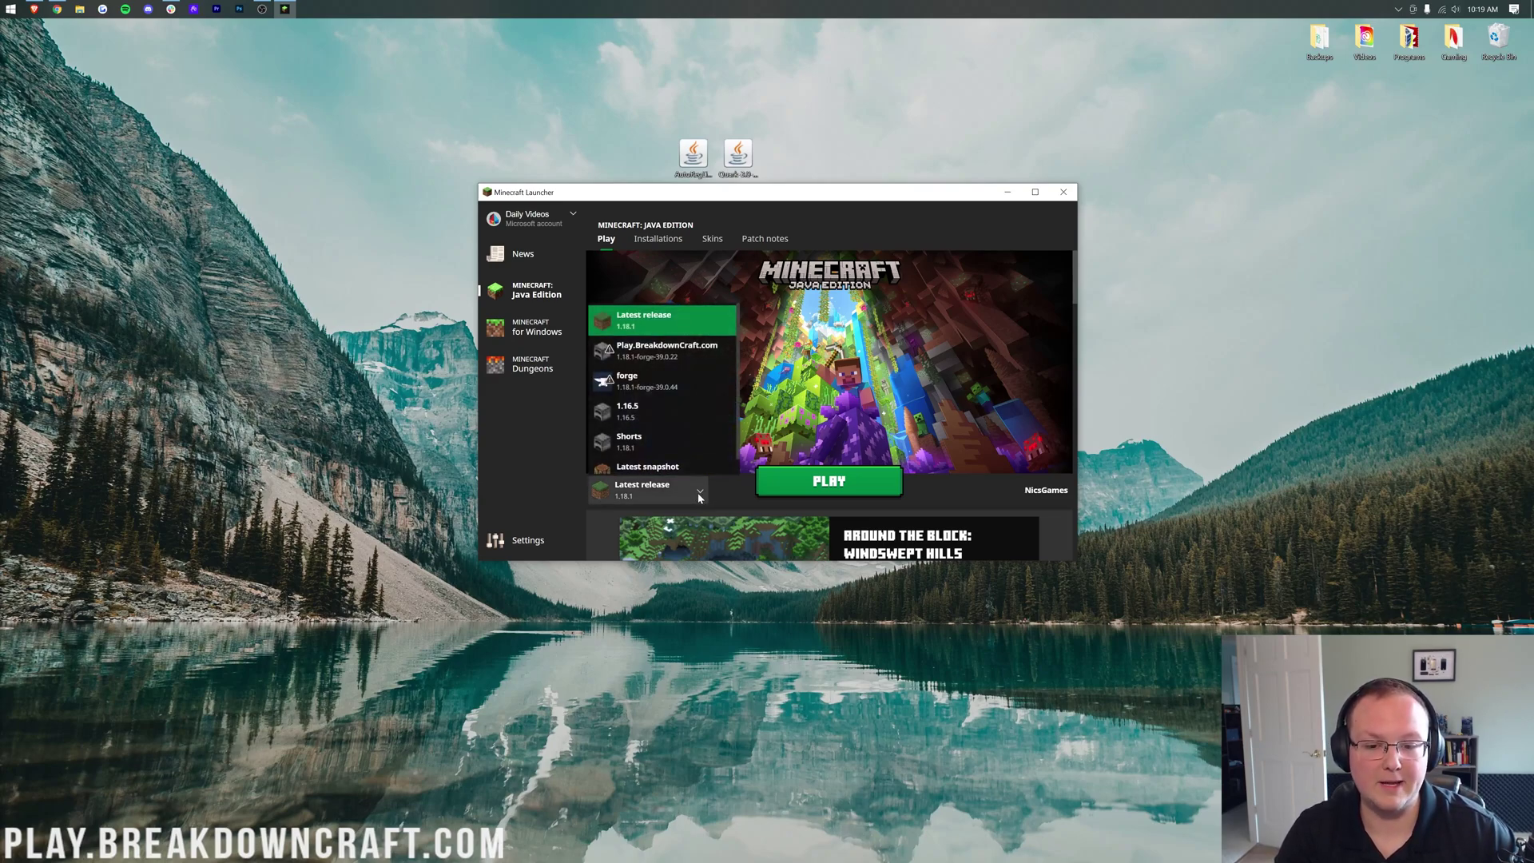
left_click(641, 383)
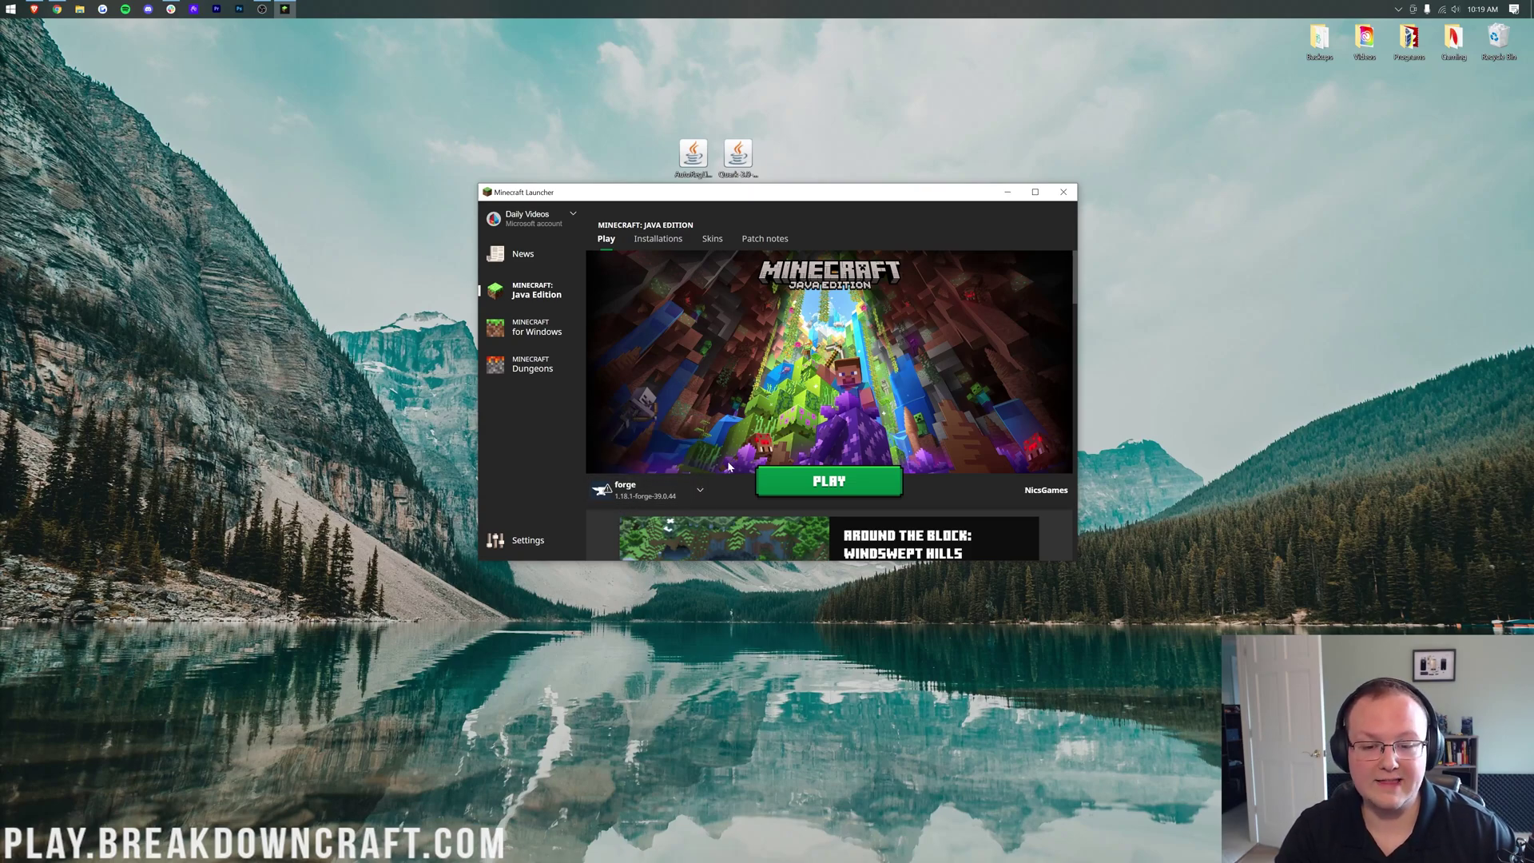
left_click(780, 480)
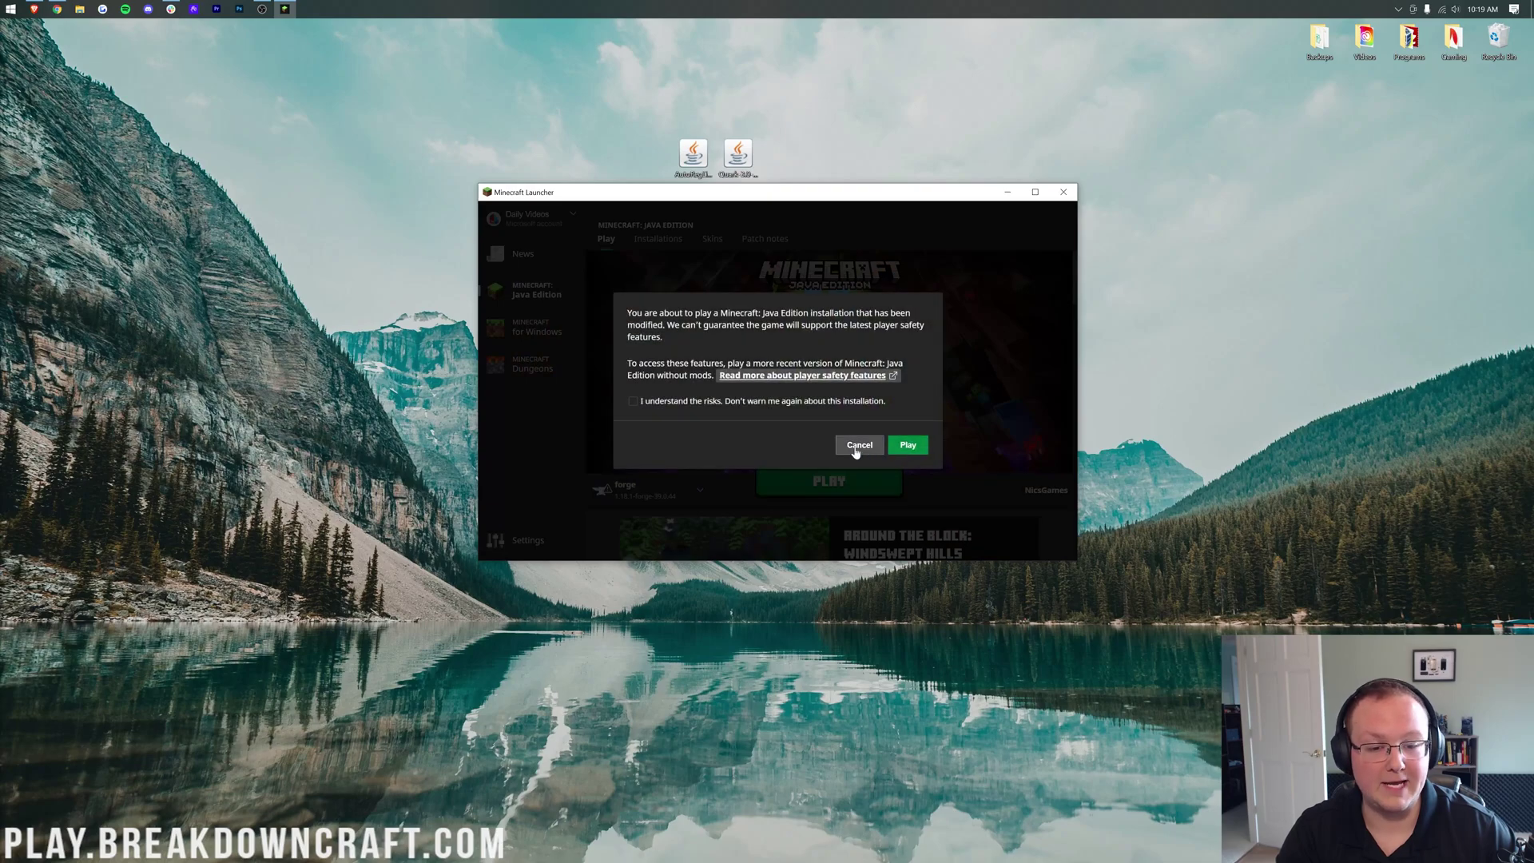
left_click(858, 448)
left_click(653, 491)
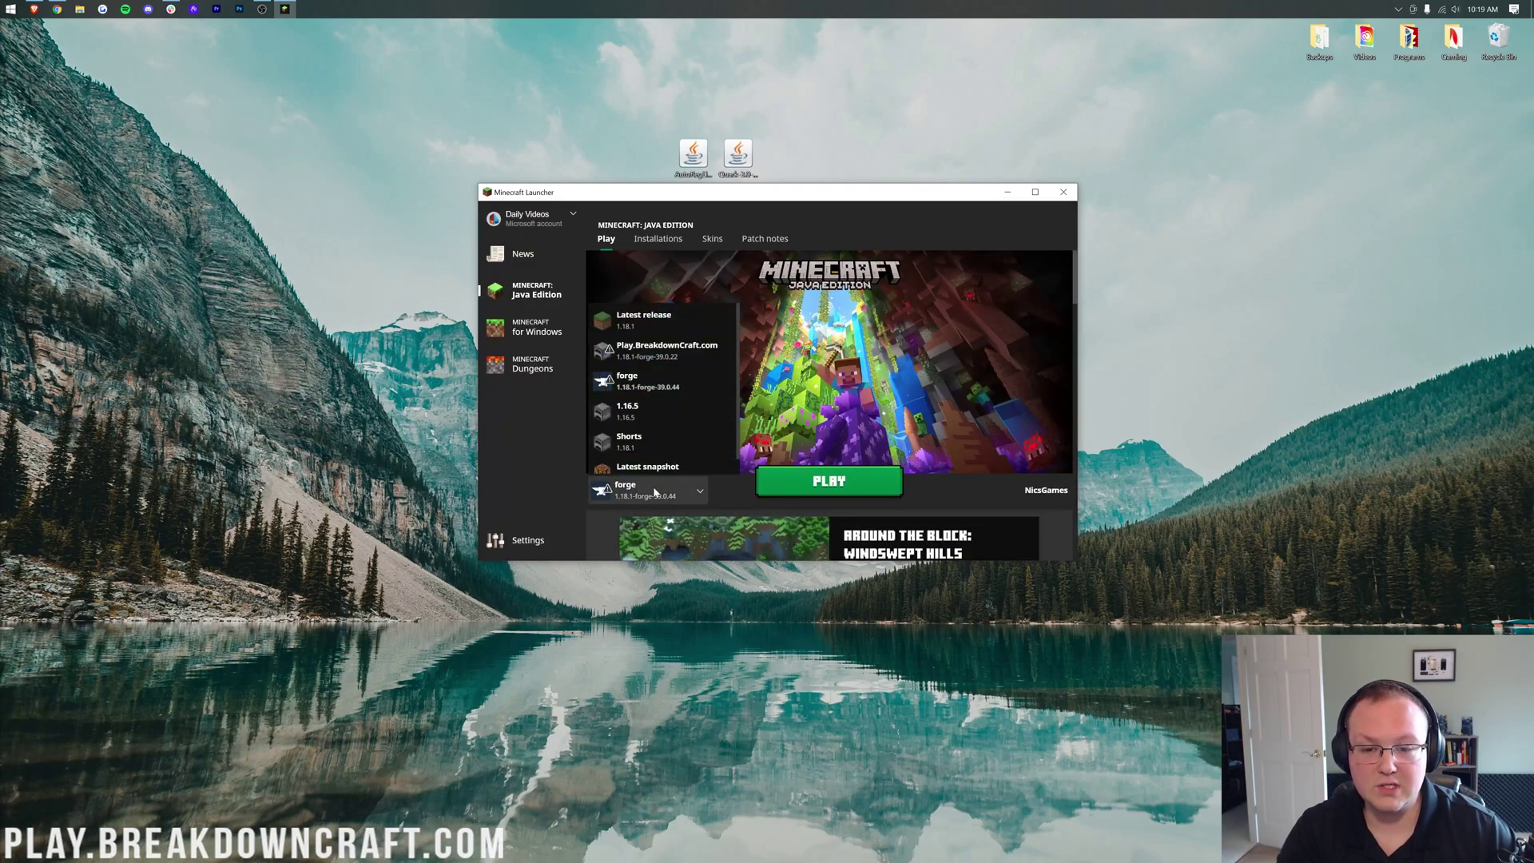
left_click(624, 495)
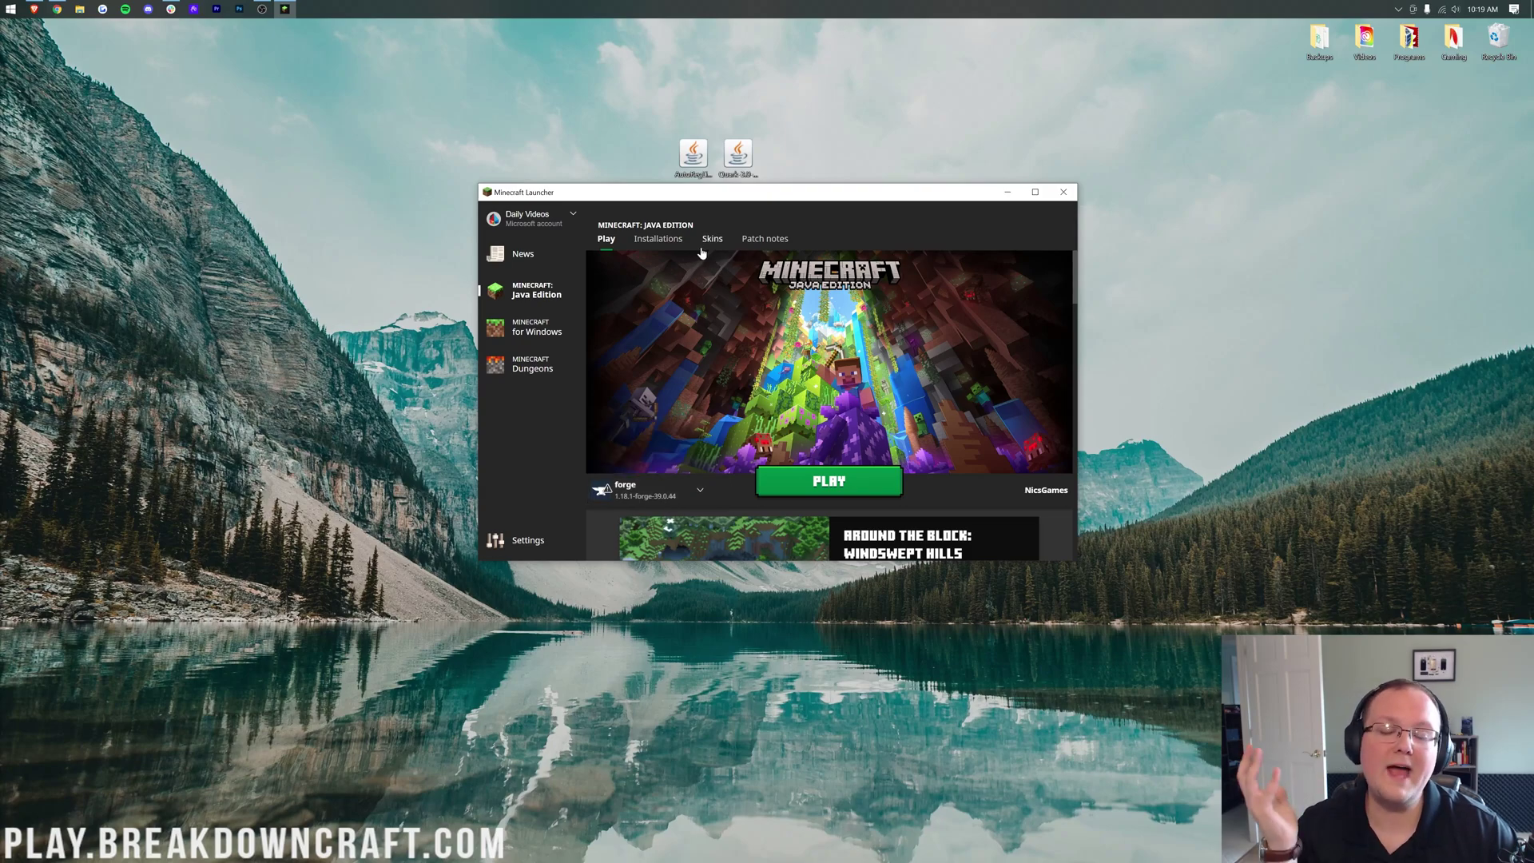
List all installations with the Modded filter re-enabled, cancelling another launch warning for forge.
left_click(653, 242)
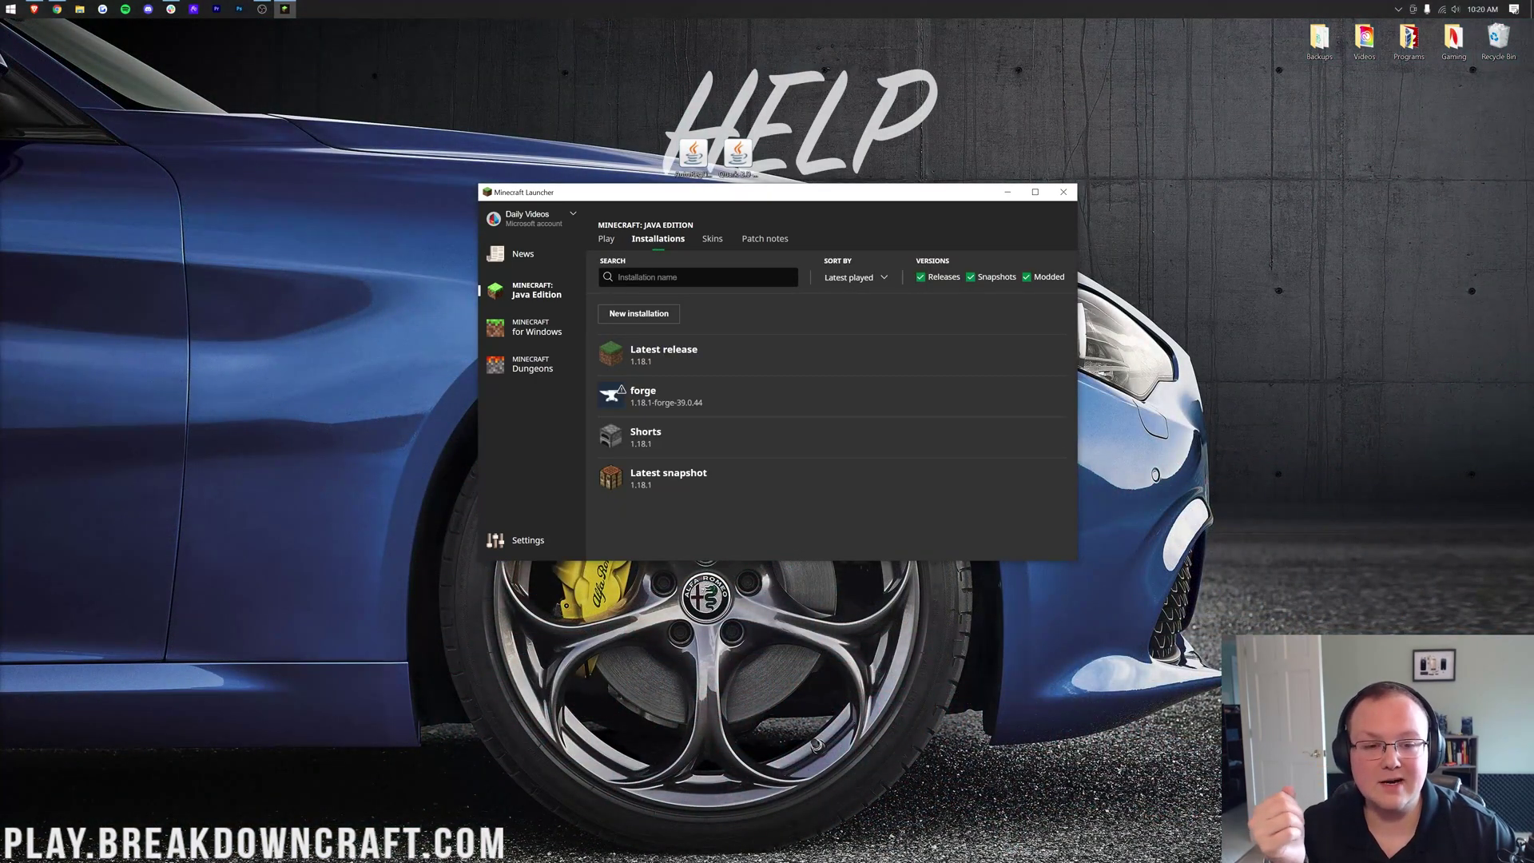
left_click(1041, 279)
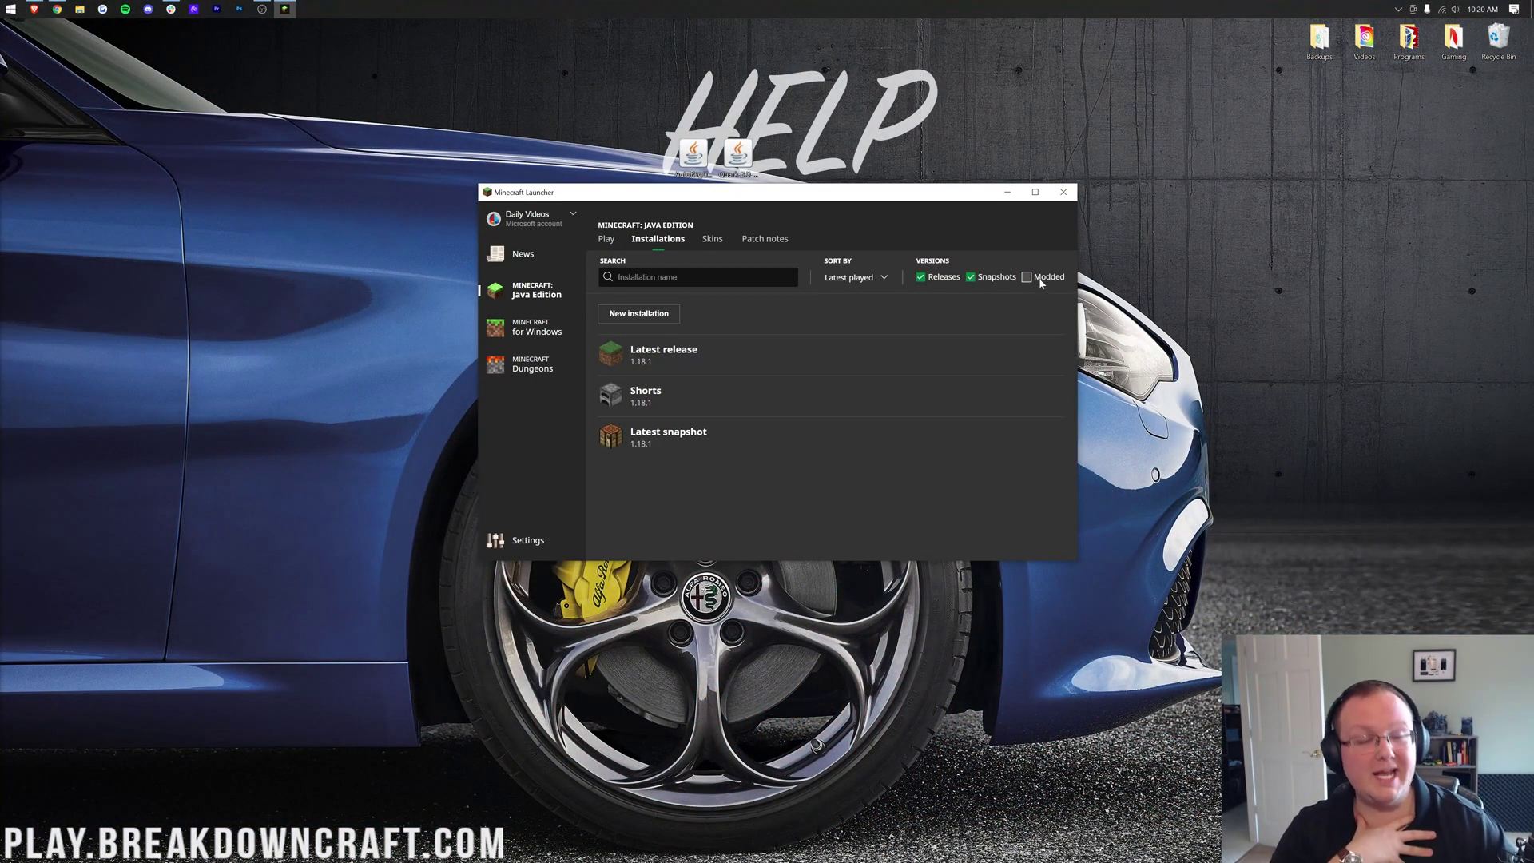
left_click(1027, 277)
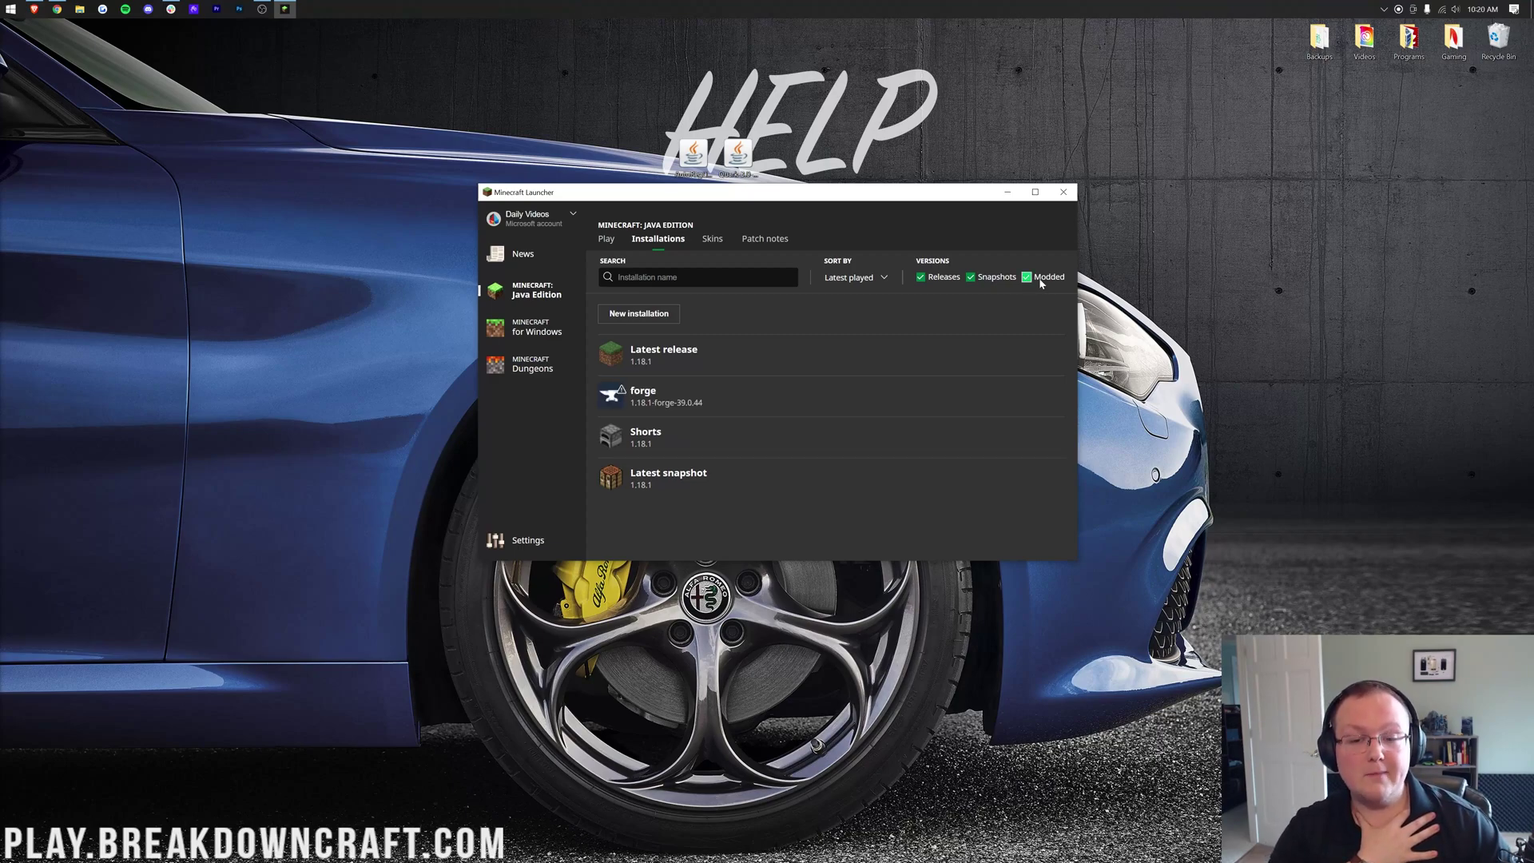
left_click(997, 397)
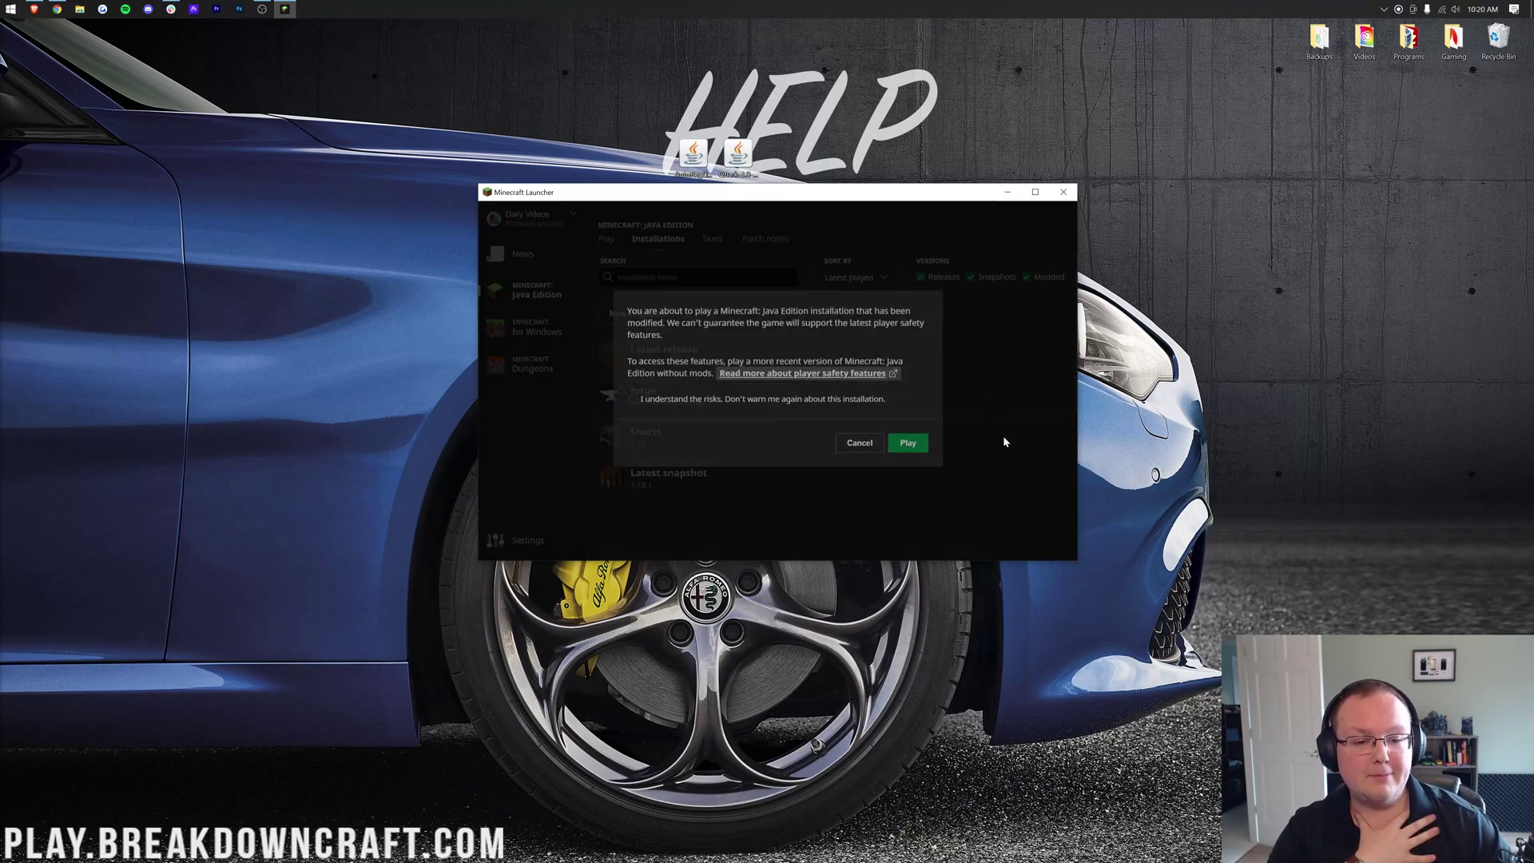
left_click(861, 446)
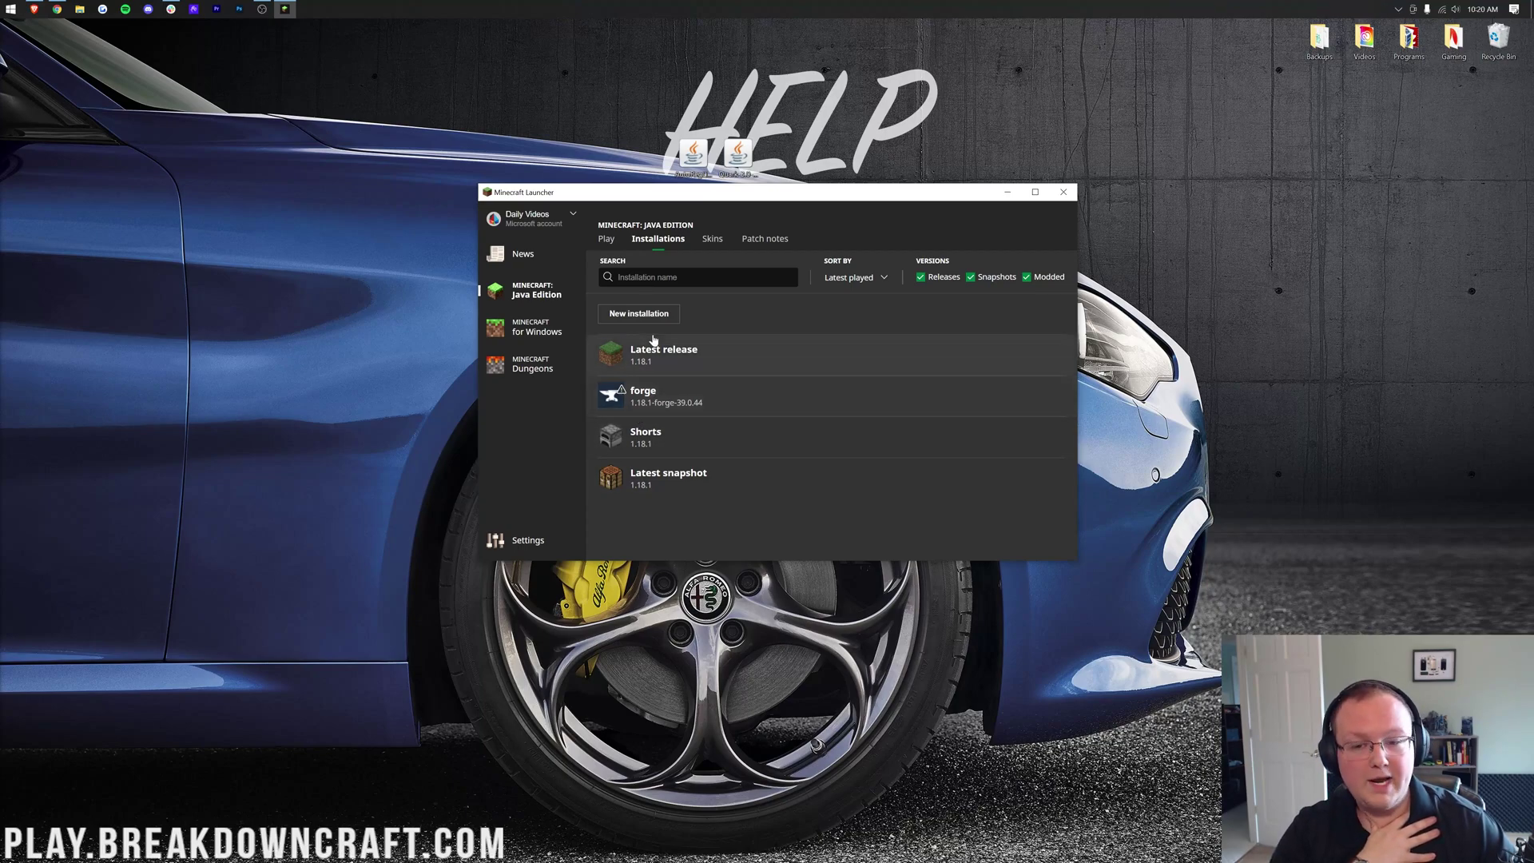
Create installation 'Play.BreakdownCraft.com' using release 1.18.1-forge-39.0.44 at 1920x1080 resolution.
left_click(637, 314)
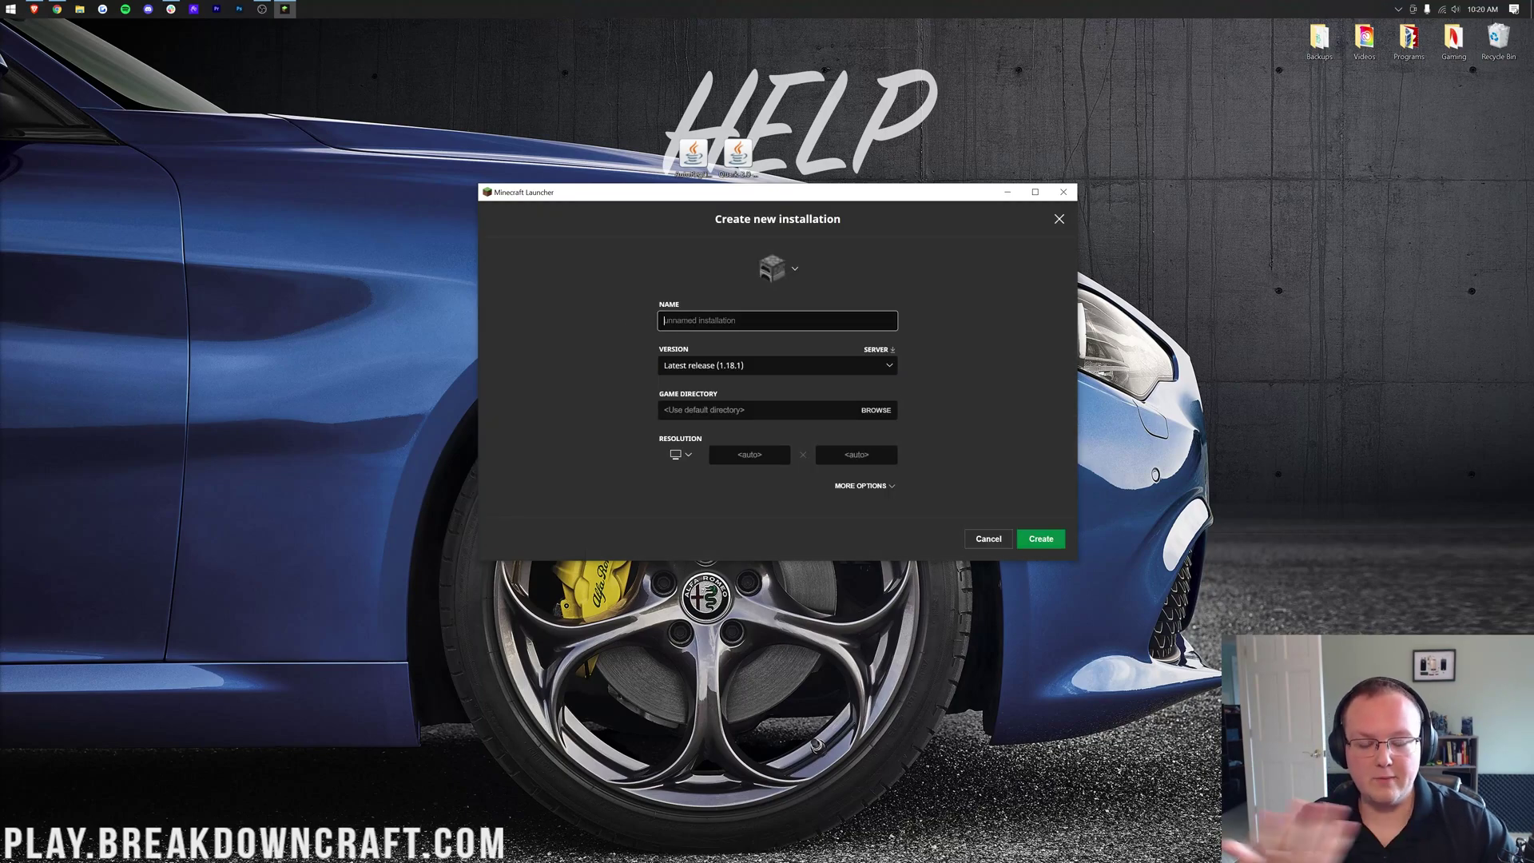
type("Play.Breakd")
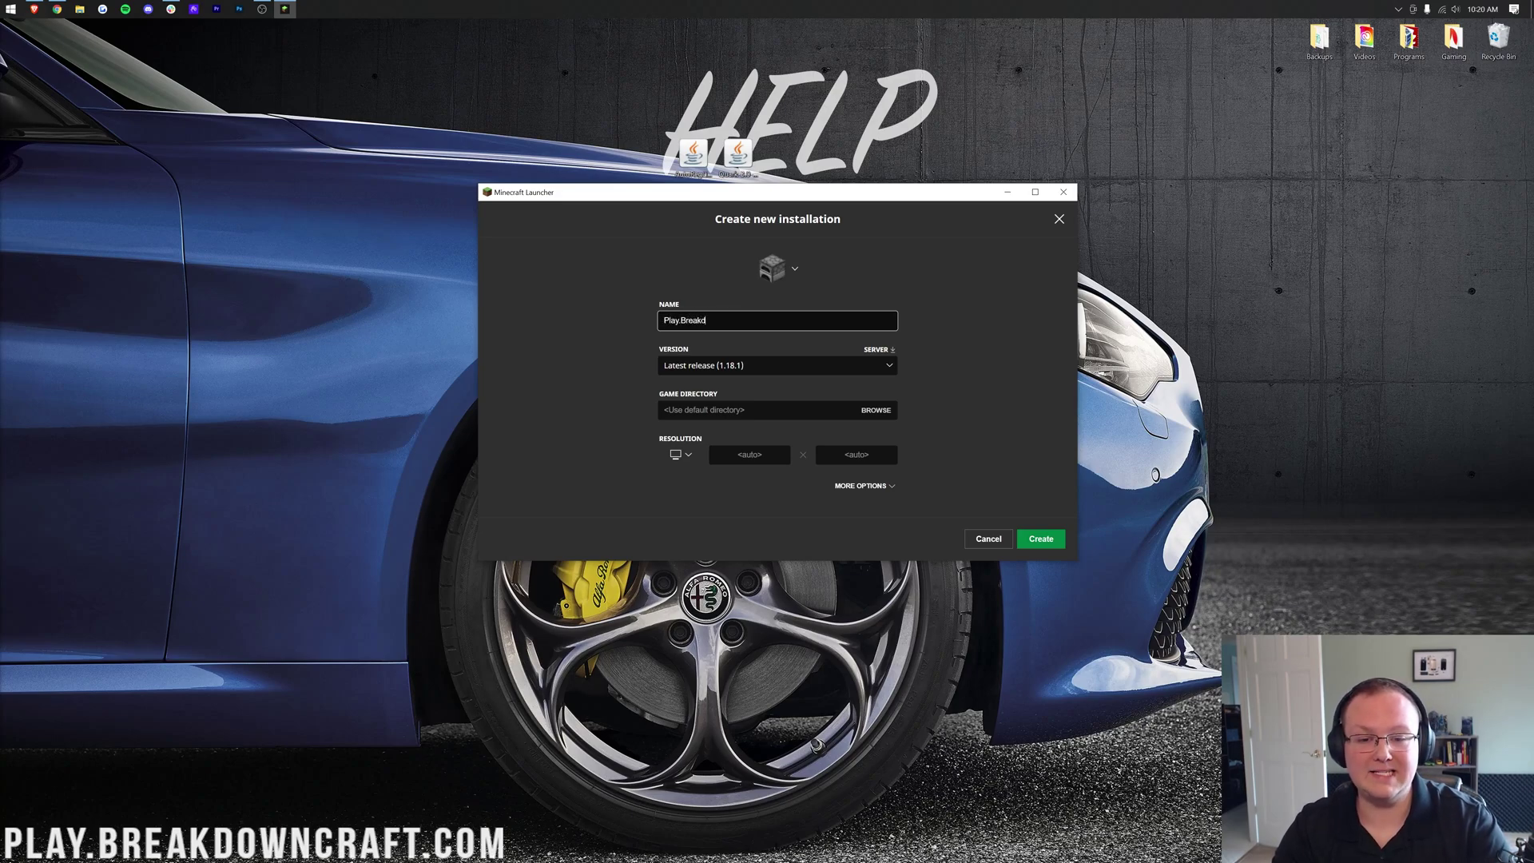
type("ownCraft.com")
key("ctrl+a")
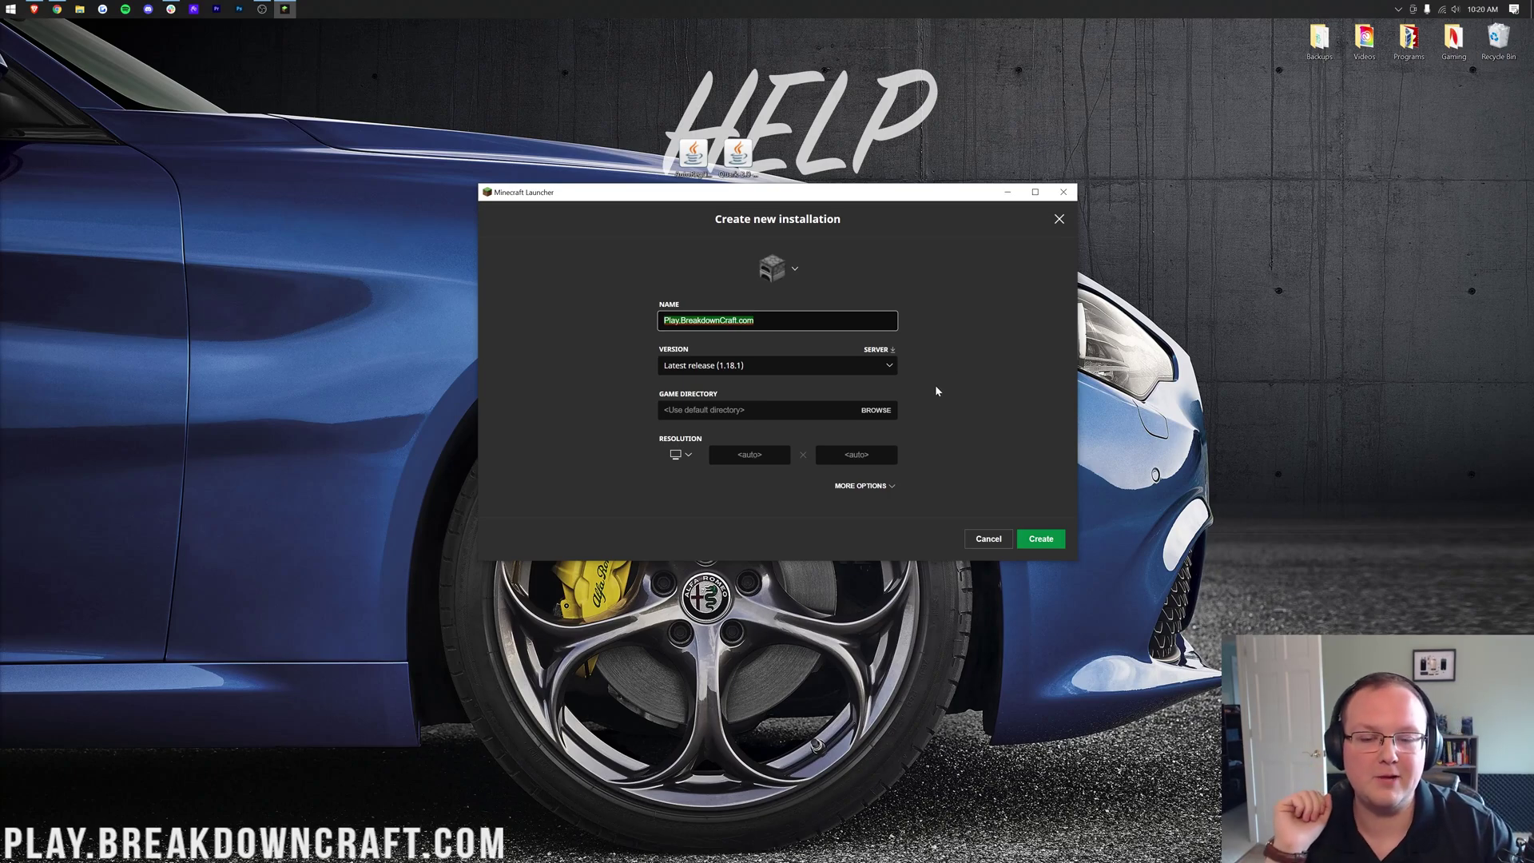
left_click(705, 366)
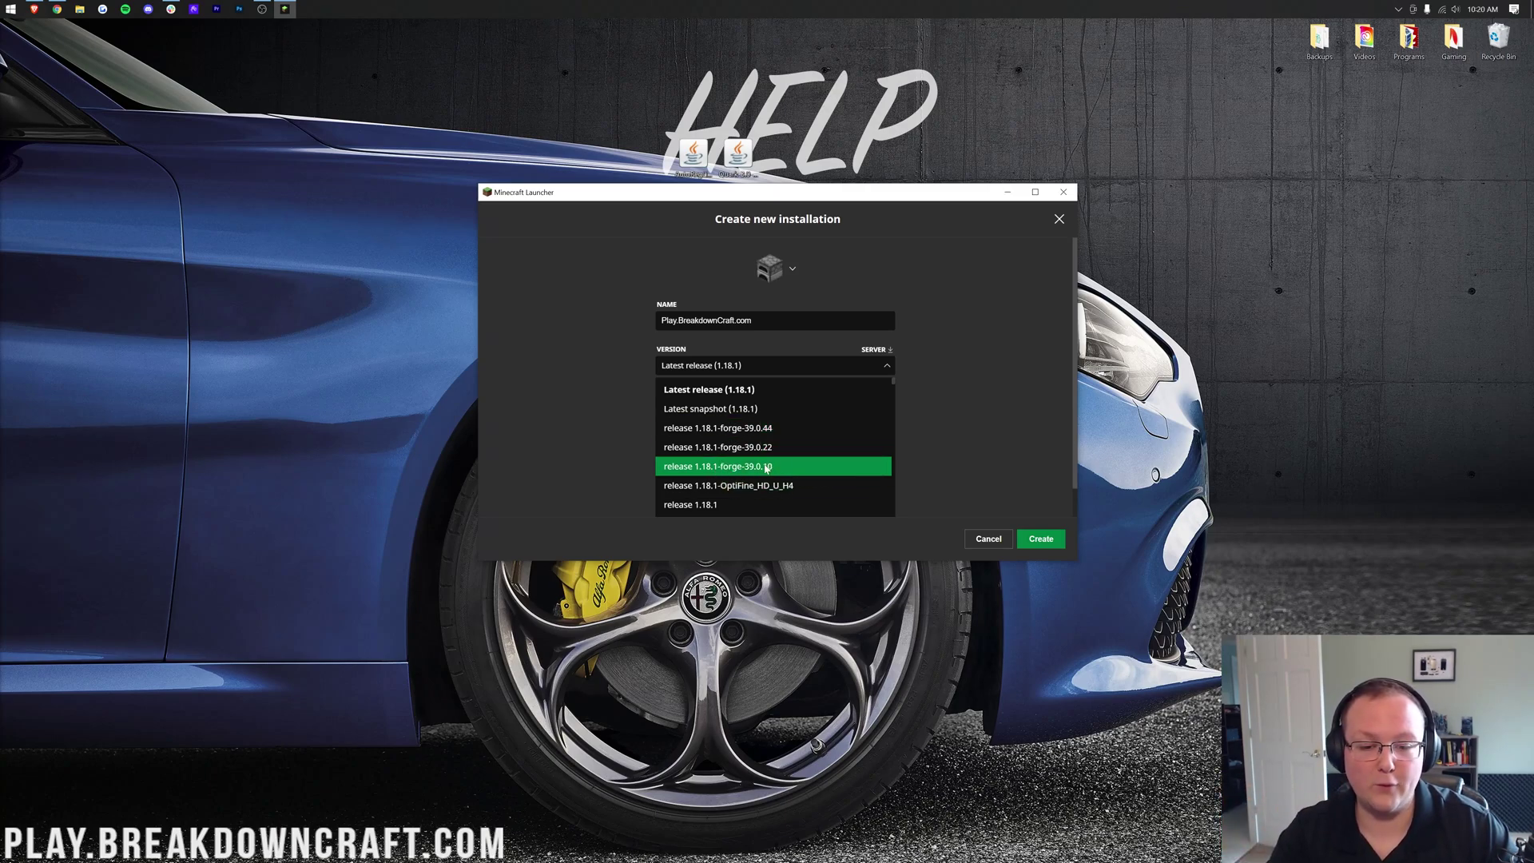
left_click(749, 434)
left_click(678, 478)
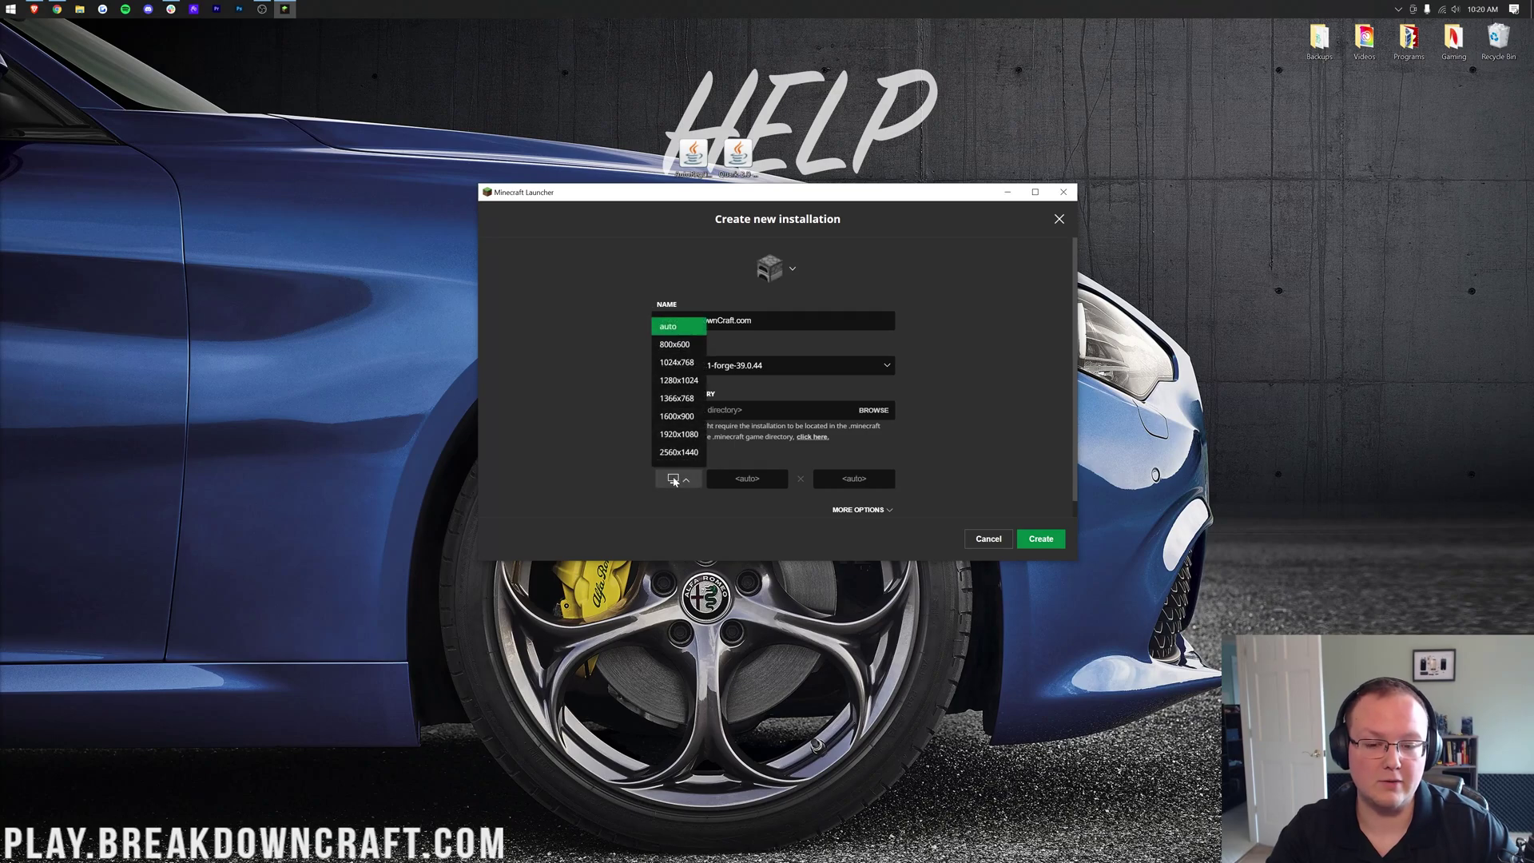
left_click(673, 434)
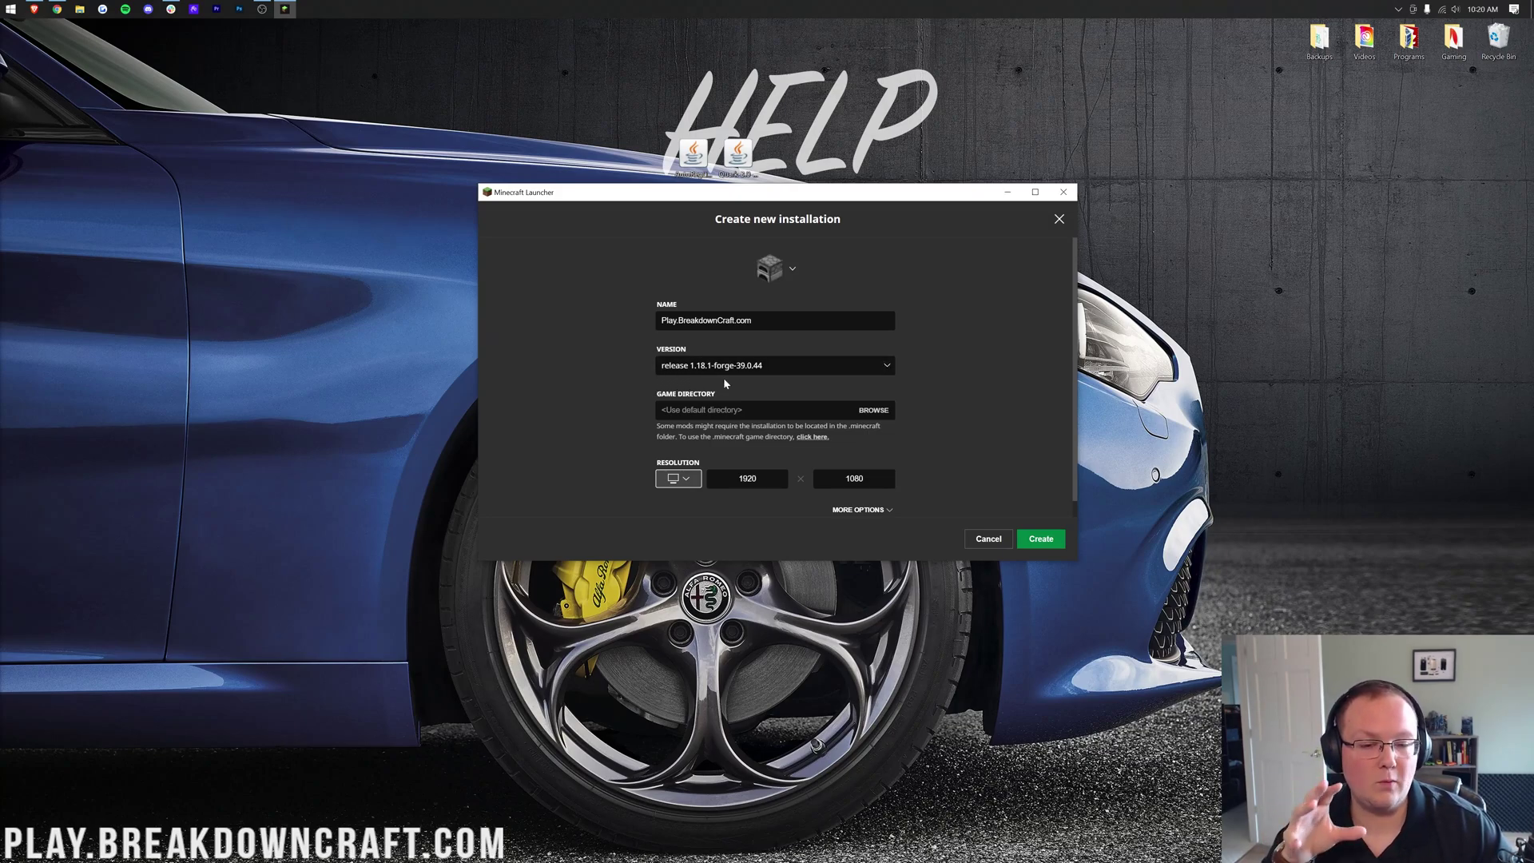
left_click(1042, 539)
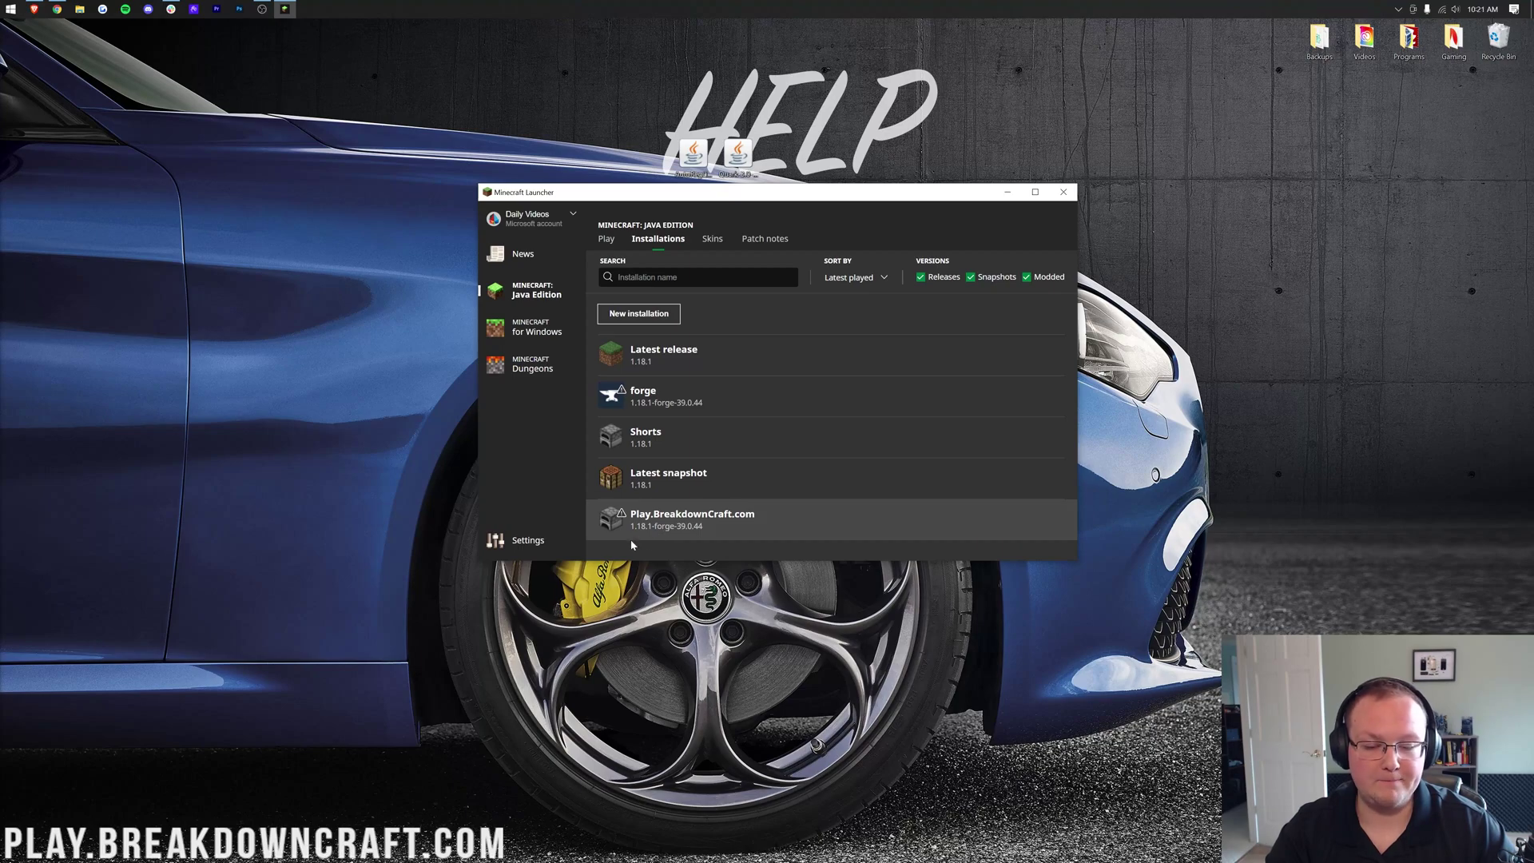
Launch Play.BreakdownCraft.com and accept the modified-installation warning to start Minecraft 1.18.1 with Forge.
left_click(991, 520)
left_click(907, 444)
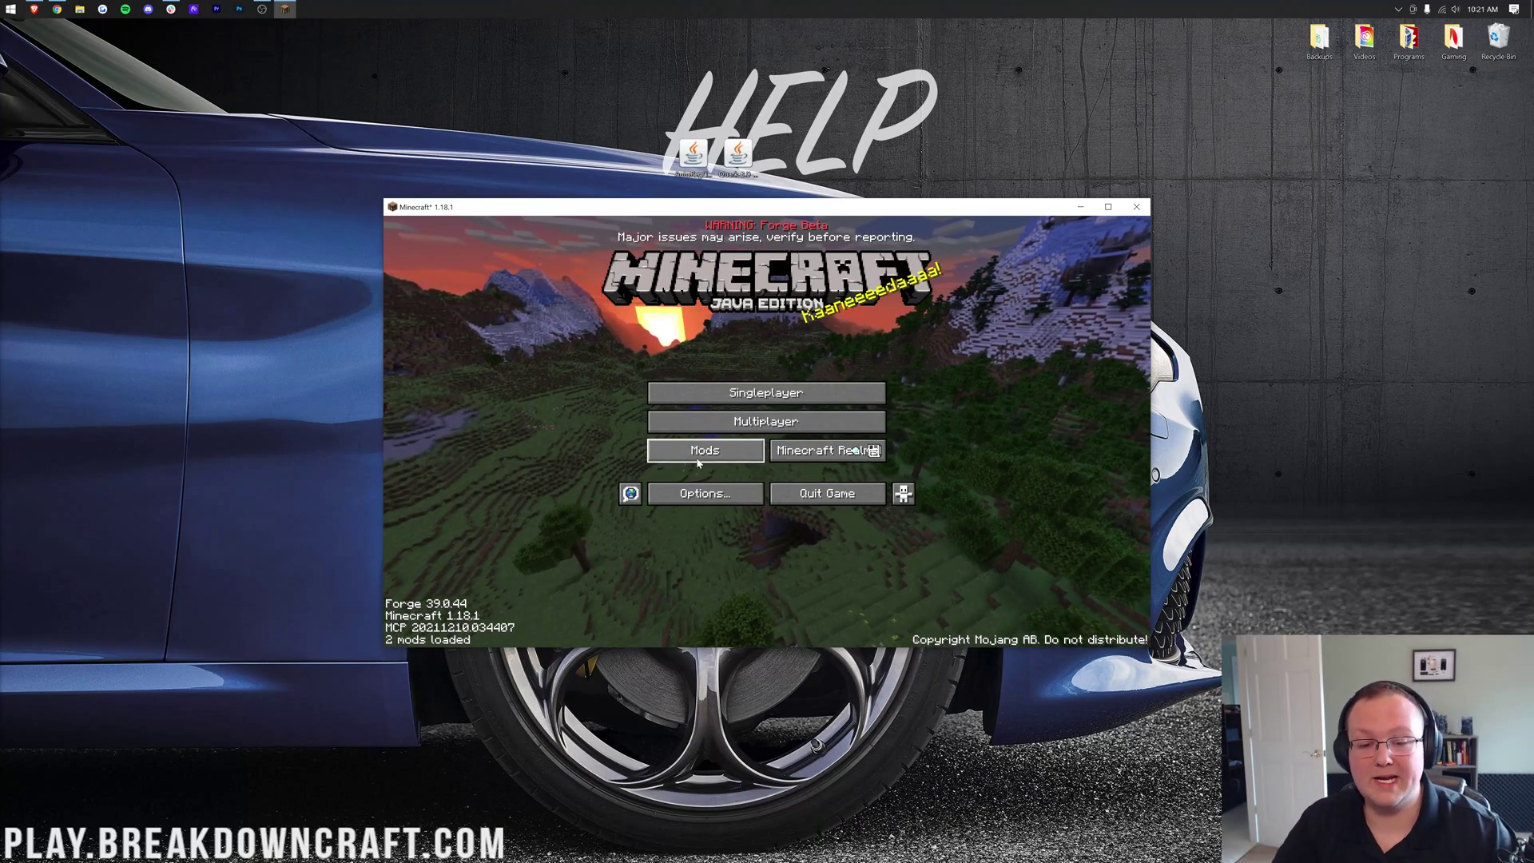
Move Quark-3.0-334.jar and AutoRegLib-1.7-52.jar into the game's mods folder, then return to the title menu.
left_click(706, 461)
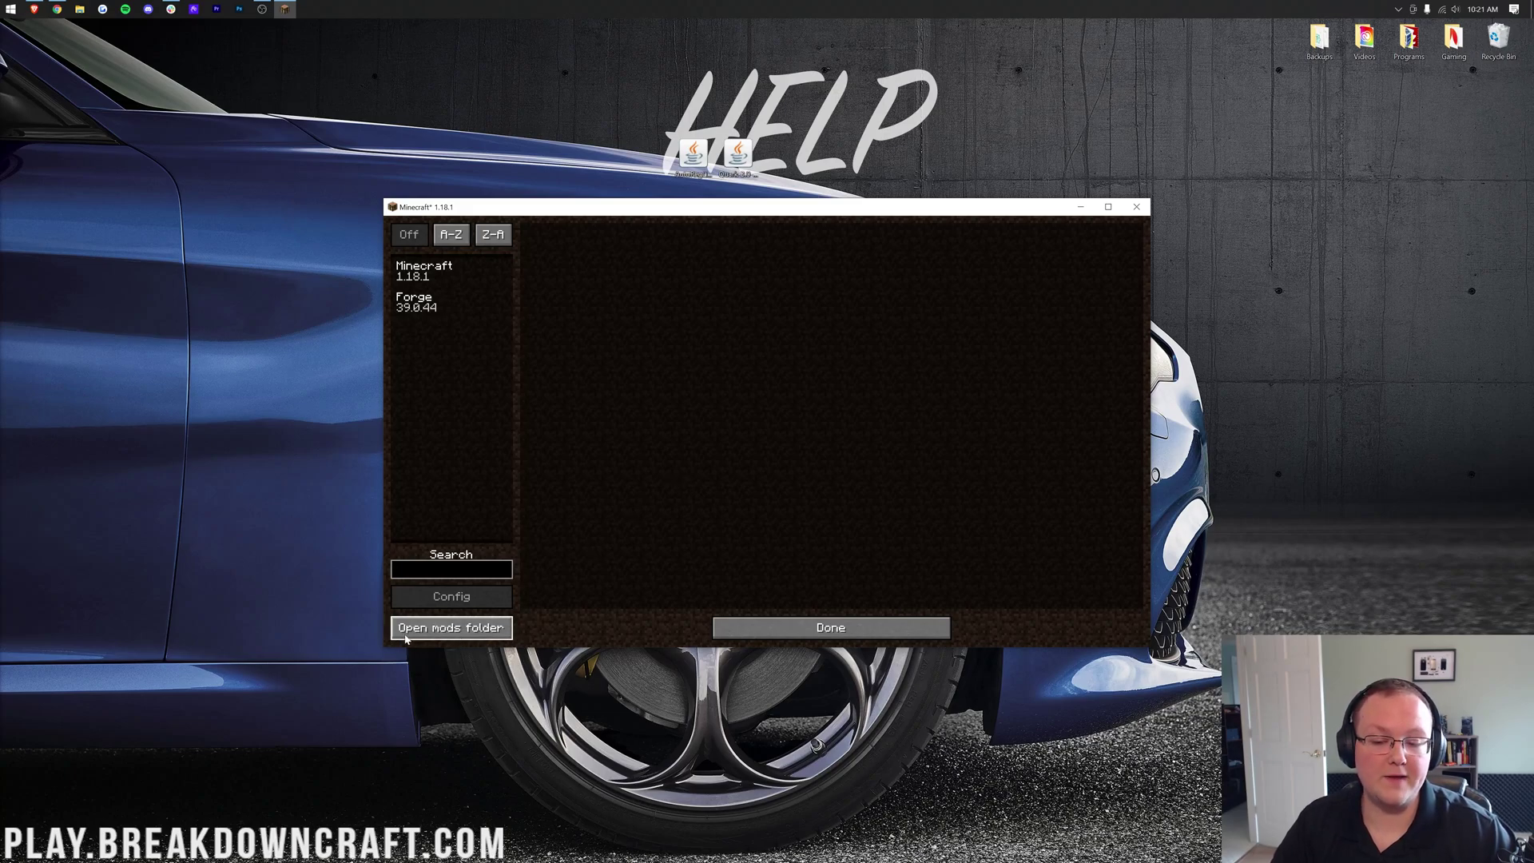
left_click(450, 632)
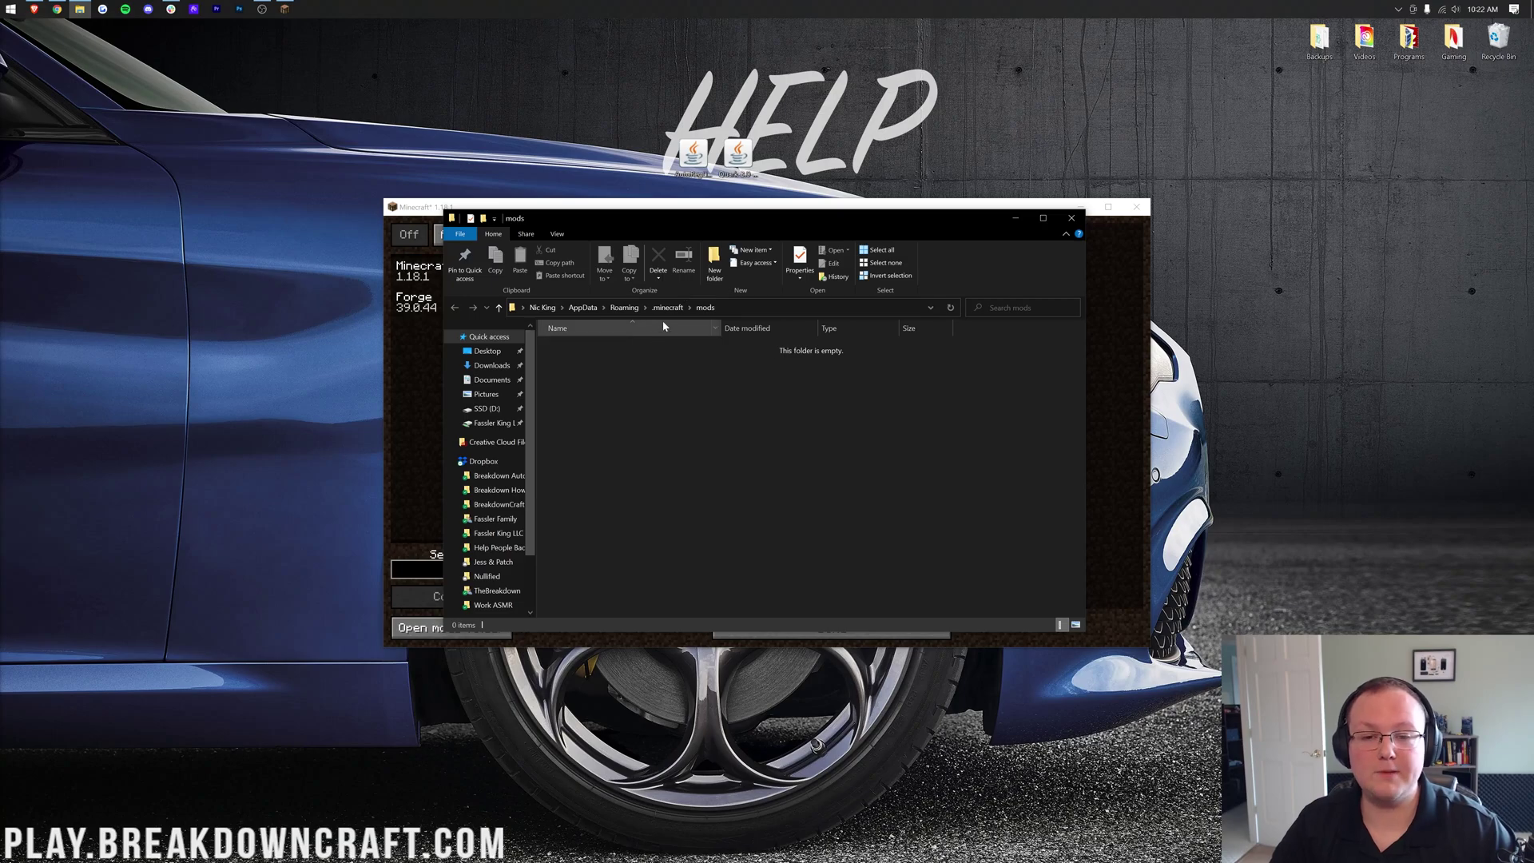
left_click_drag(632, 166, 802, 115)
left_click_drag(736, 156, 973, 407)
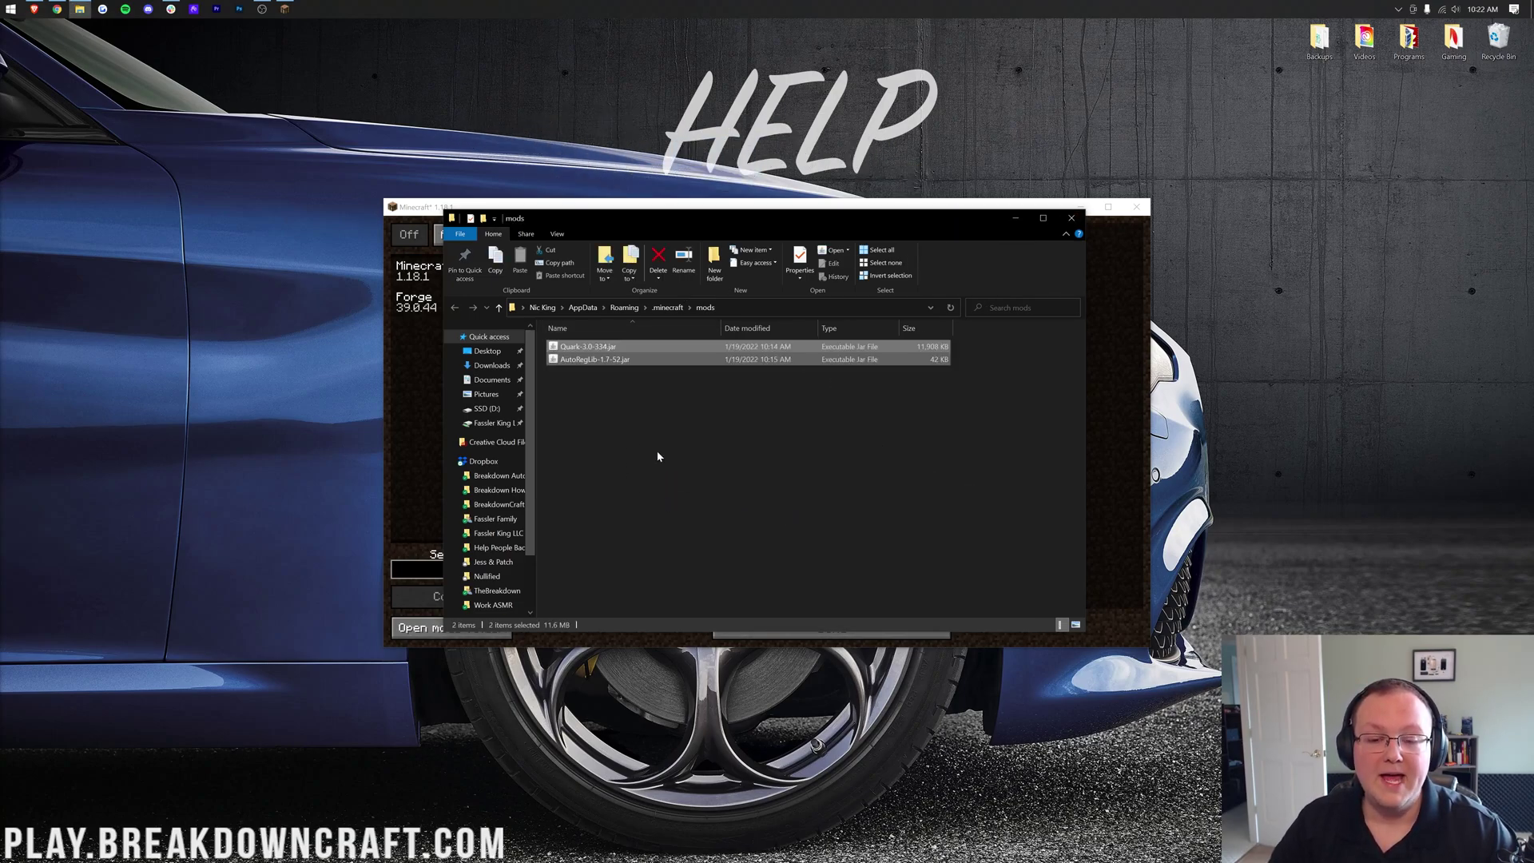
left_click(606, 371)
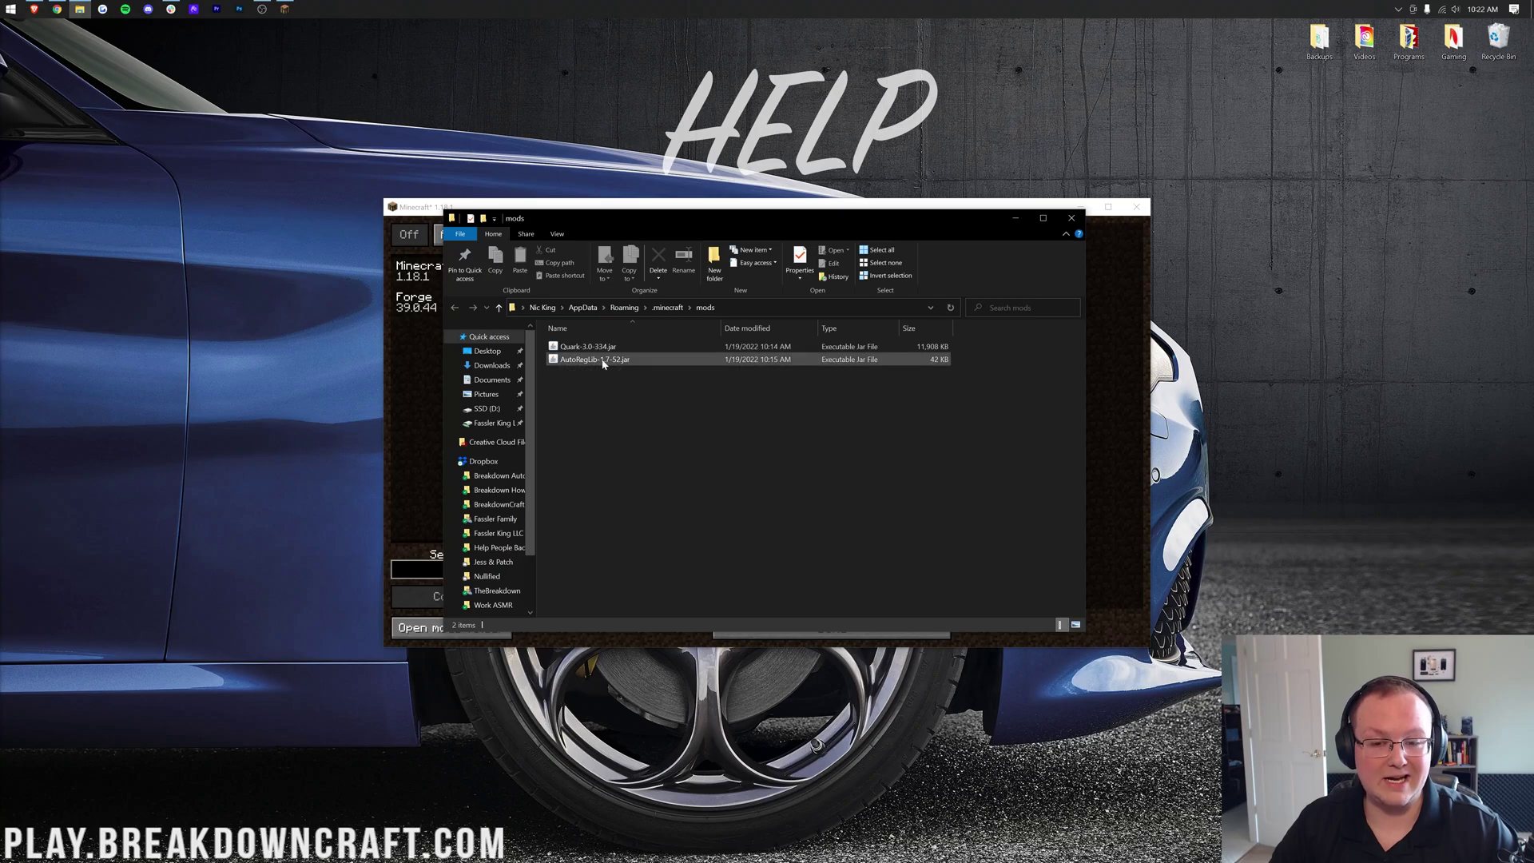
left_click(1068, 219)
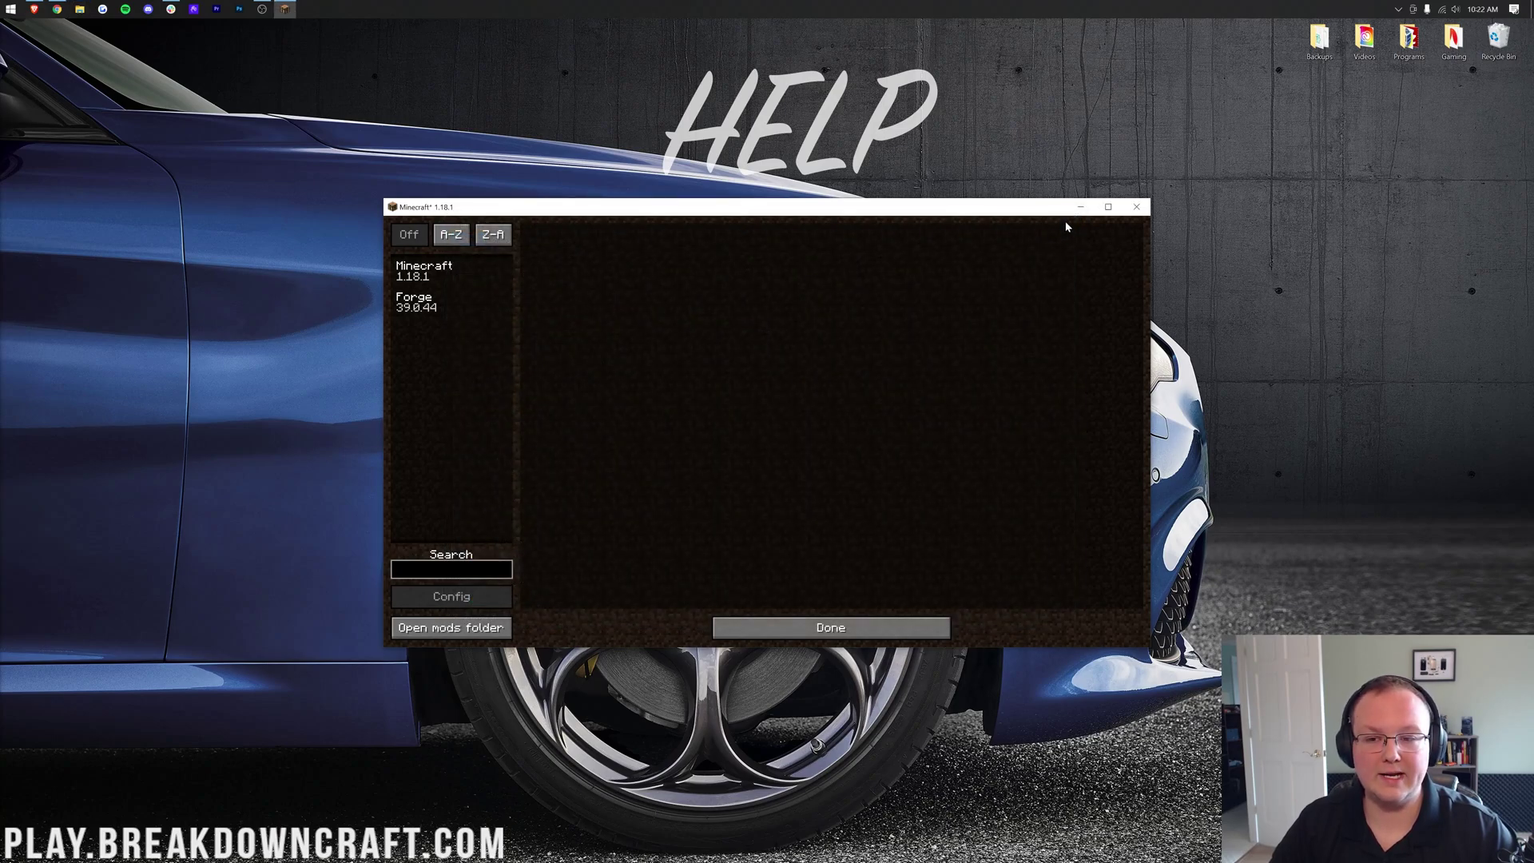
left_click(829, 627)
Quit Minecraft, reopen Minecraft Launcher via 'min' search, and launch Play.BreakdownCraft.com.
left_click(827, 501)
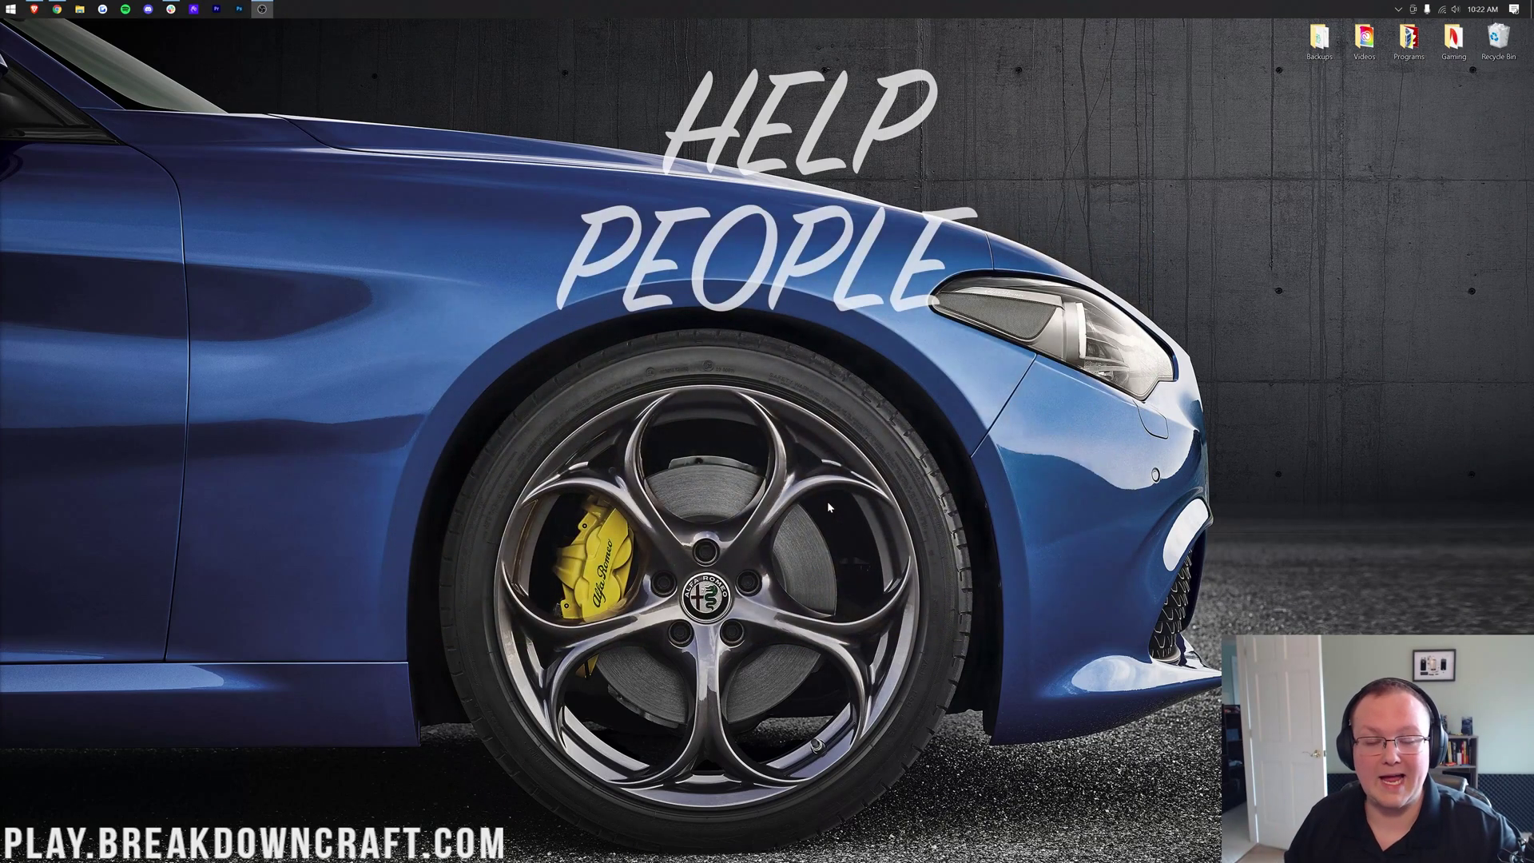
left_click(5, 7)
type("min")
key("Return")
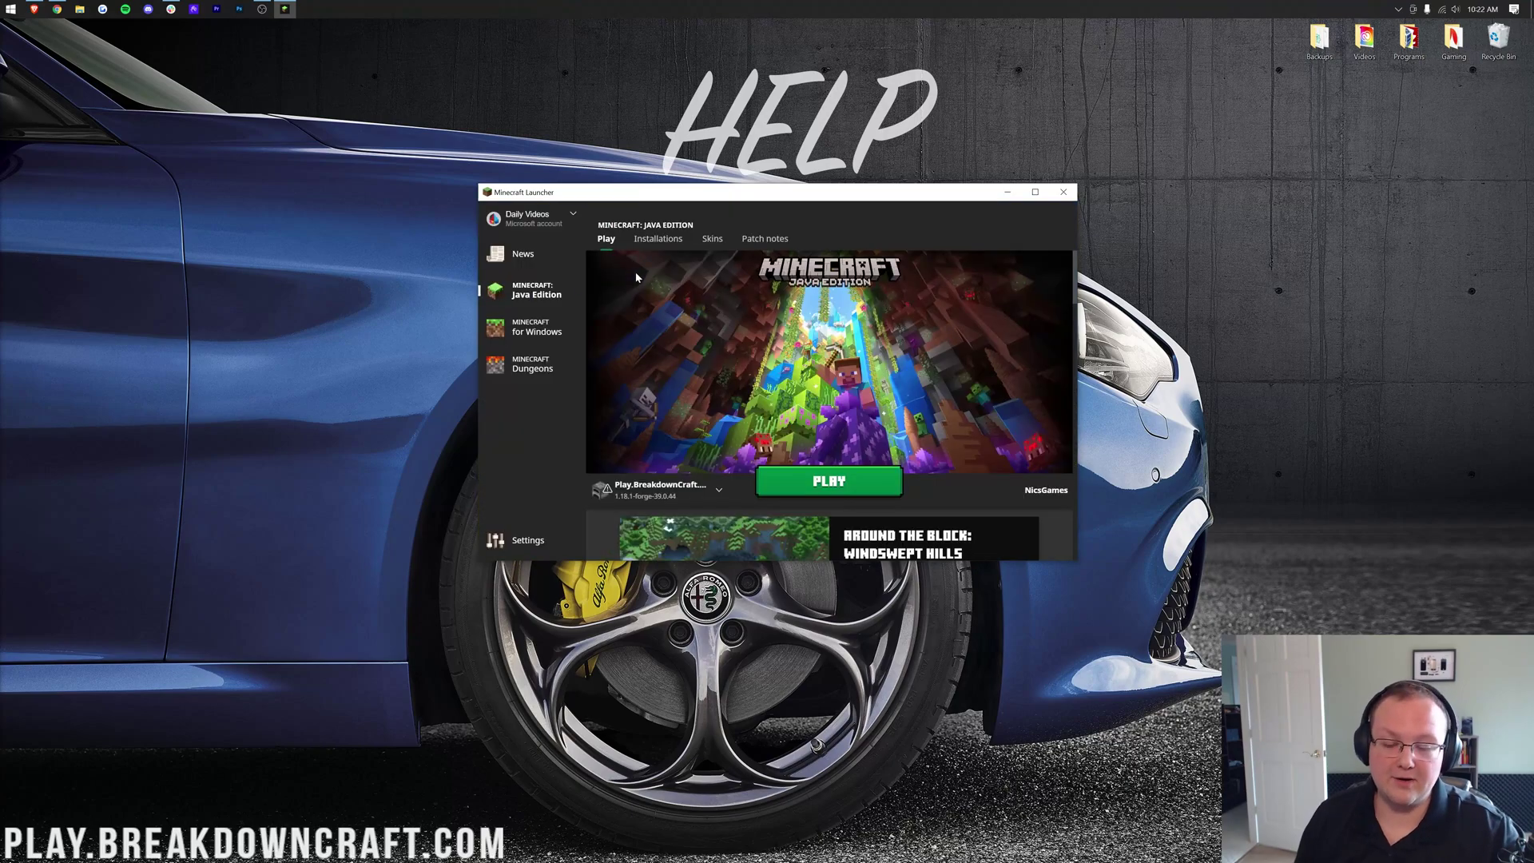
left_click(657, 489)
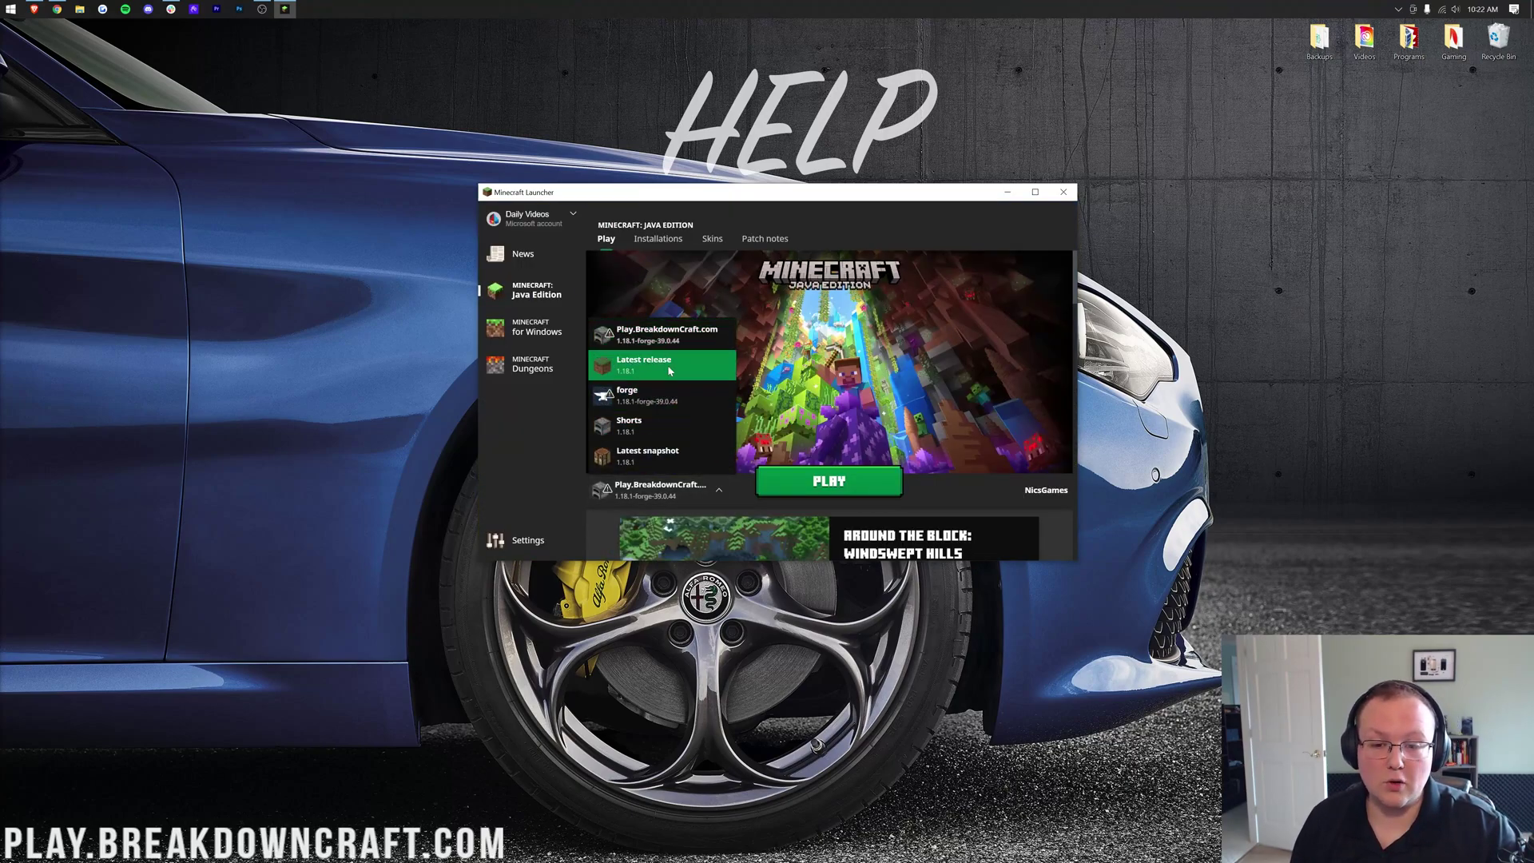
left_click(667, 334)
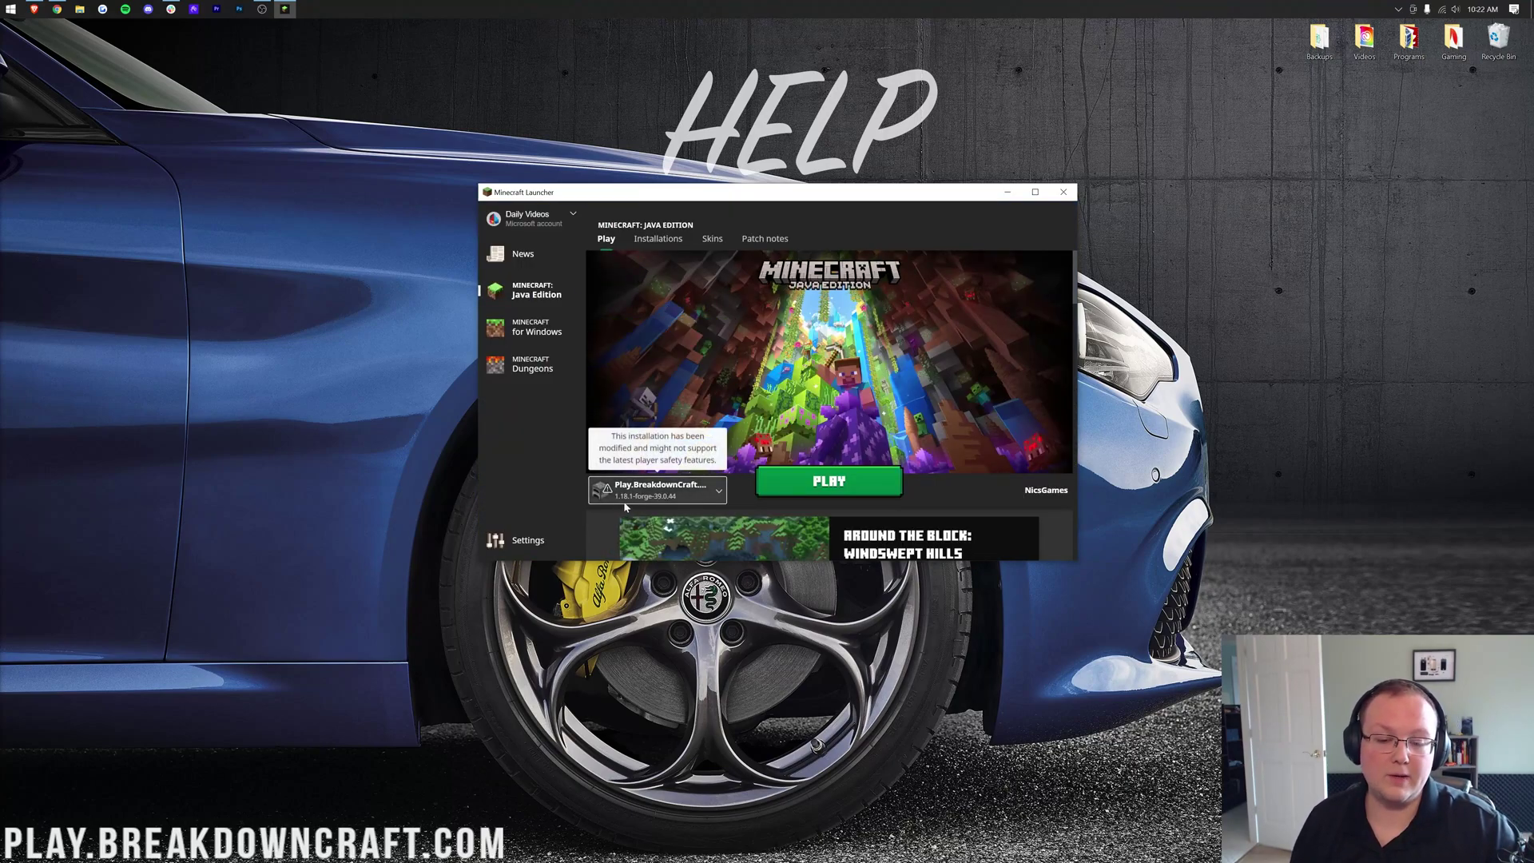
left_click(823, 482)
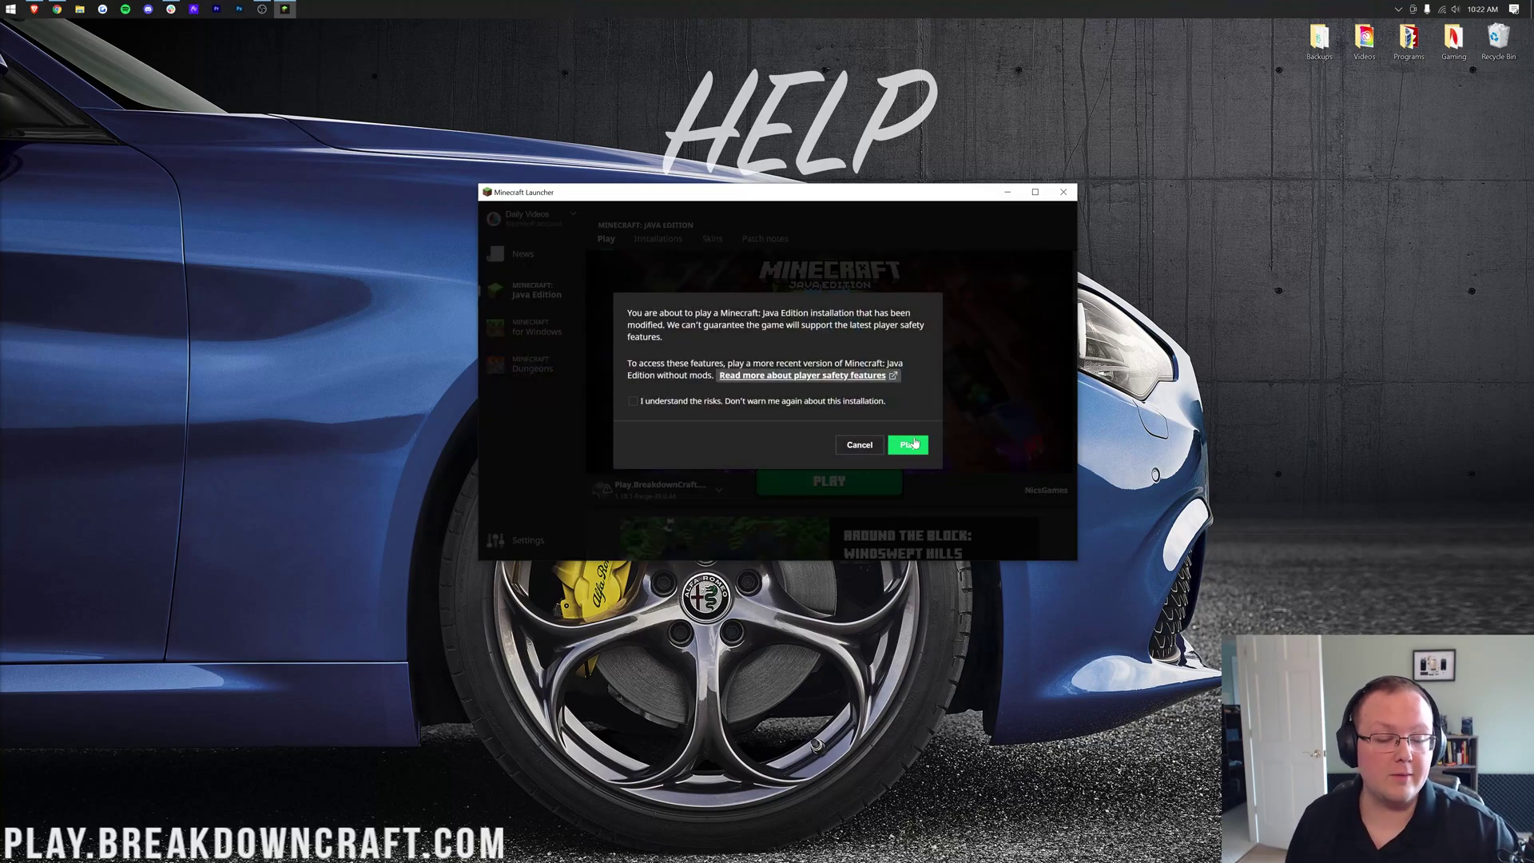
Accept the modified-installation warning so Minecraft relaunches with Forge 39.0.44 and 4 mods.
left_click(911, 444)
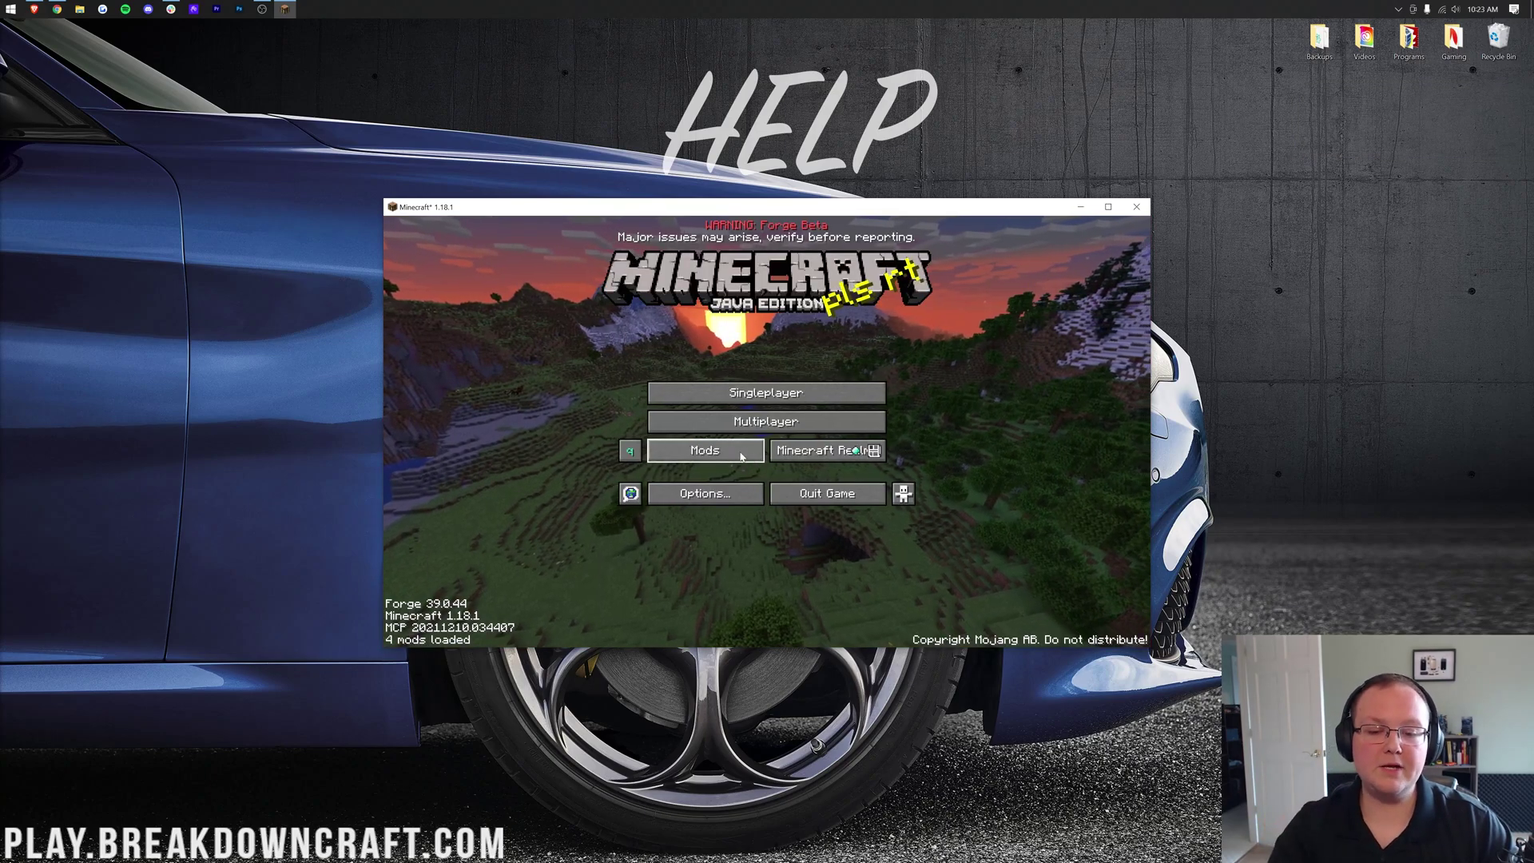
Check Quark and AutoRegLib details in the Mods list, then go to the Quark Configuration screen.
left_click(739, 452)
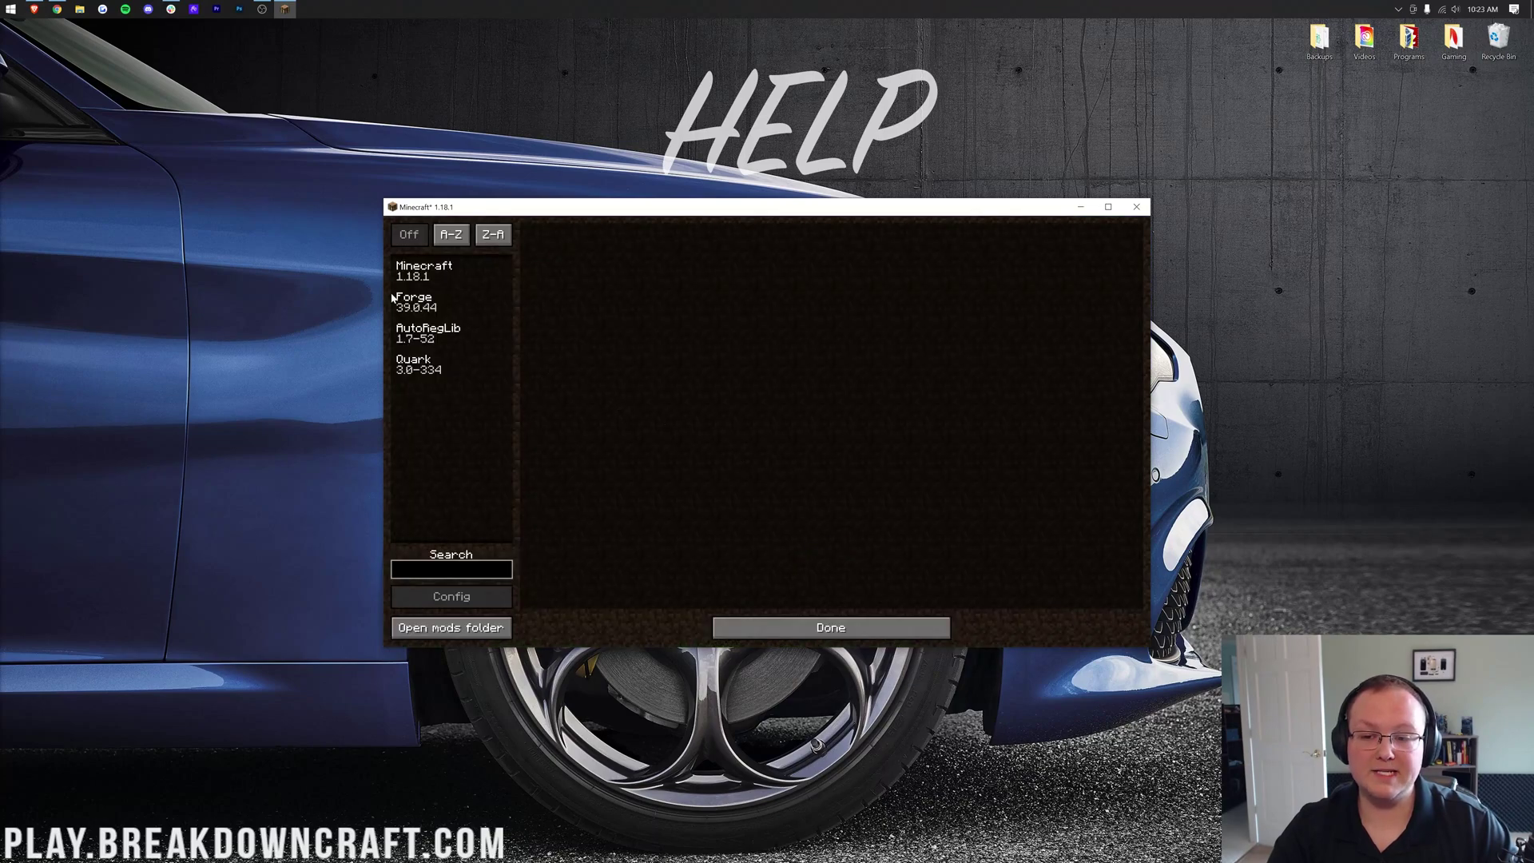
left_click(429, 370)
left_click(429, 338)
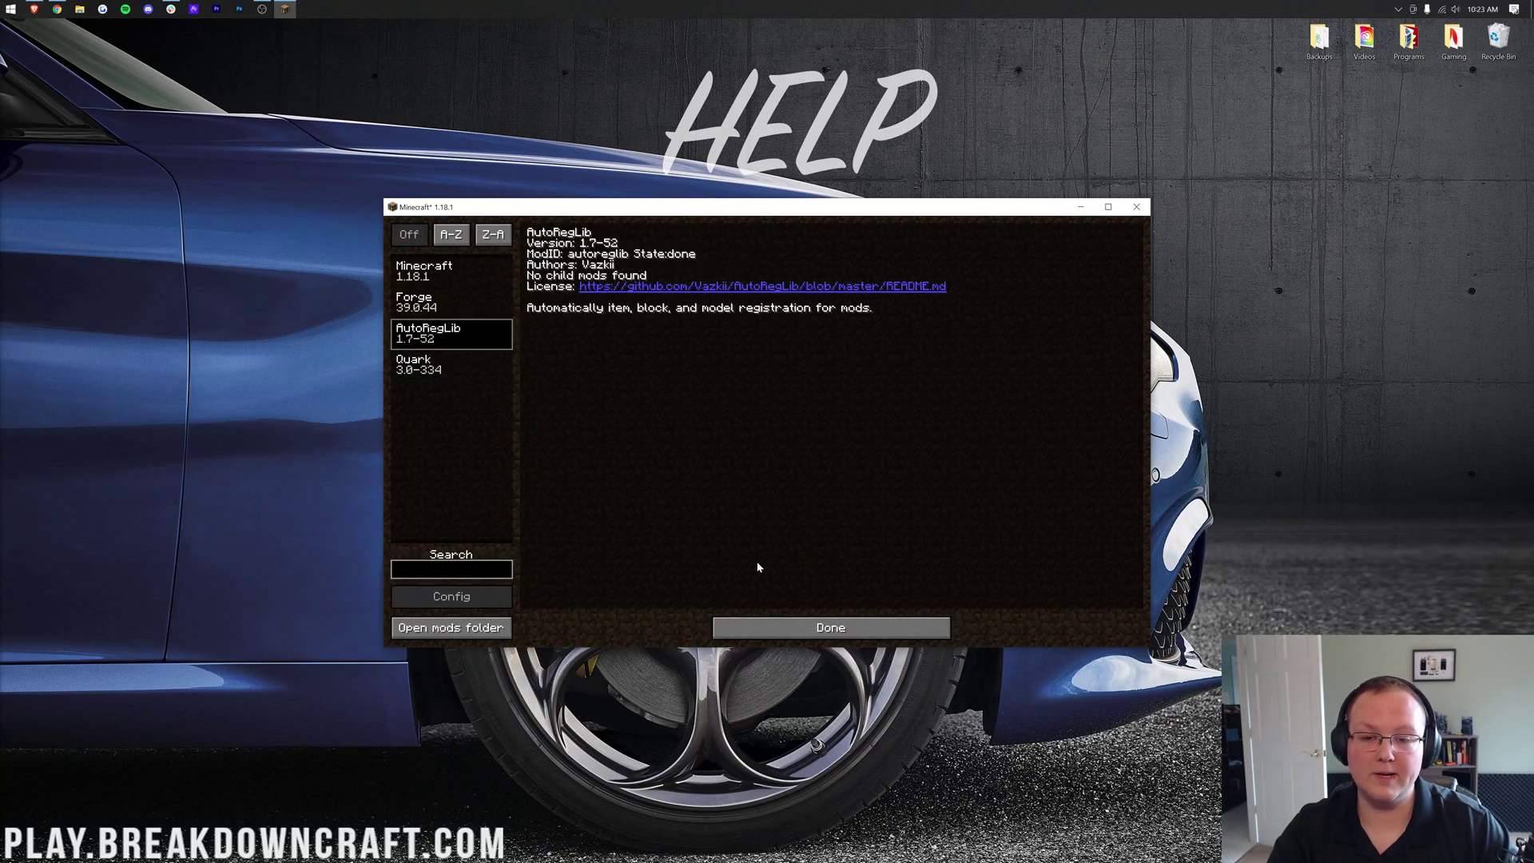
left_click(763, 629)
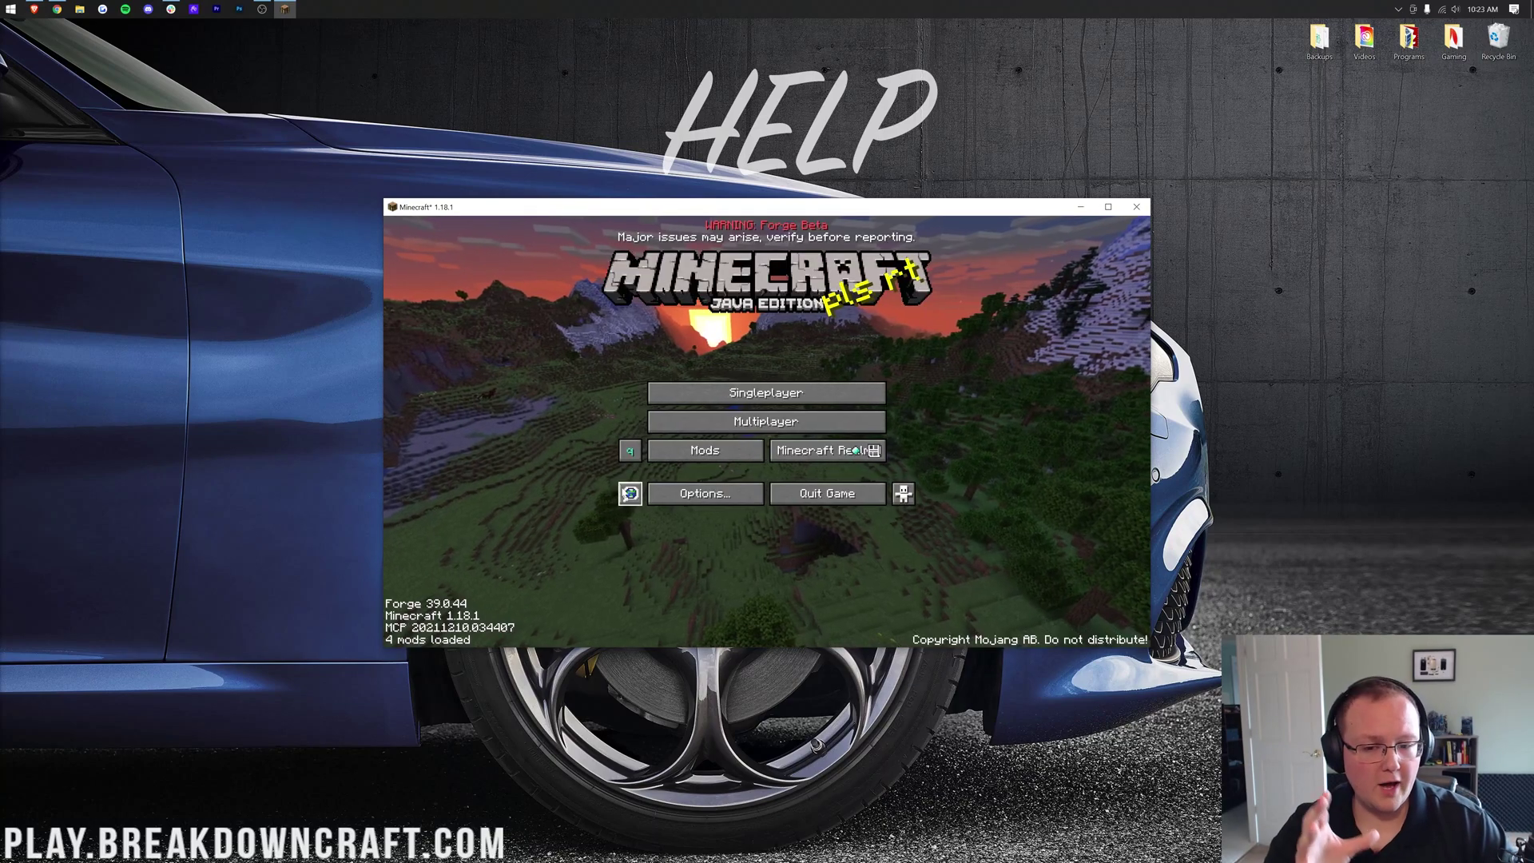
left_click(630, 450)
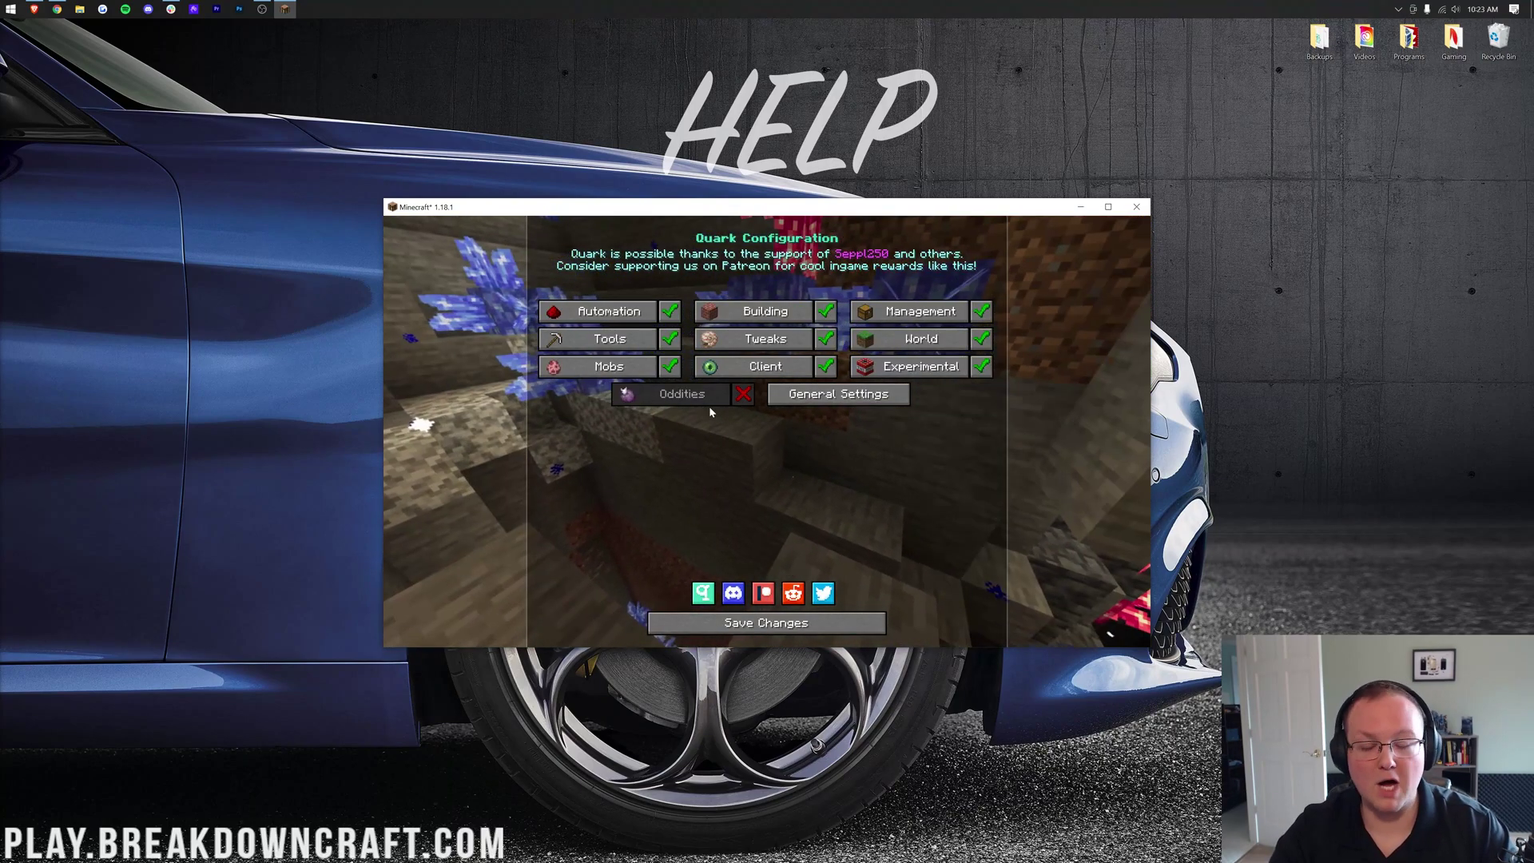
Toggle the Automation category off and back on, then browse the Quark Tools module settings.
left_click(670, 312)
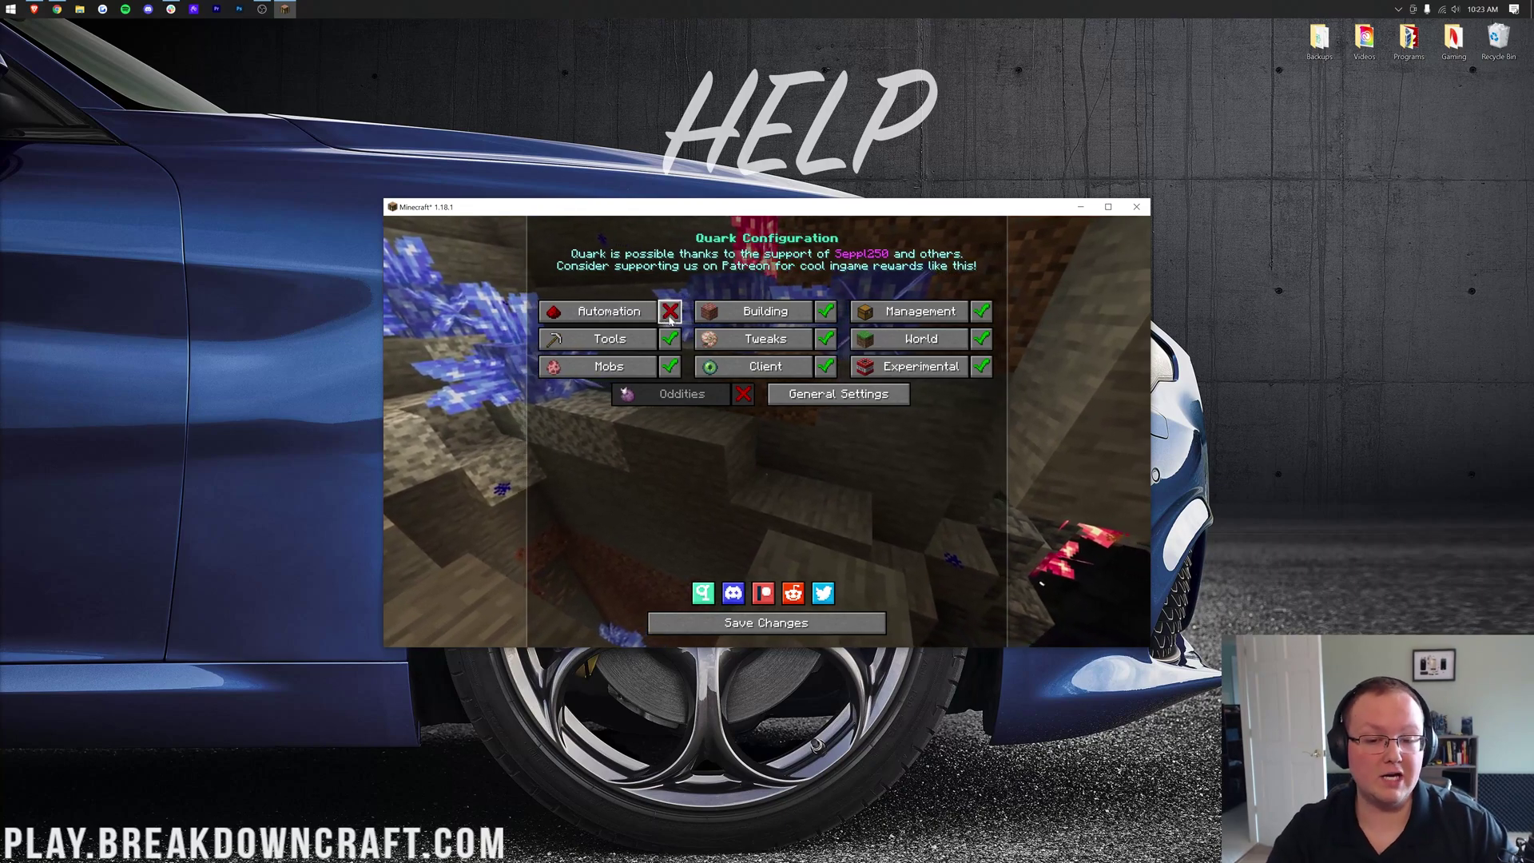
left_click(670, 312)
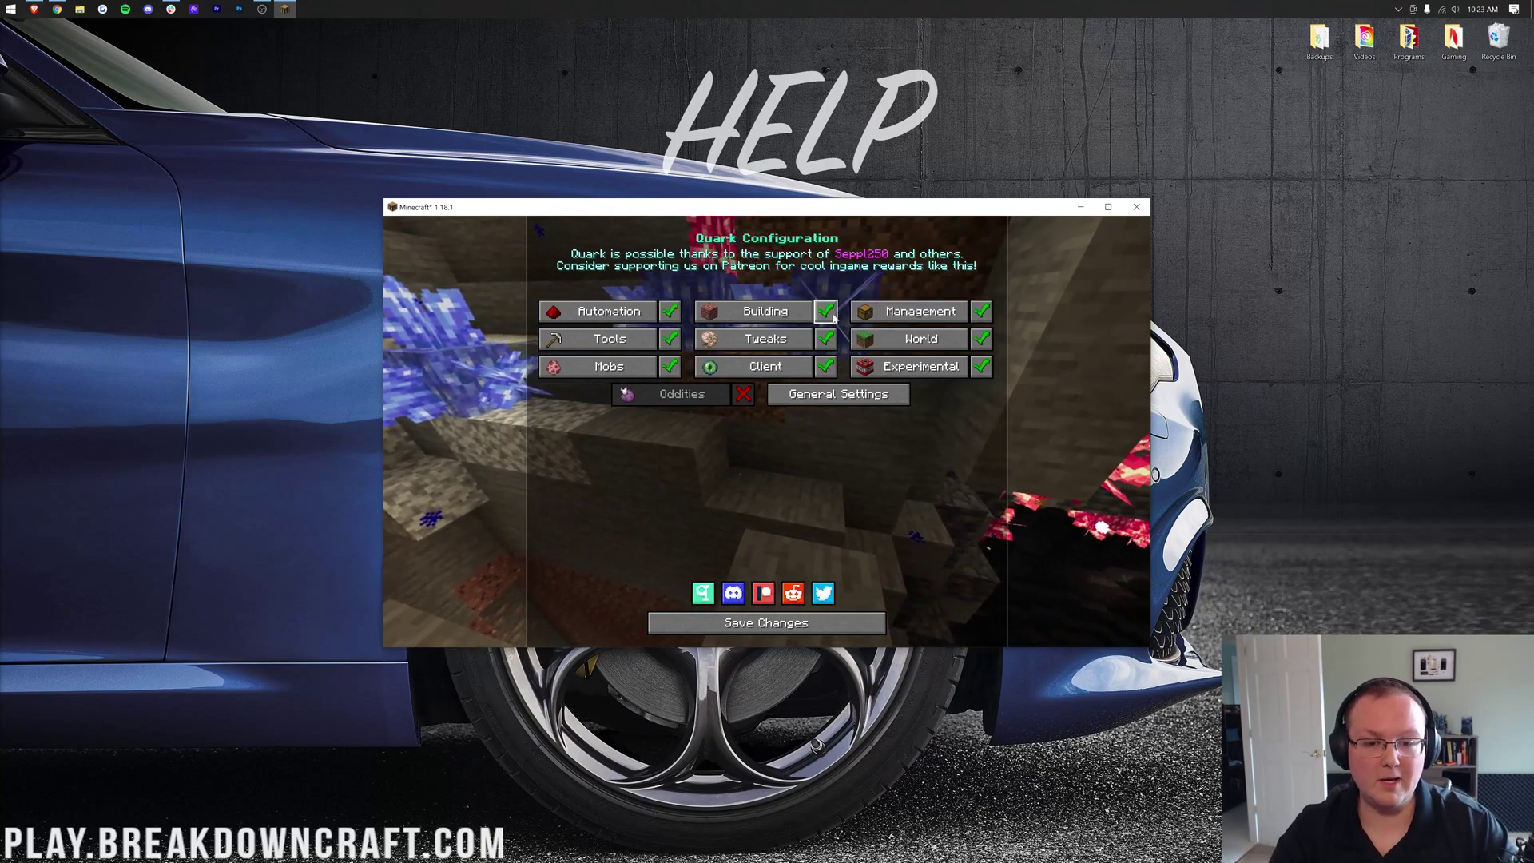
left_click(609, 339)
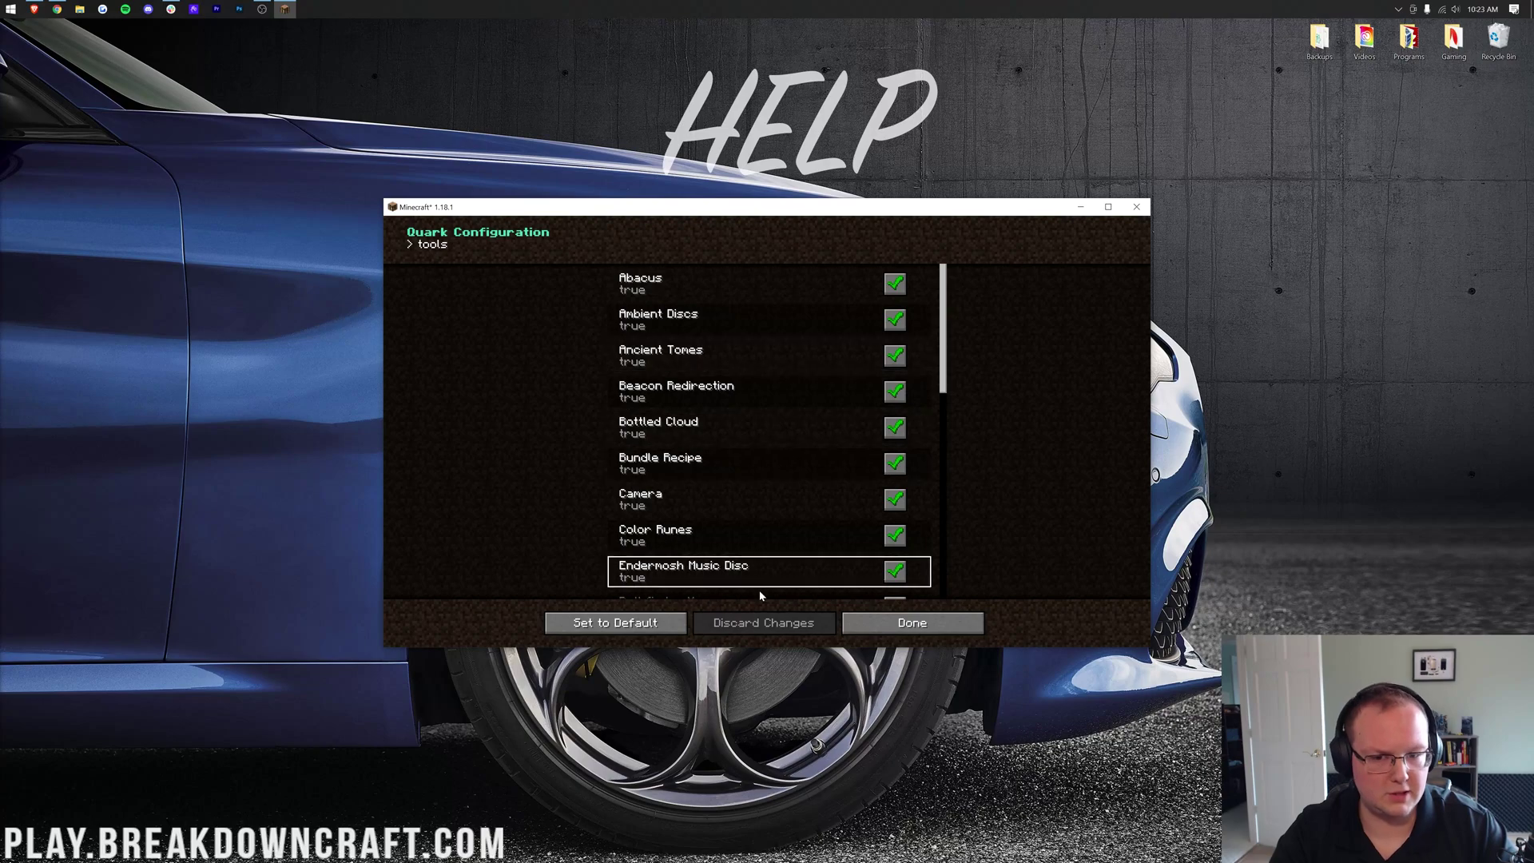
scroll(759, 356, "down", 10)
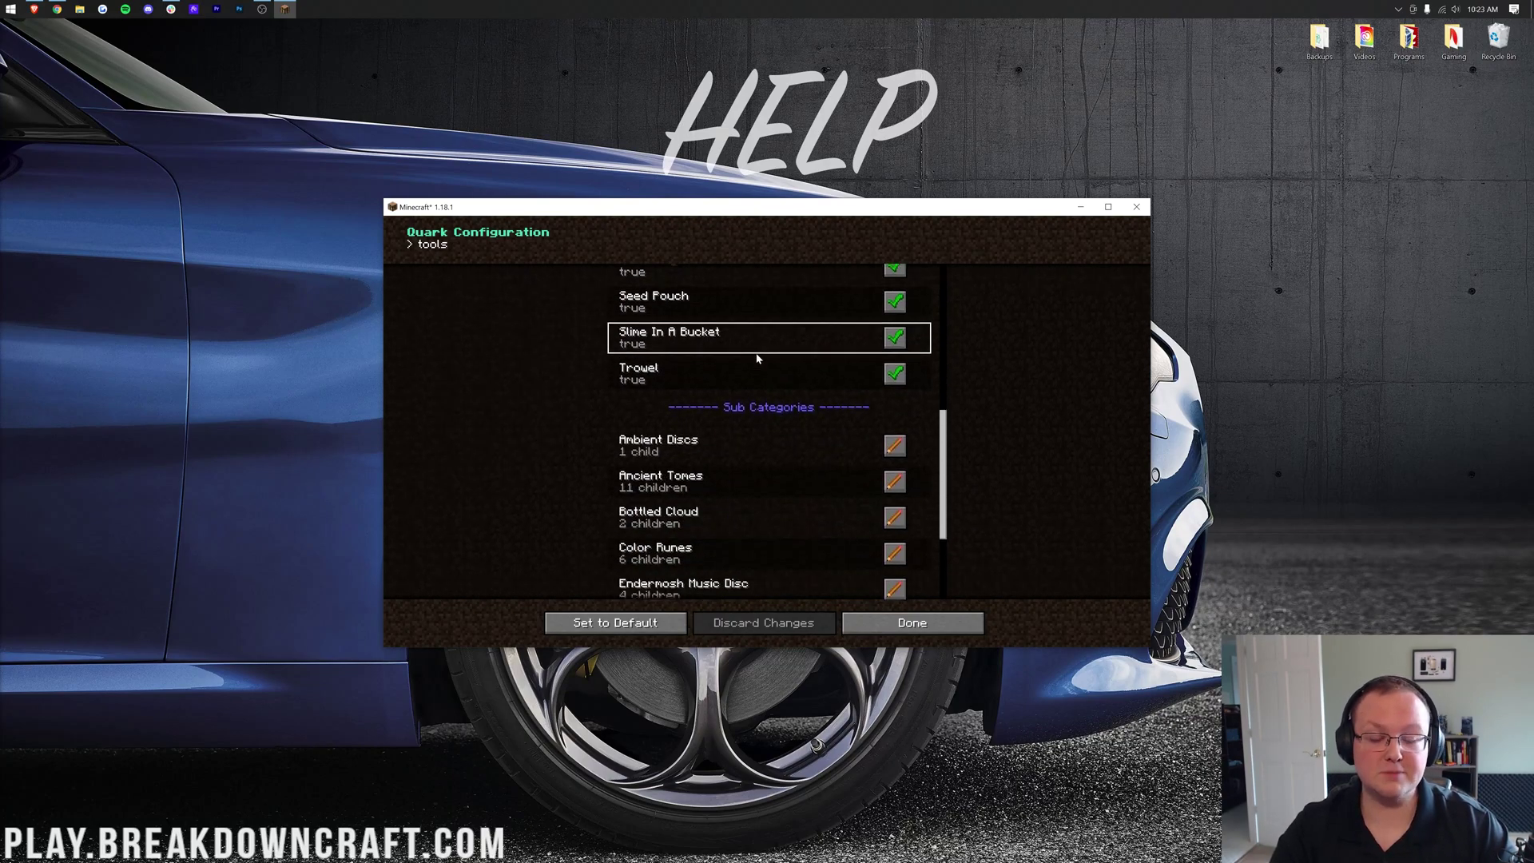
scroll(799, 410, "down", 4)
scroll(798, 478, "up", 14)
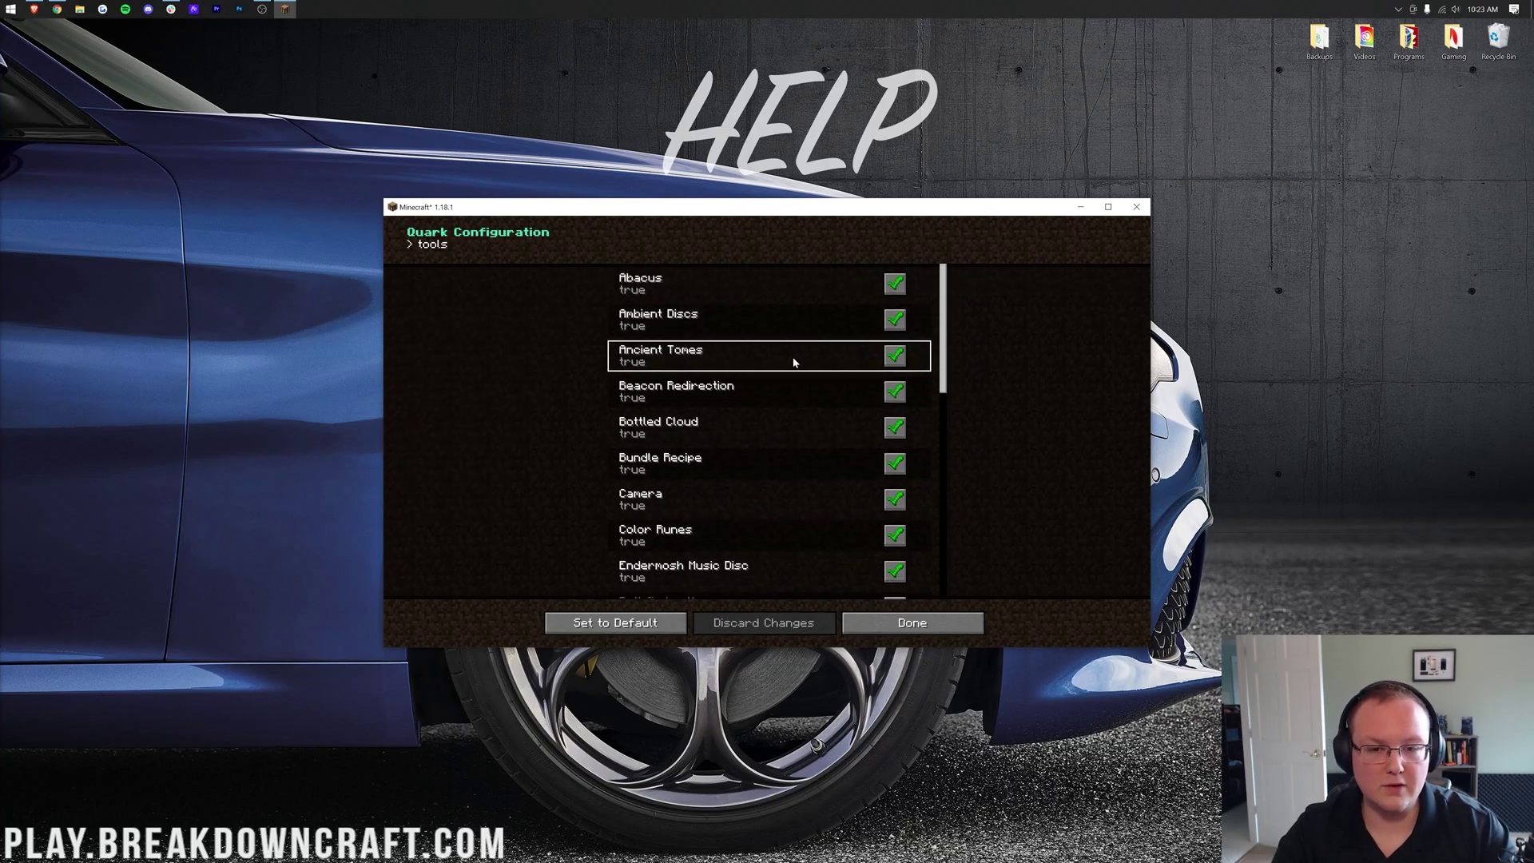
left_click(893, 624)
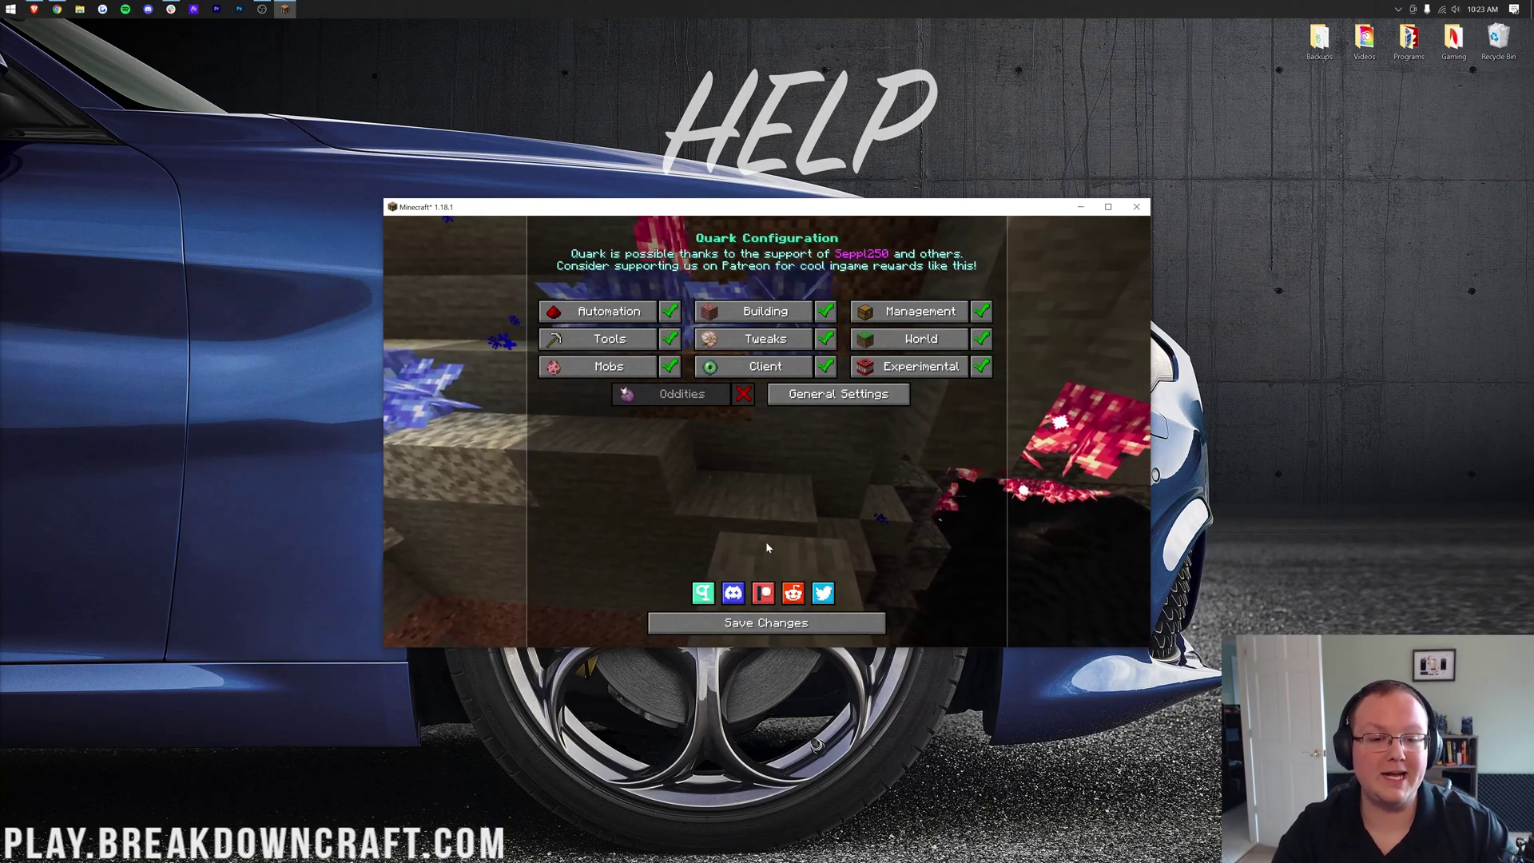
Browse Quark's General Settings and save the configuration with all categories enabled.
mouse_move(673, 406)
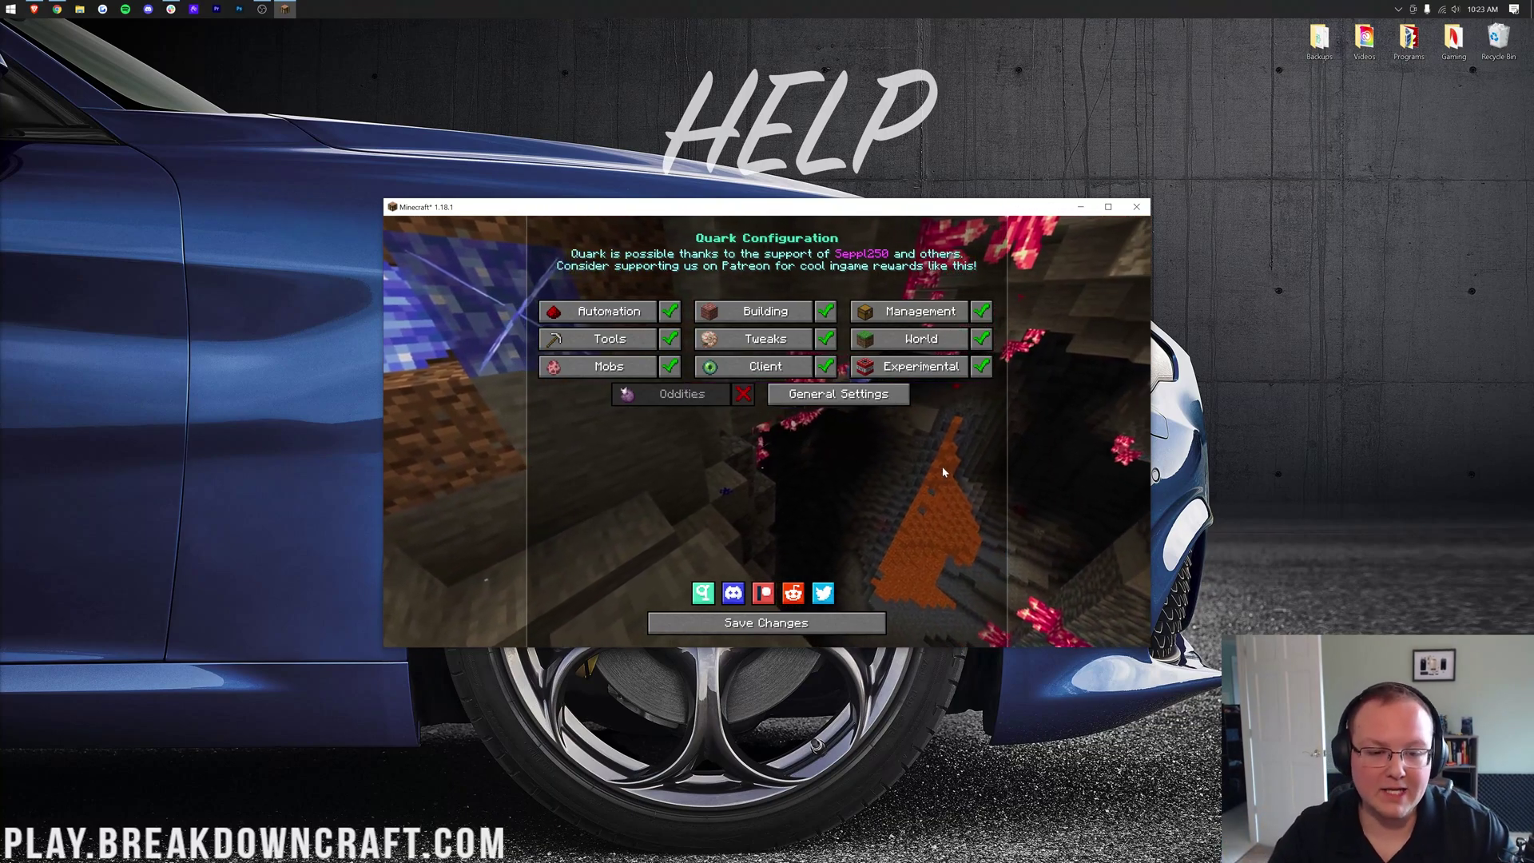
left_click(839, 394)
scroll(828, 352, "down", 5)
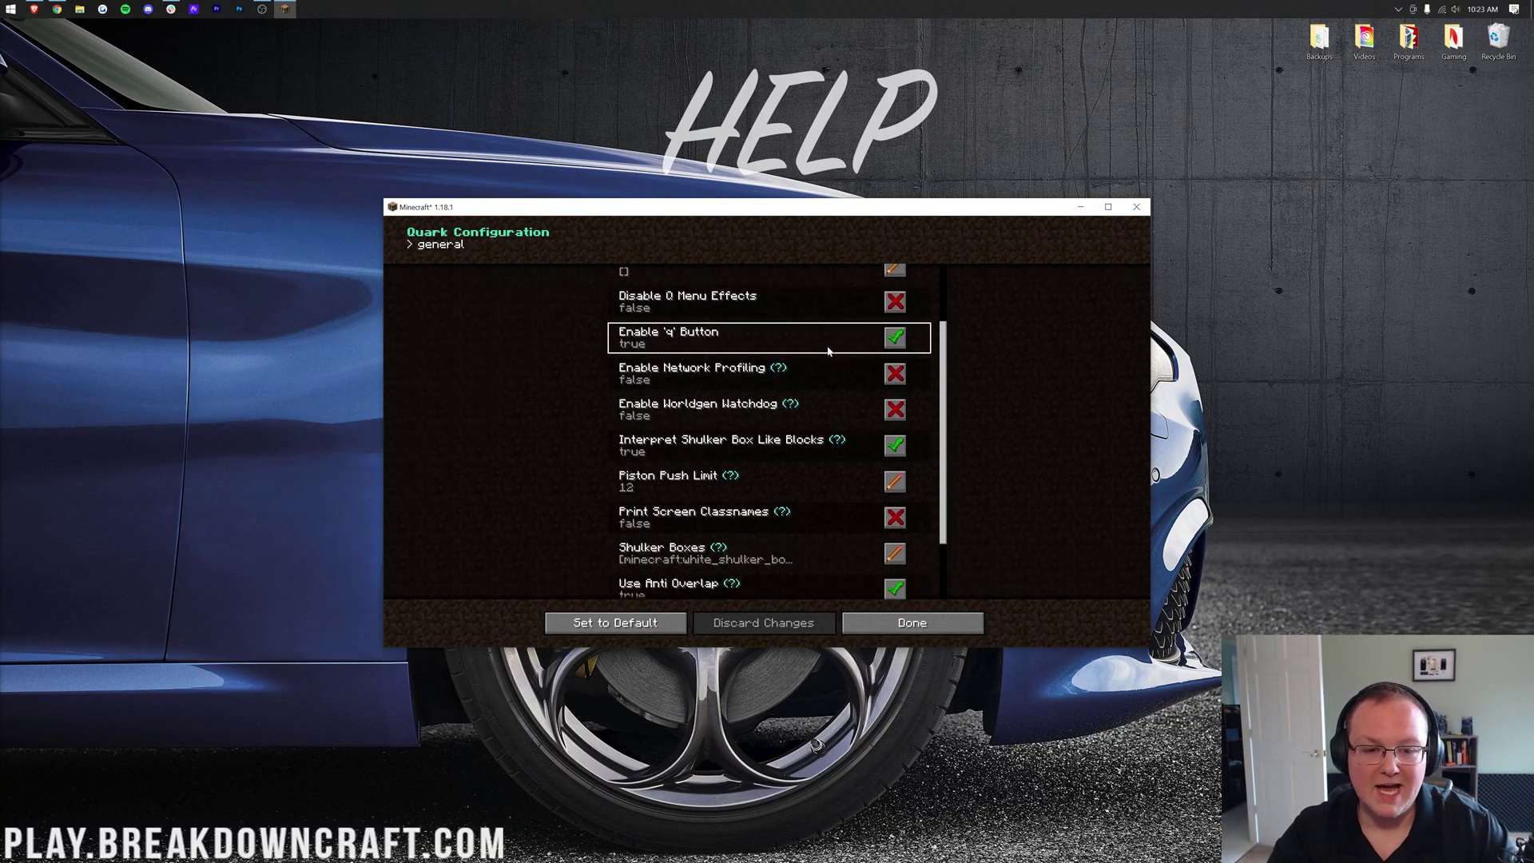
scroll(828, 351, "down", 4)
scroll(828, 370, "up", 5)
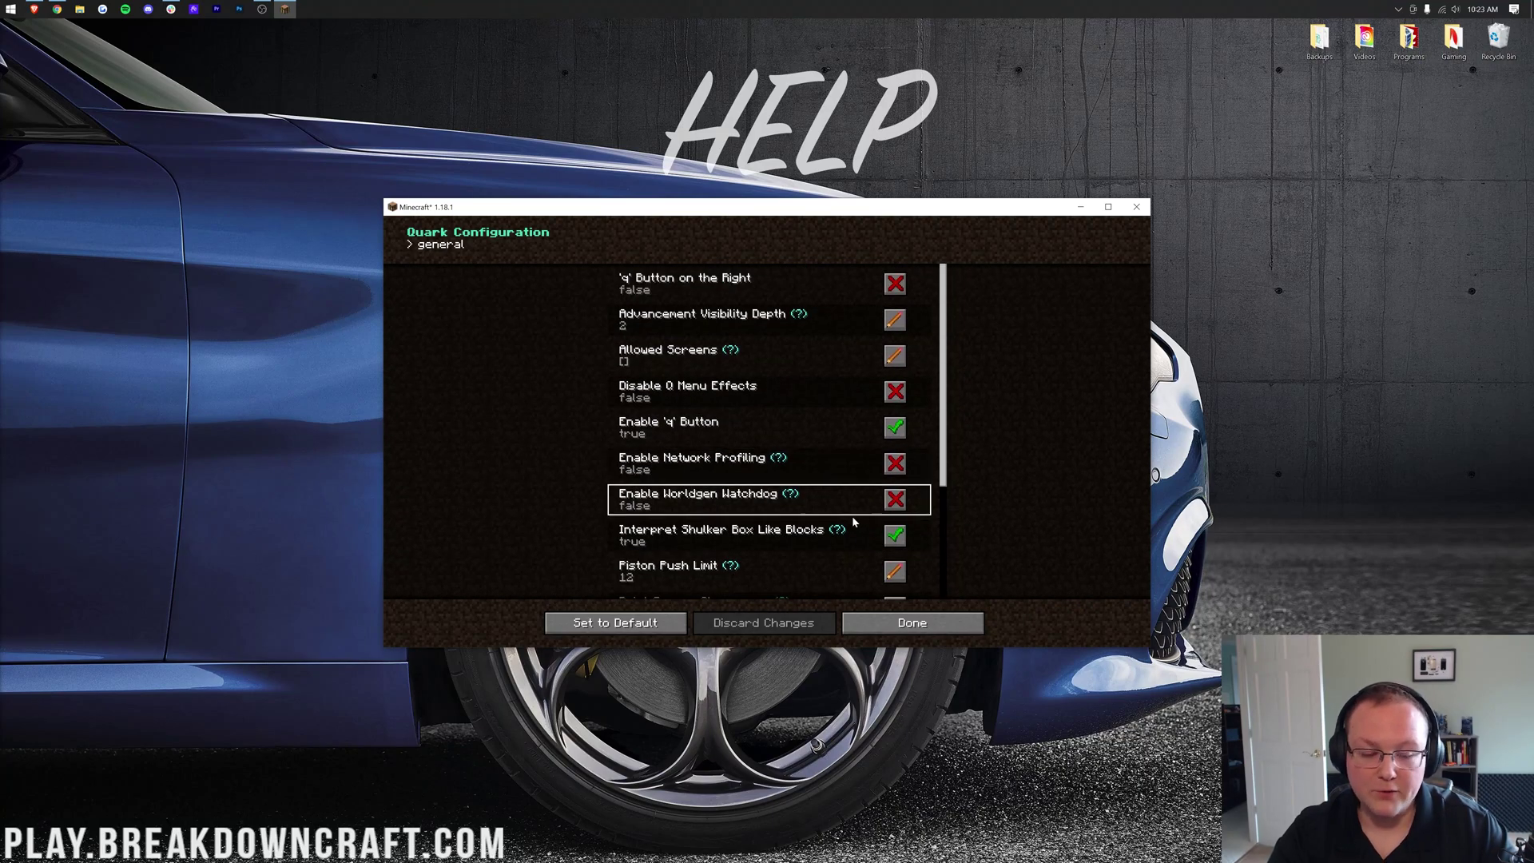
left_click(900, 623)
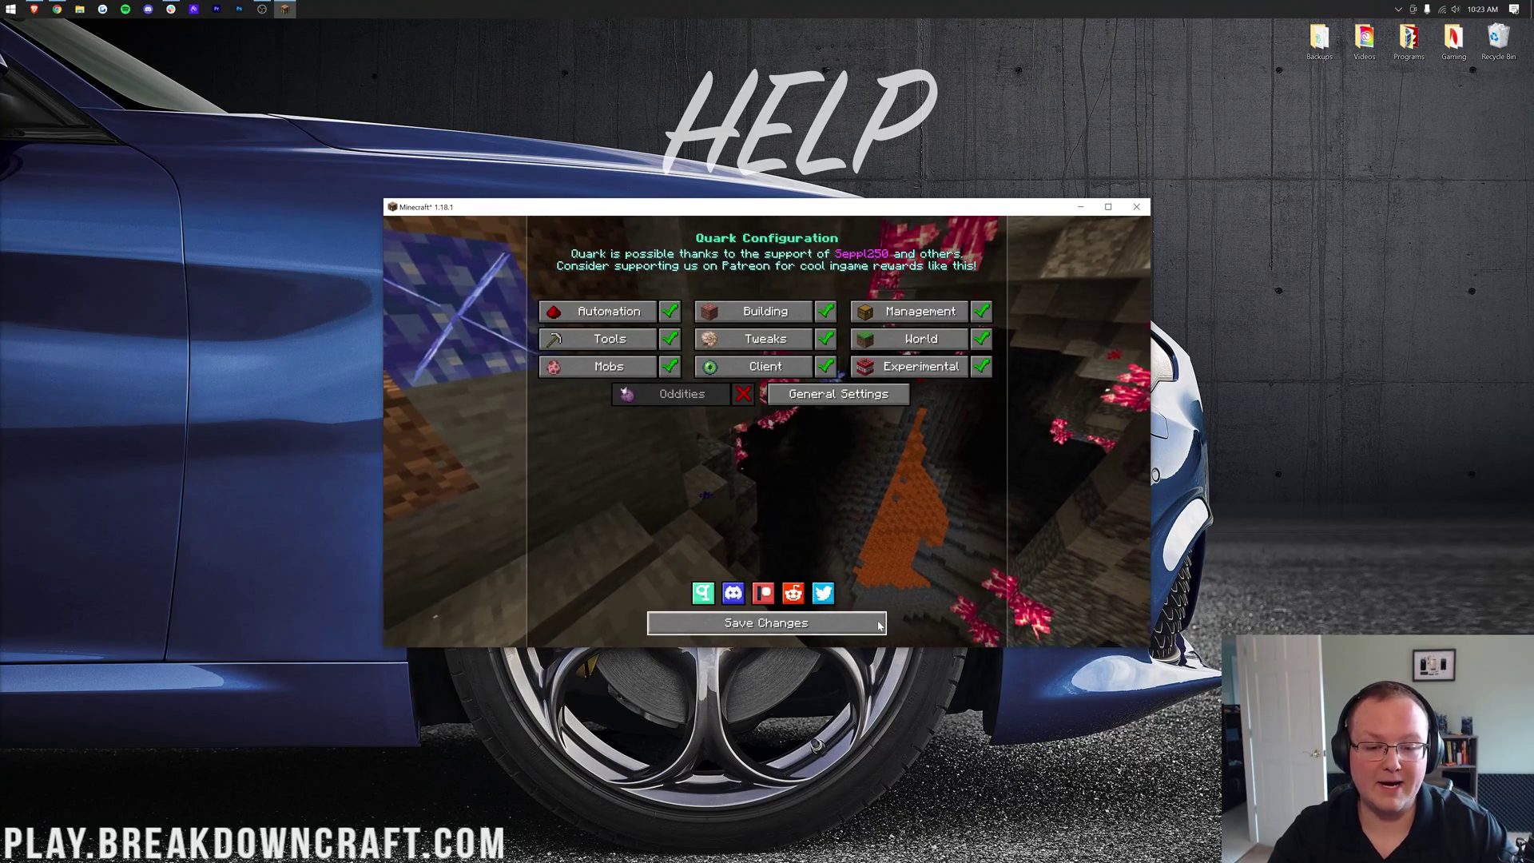
left_click(859, 622)
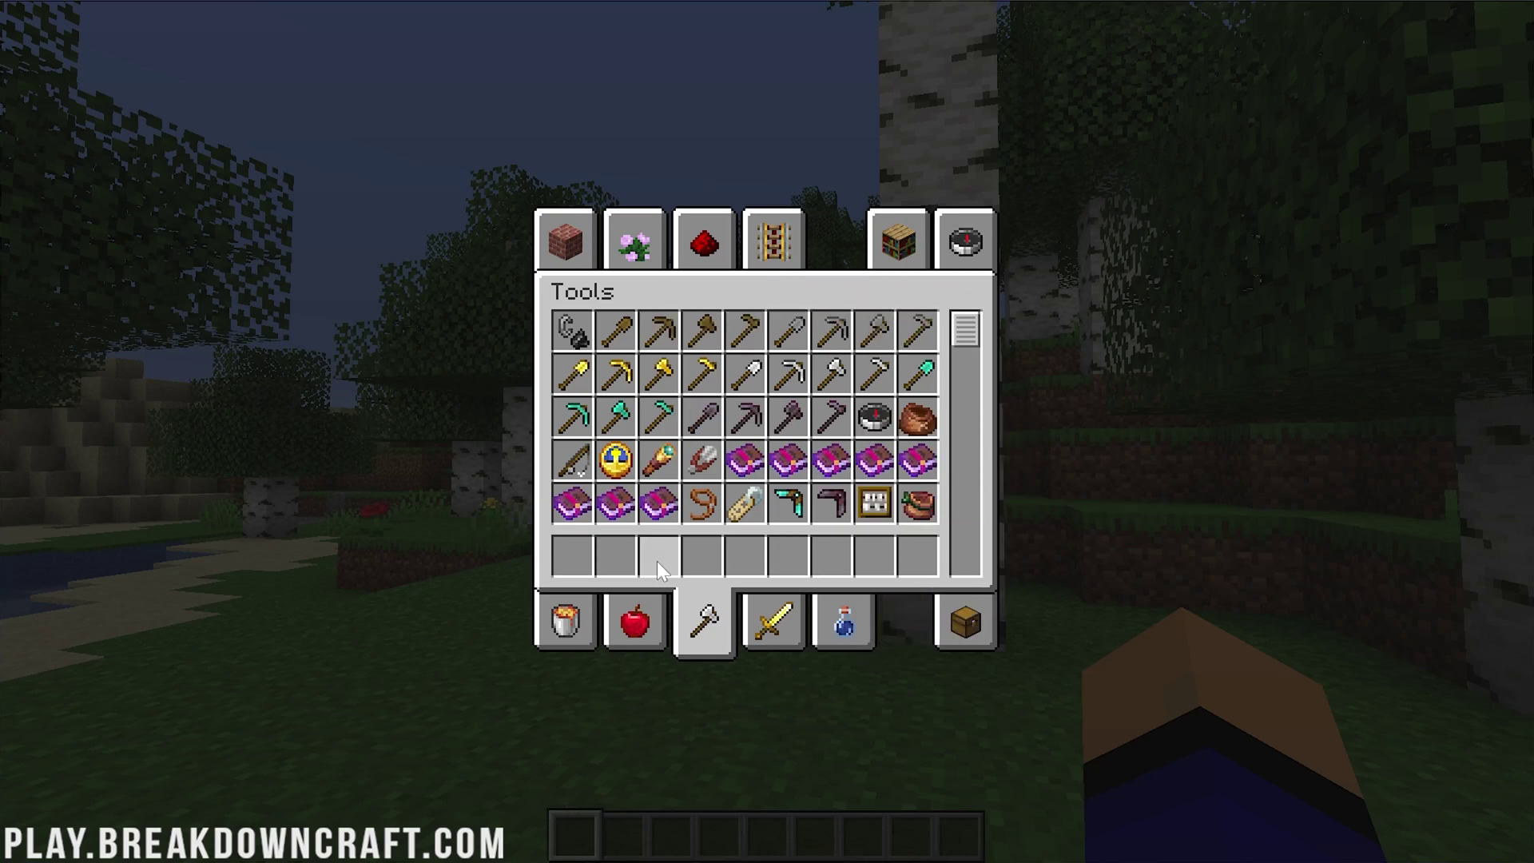
Browse the Building Blocks and Redstone tabs and put the Nether Brick Trapped Chest on the hotbar.
scroll(759, 448, "down", 1)
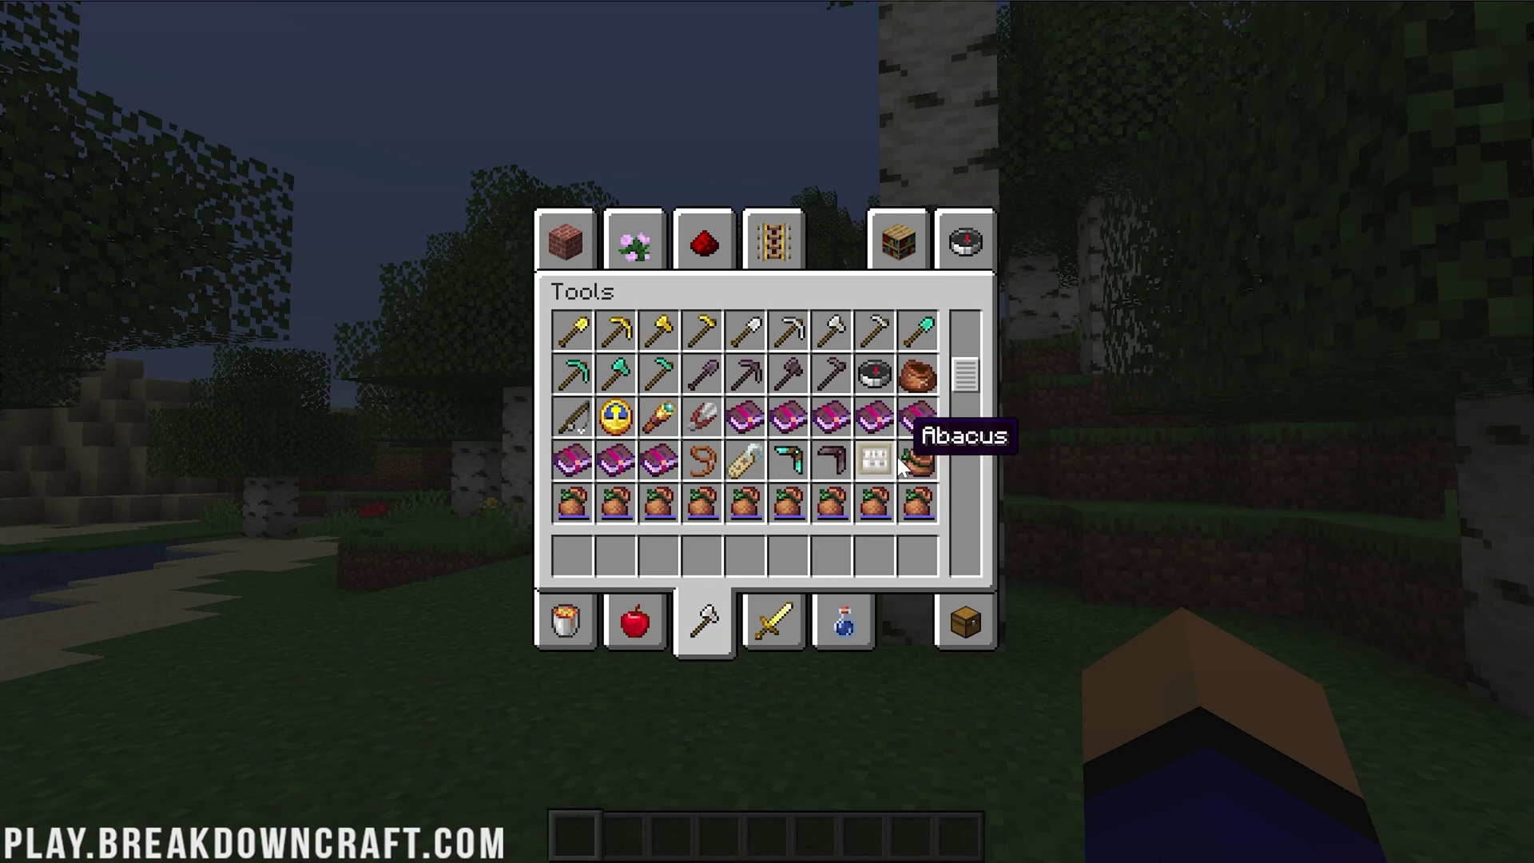
scroll(895, 464, "down", 1)
scroll(883, 470, "down", 5)
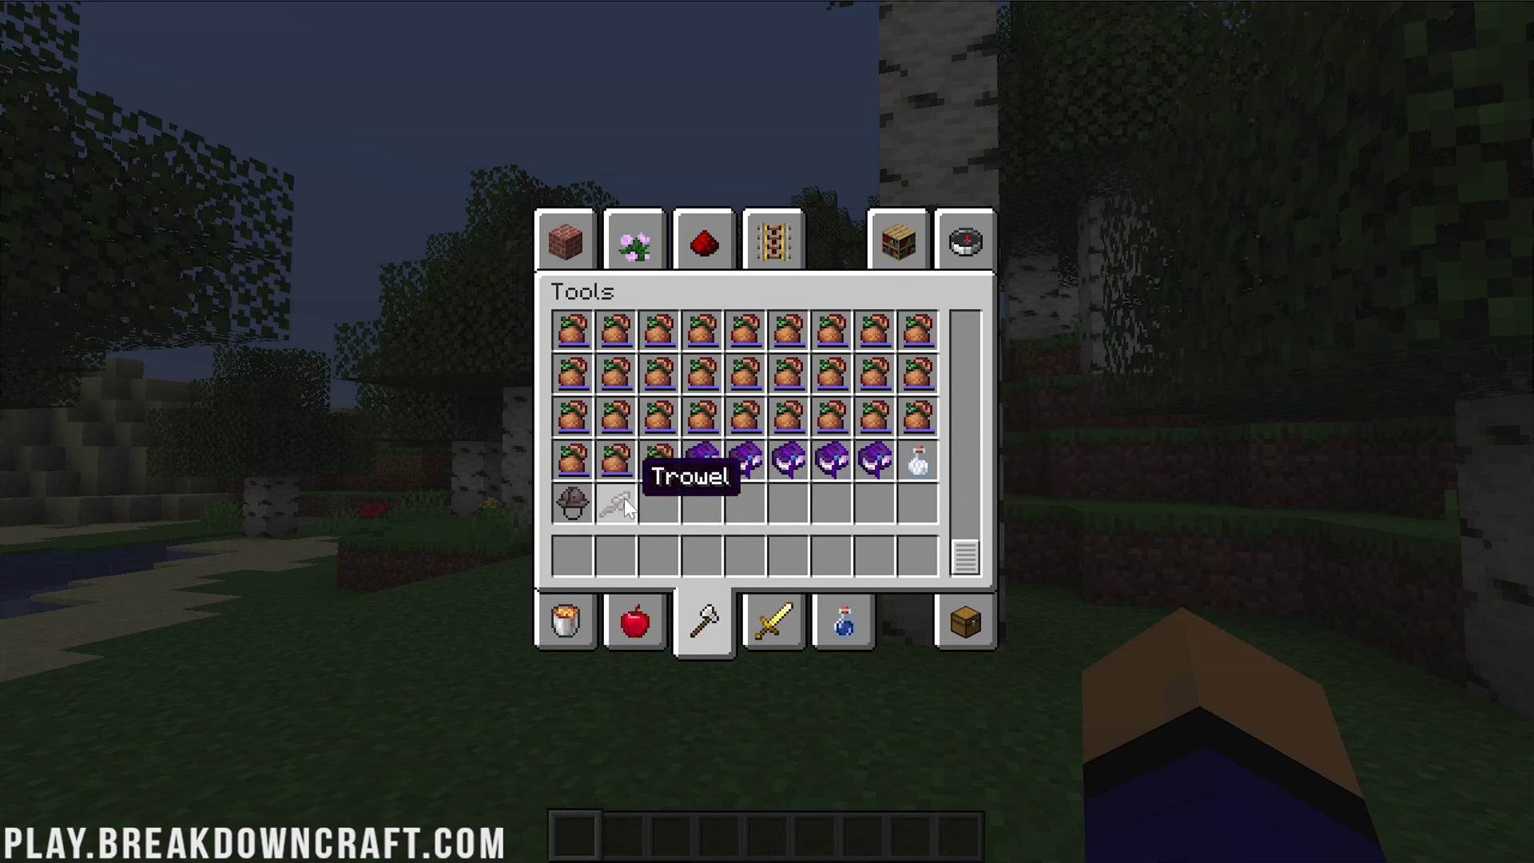
left_click(566, 240)
scroll(751, 448, "down", 12)
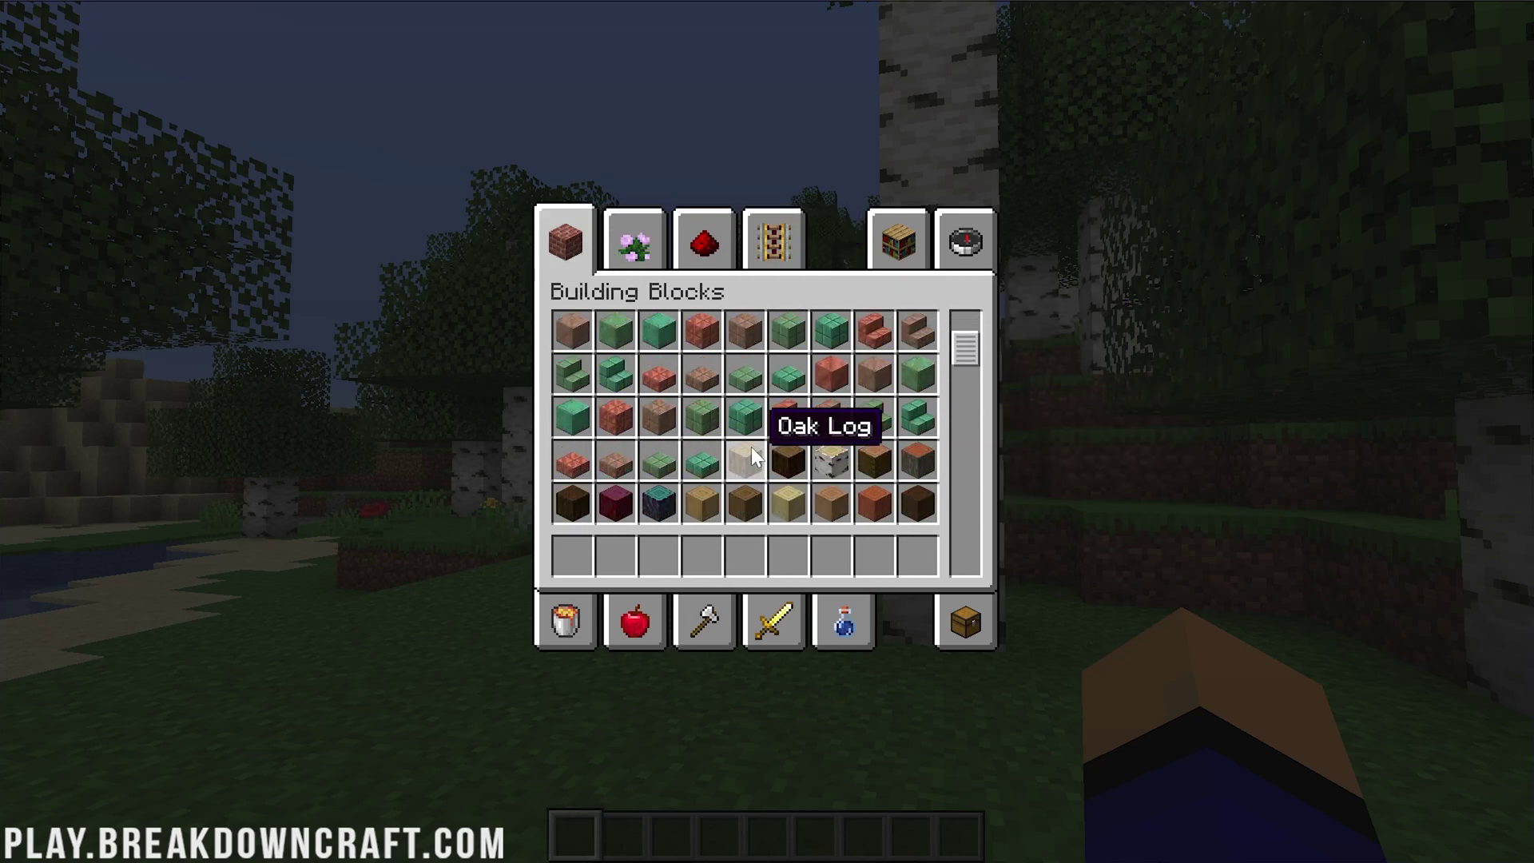
scroll(751, 448, "down", 20)
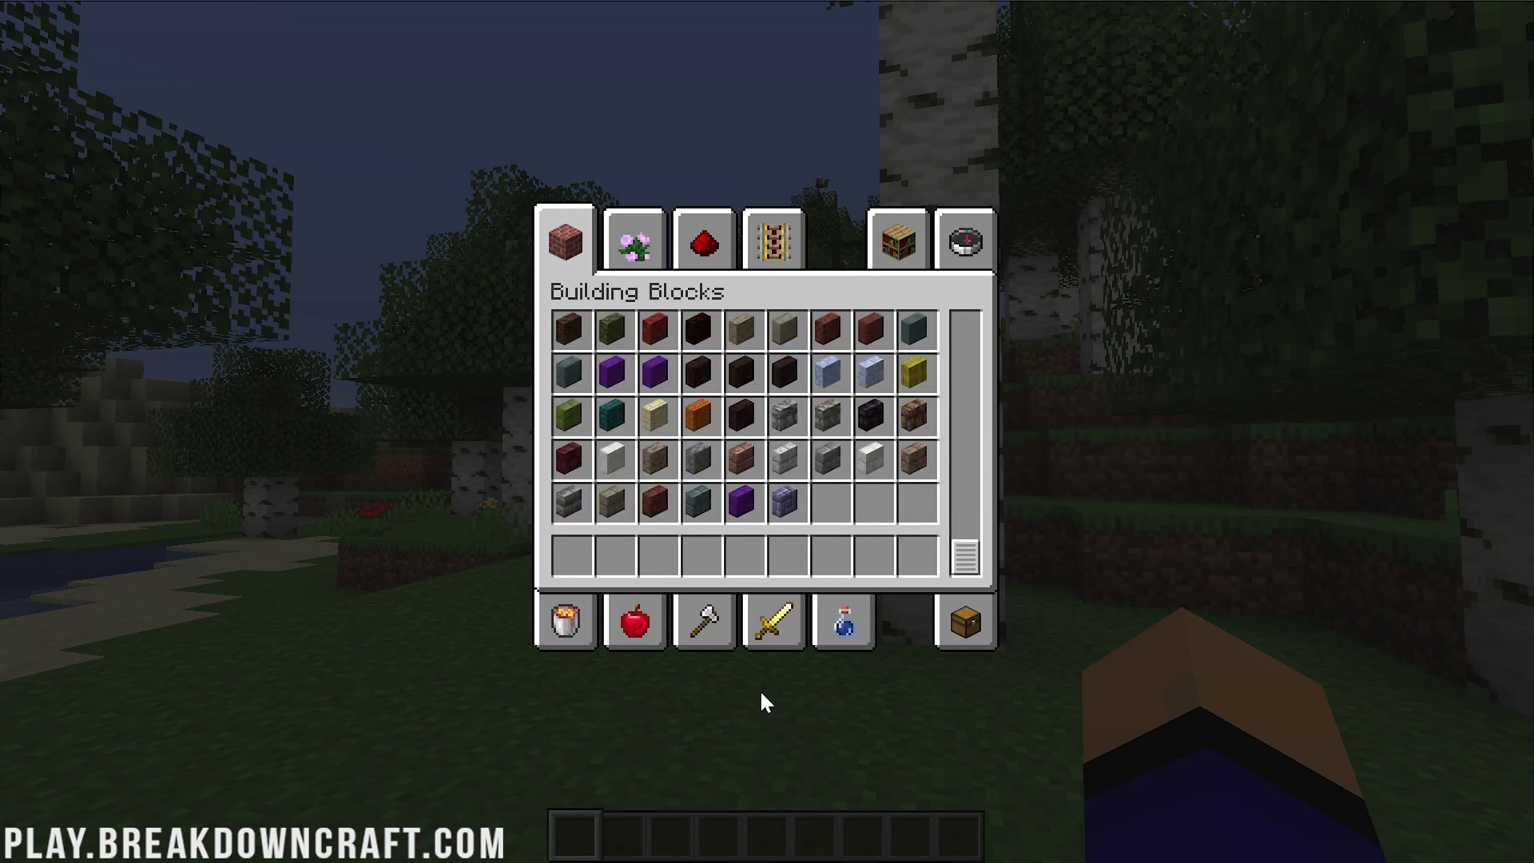
left_click(715, 256)
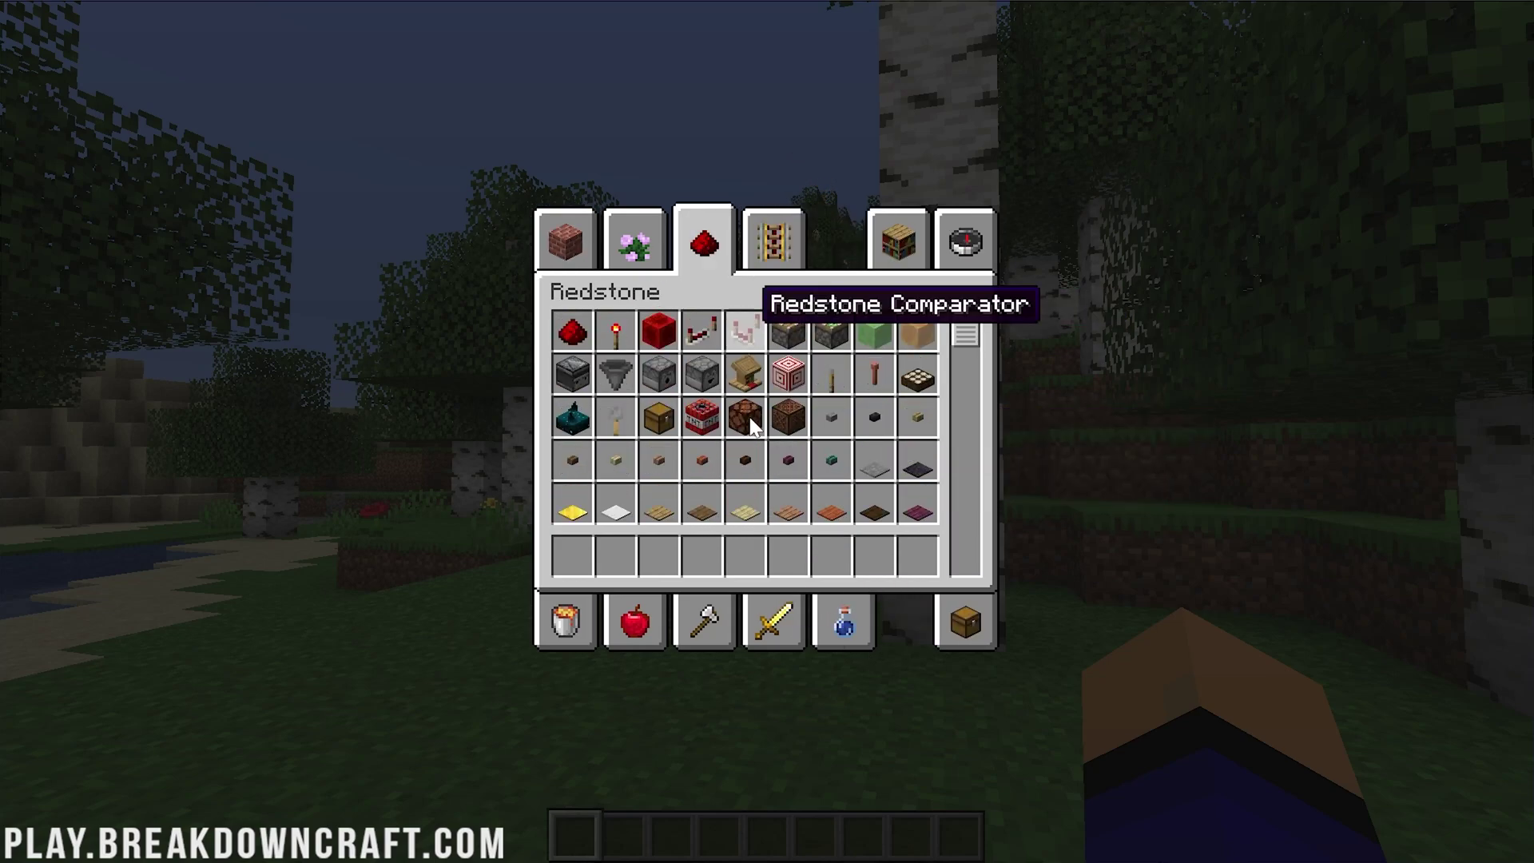
scroll(752, 428, "down", 10)
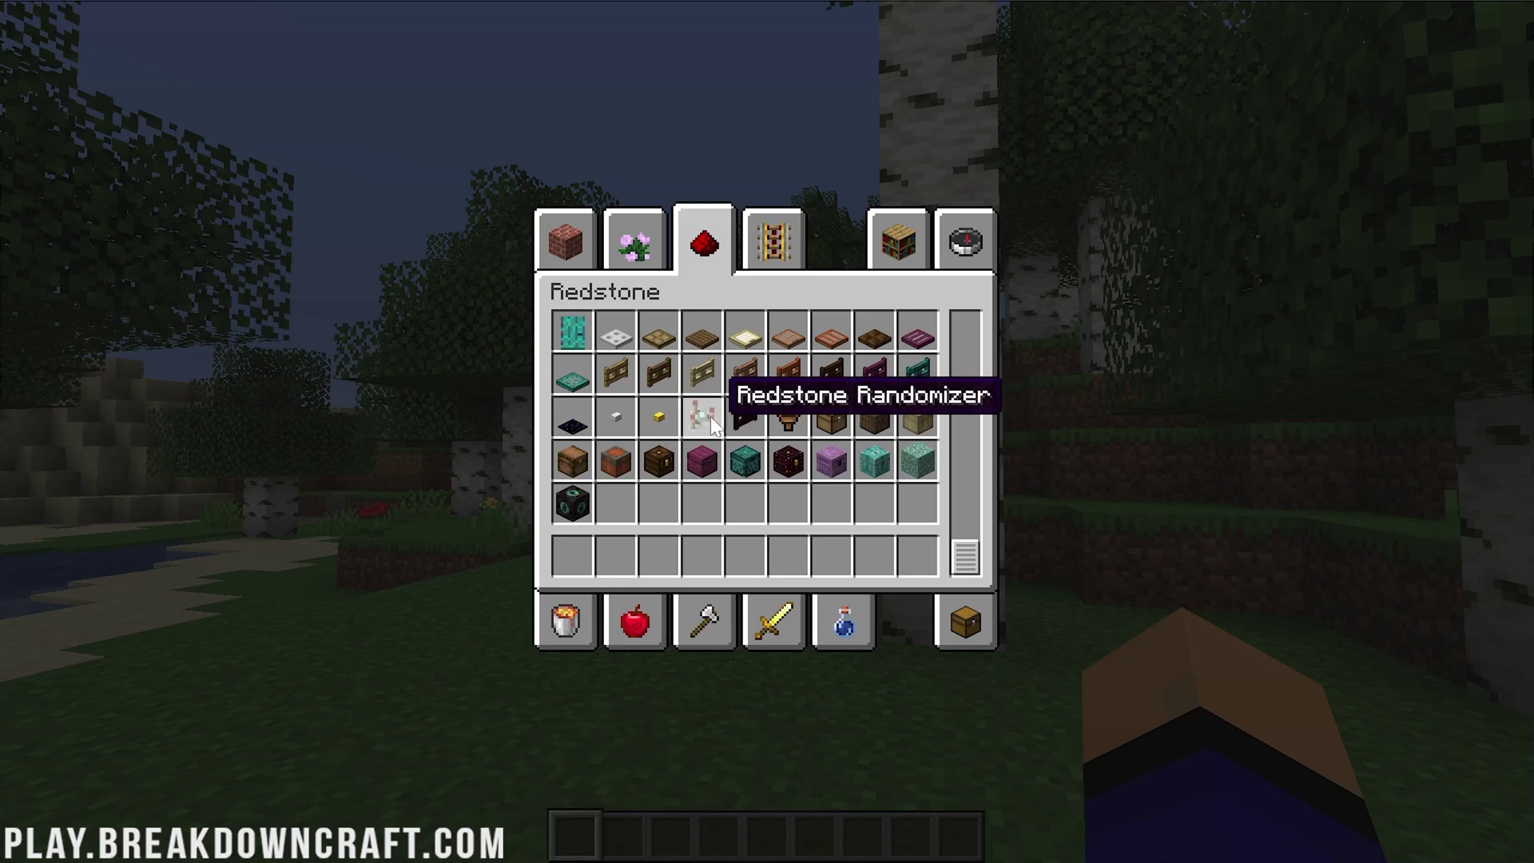
left_click(812, 462)
left_click(788, 555)
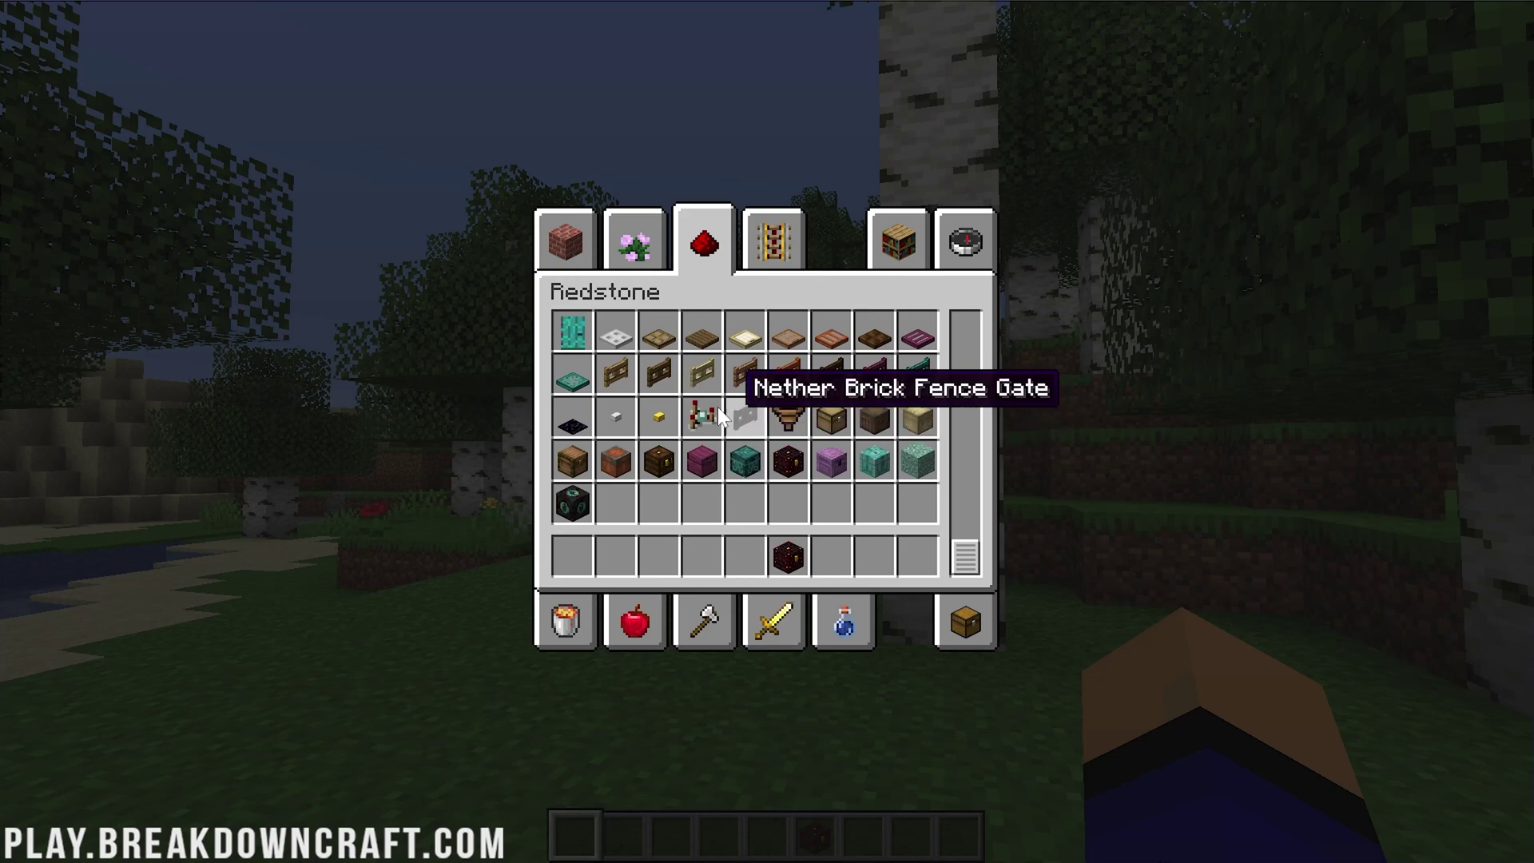
Add Quark's Ender Watcher and Chute to the hotbar.
left_click(592, 500)
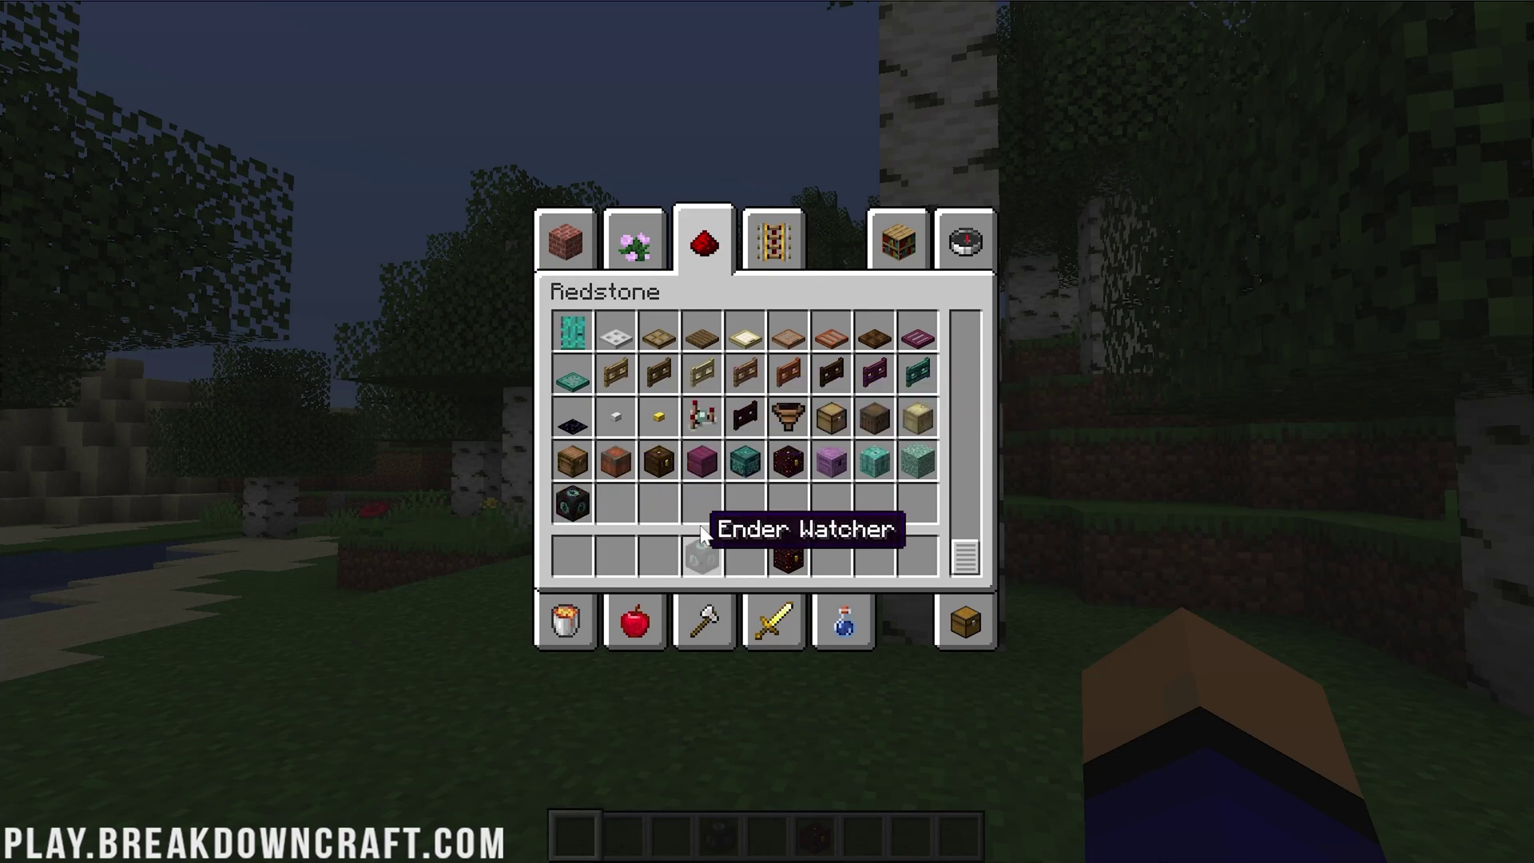
left_click(701, 554)
left_click(789, 416)
left_click(831, 555)
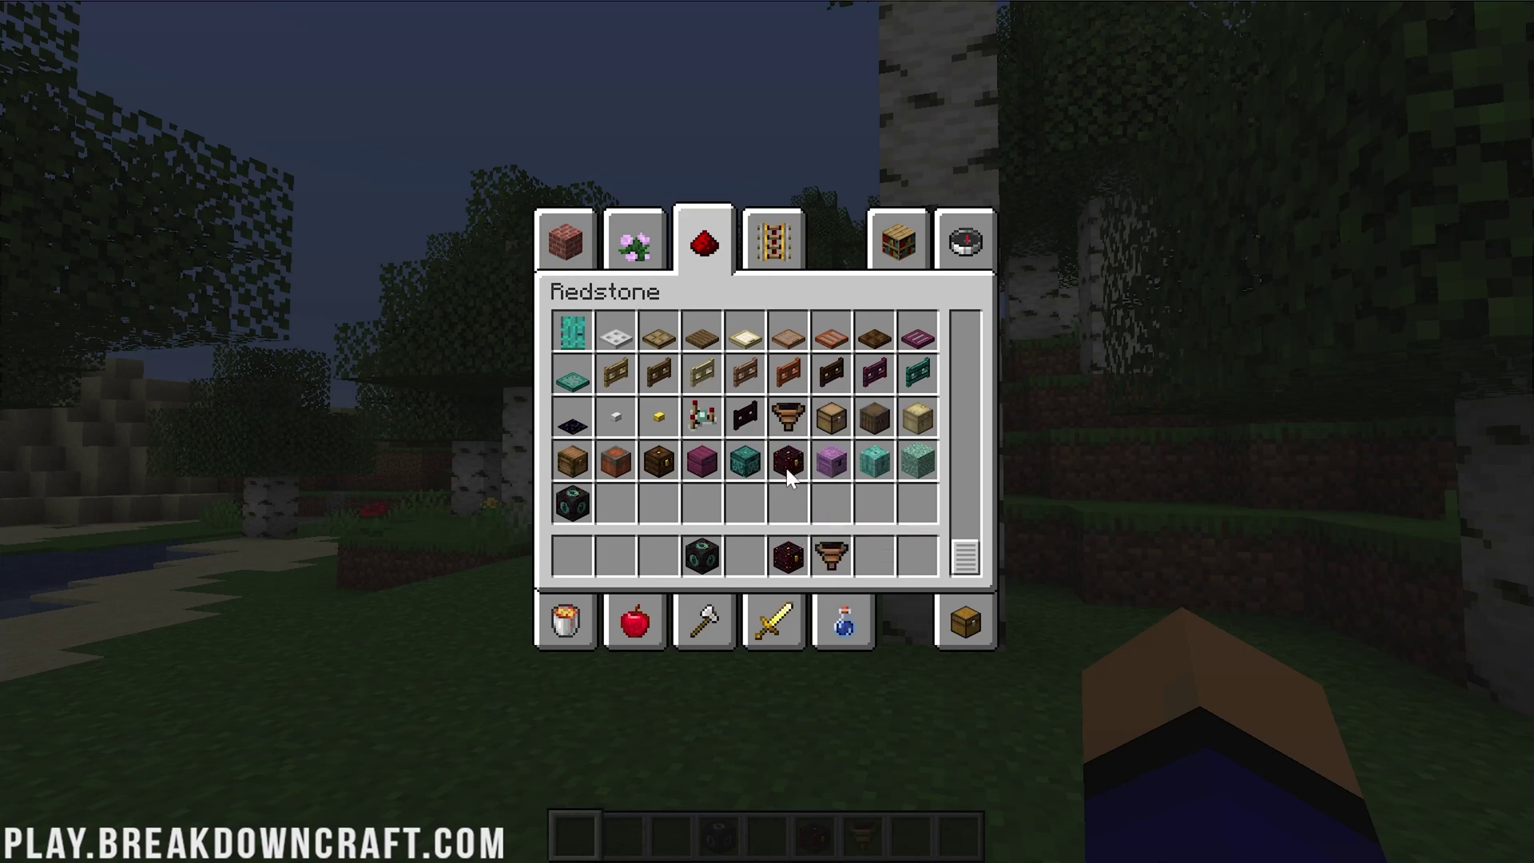
From the Miscellaneous tab, add the Forgotten and Wraith spawn eggs to the hotbar.
left_click(763, 258)
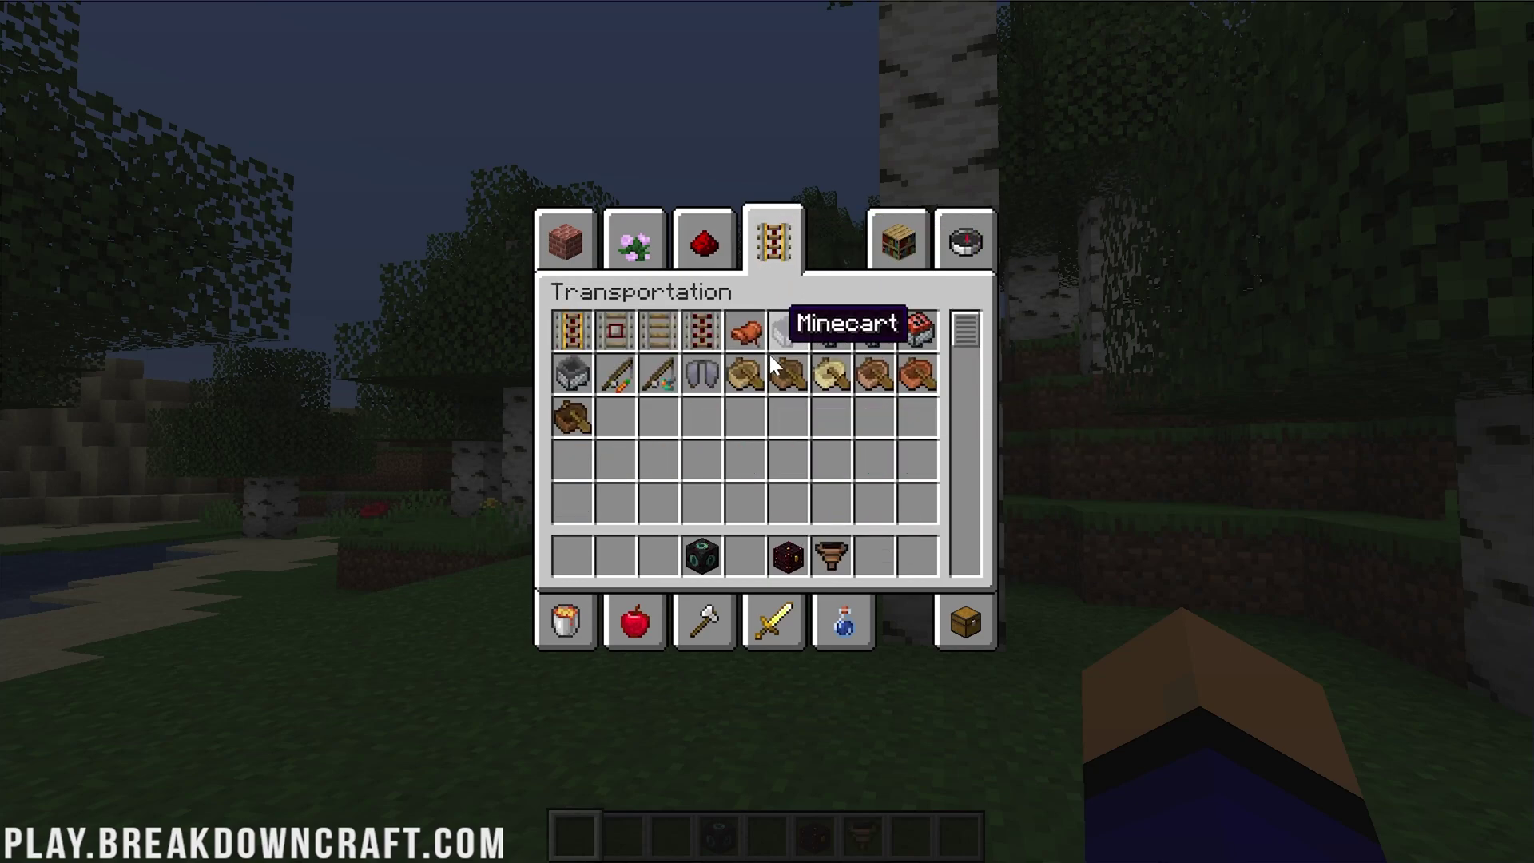
left_click(547, 646)
scroll(854, 391, "down", 15)
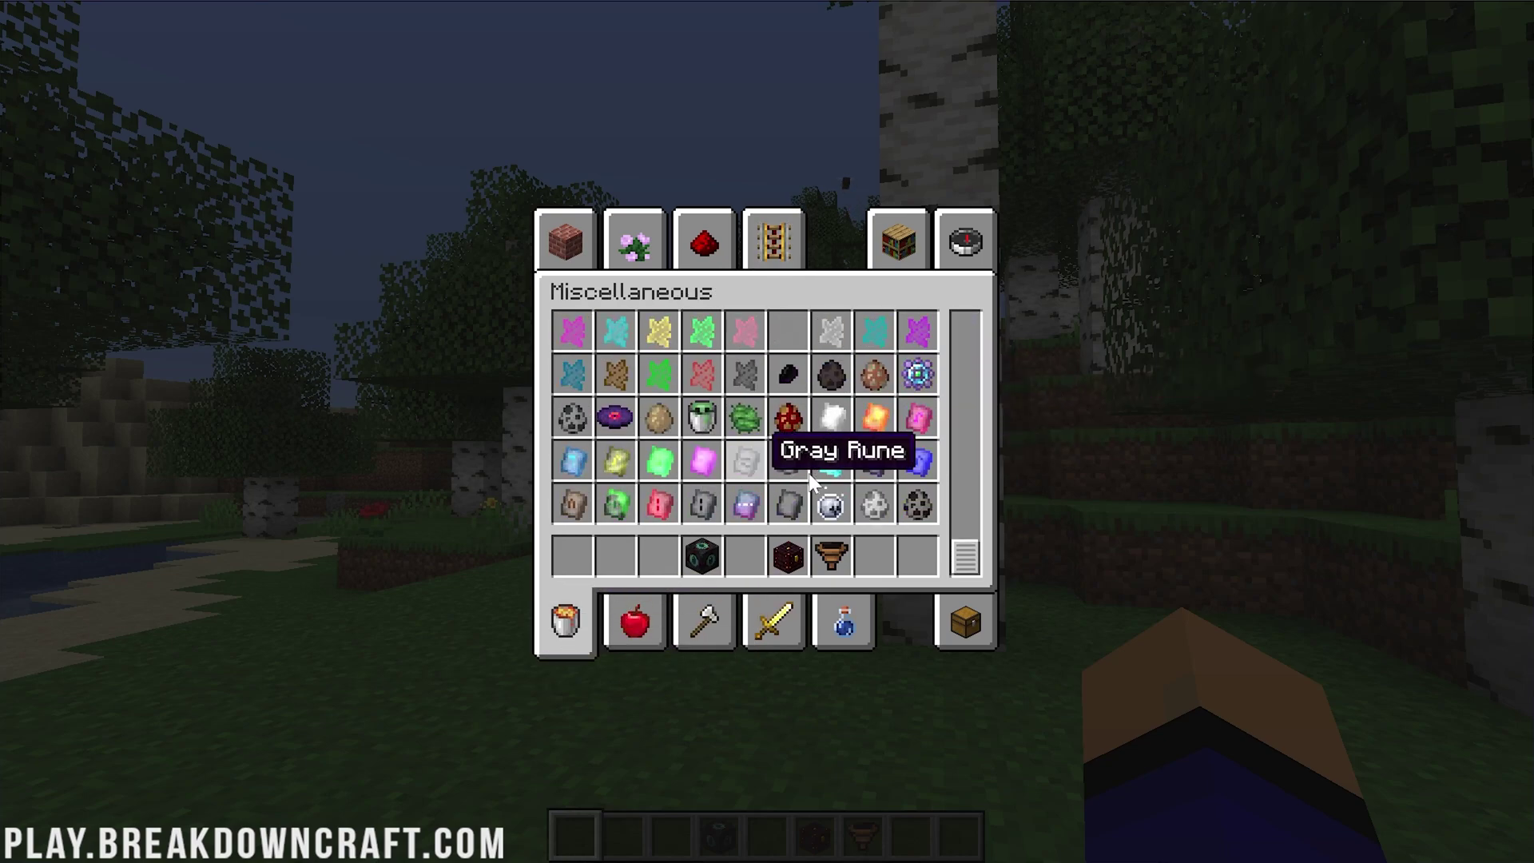
left_click(917, 510)
left_click(919, 557)
left_click(874, 505)
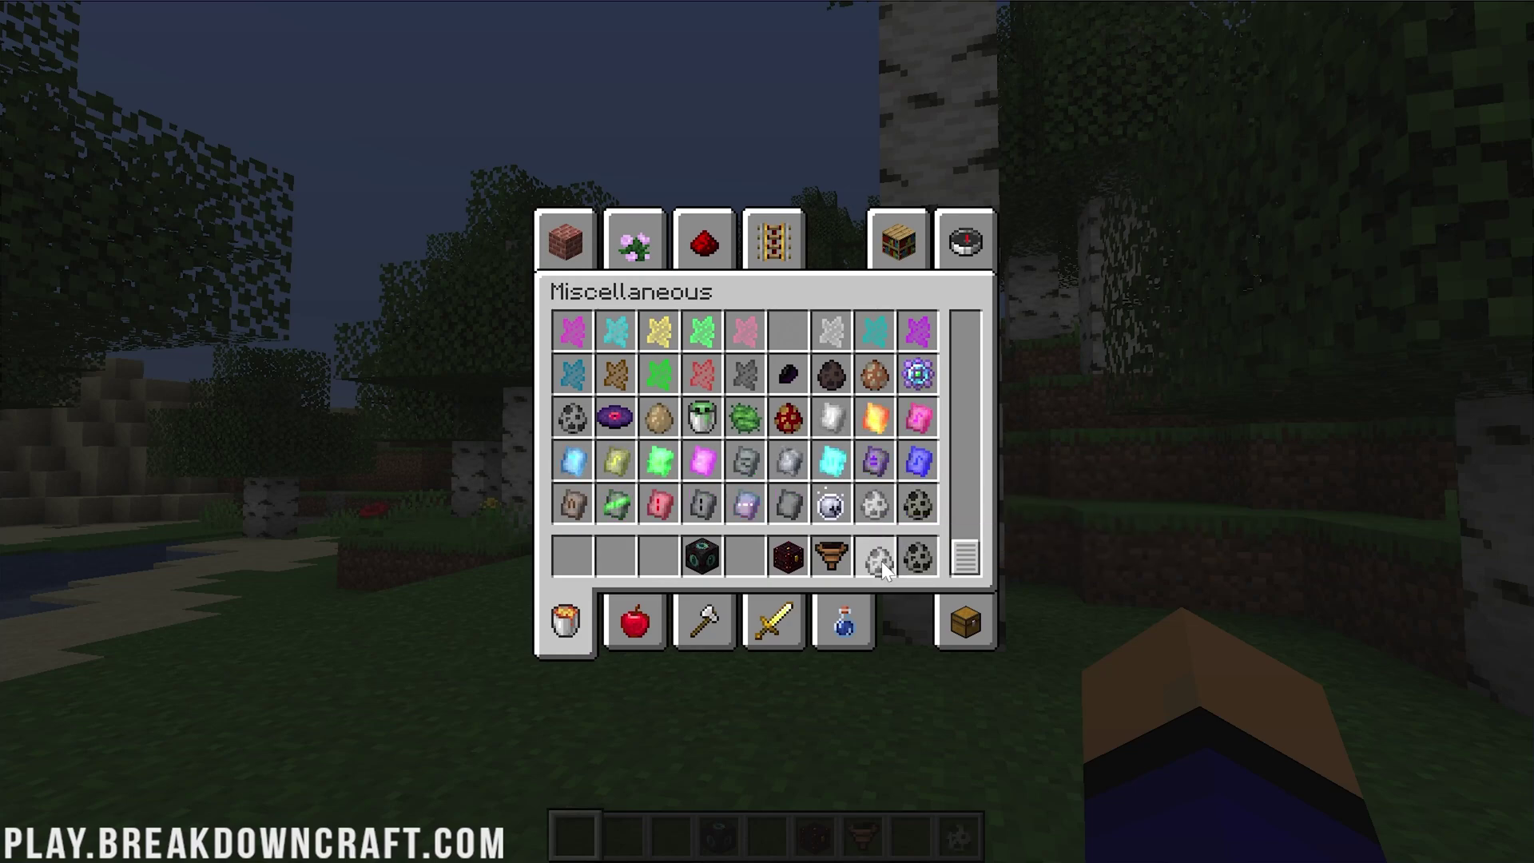
left_click(876, 557)
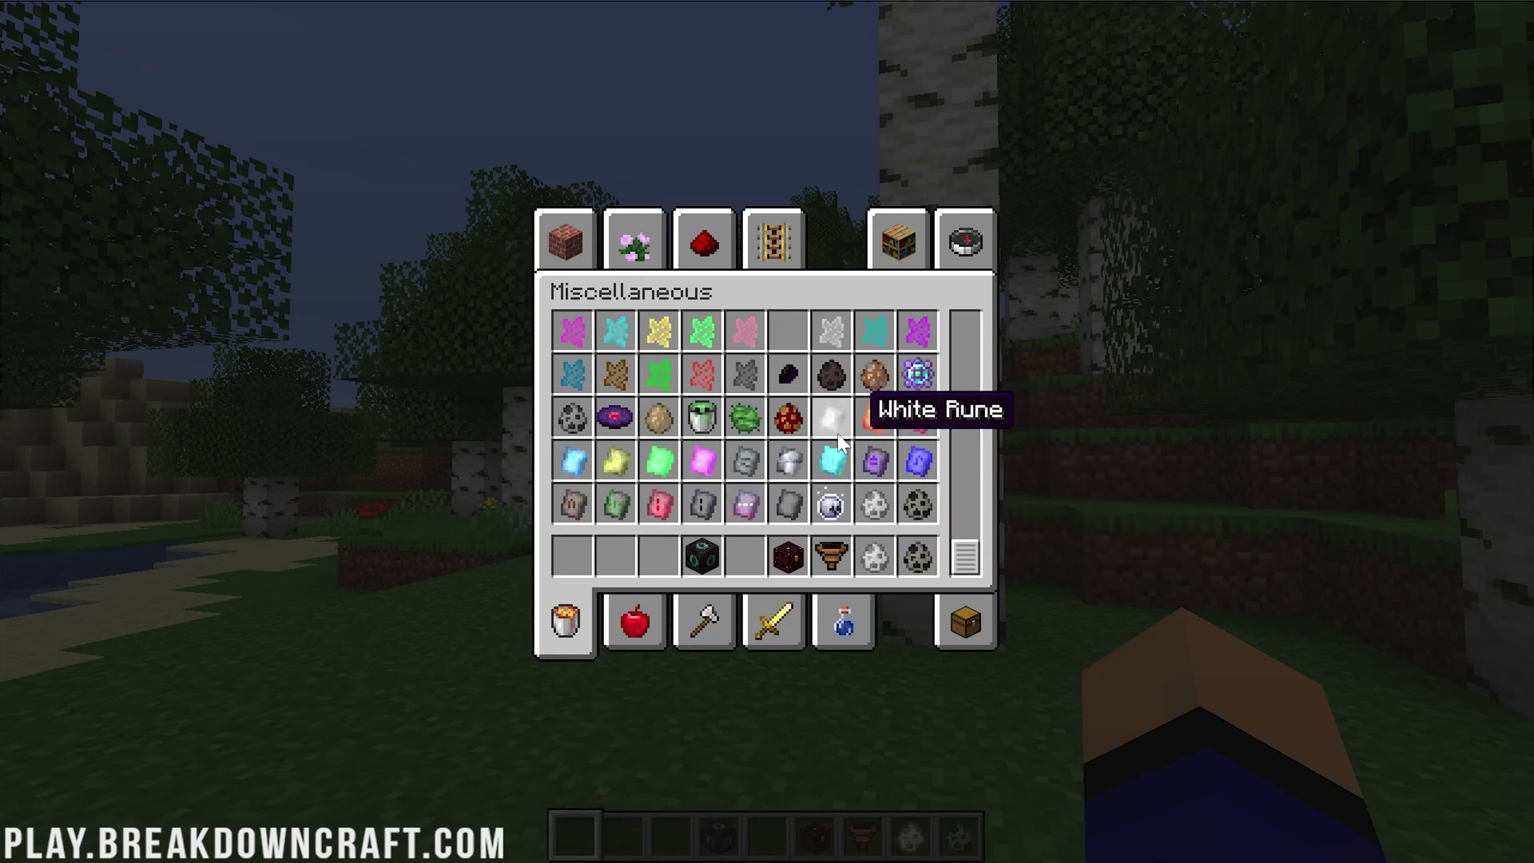
Search 'spawn', add the Foxhound, Frog and Toretoise spawn eggs to the hotbar, then close the inventory.
left_click(981, 256)
type("spawn")
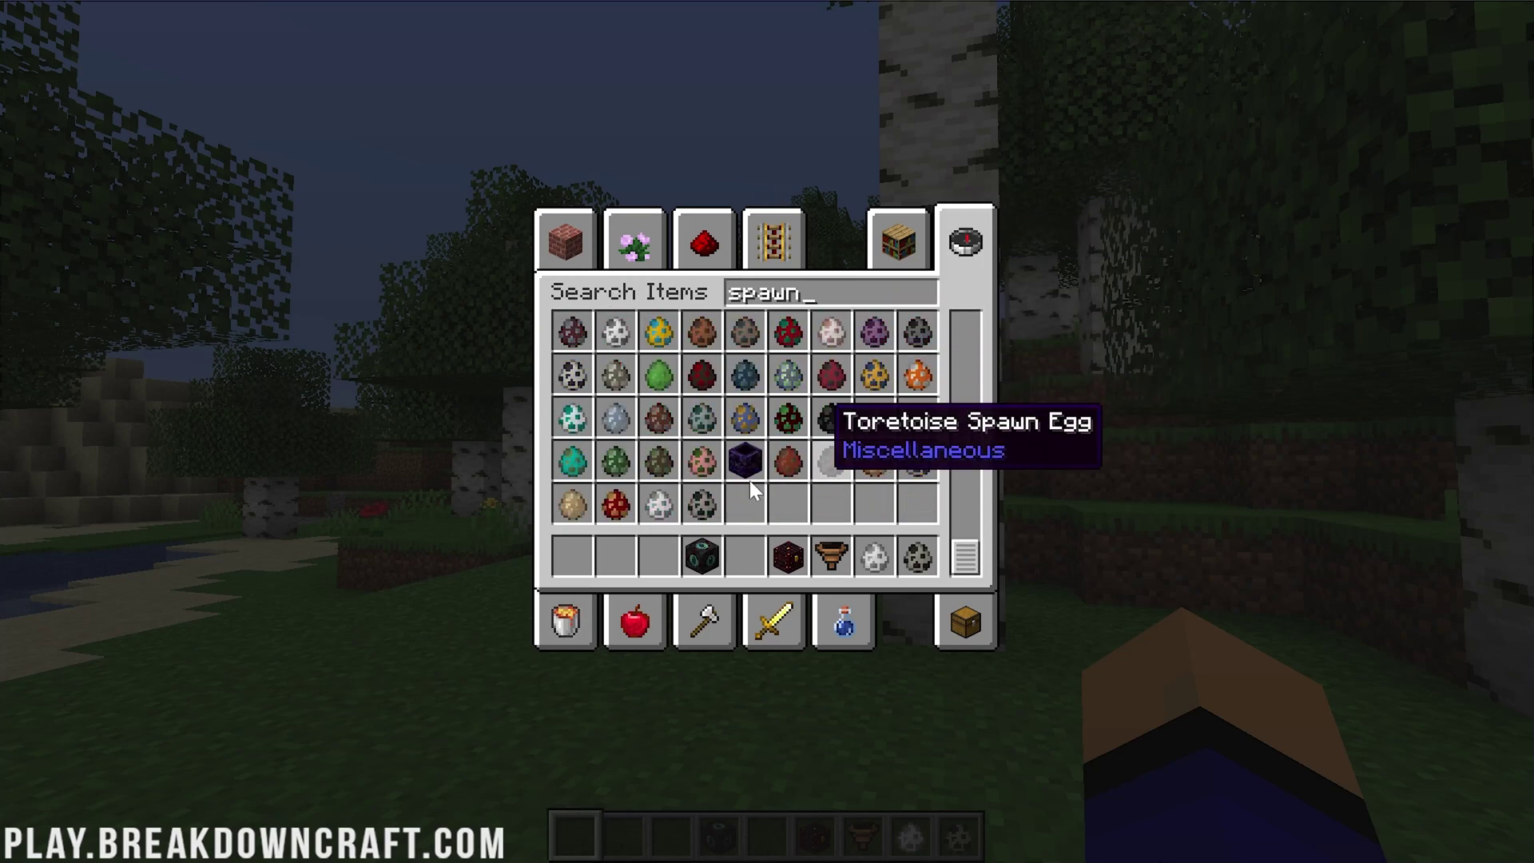
left_click(616, 507)
left_click(643, 548)
left_click(576, 505)
left_click(573, 557)
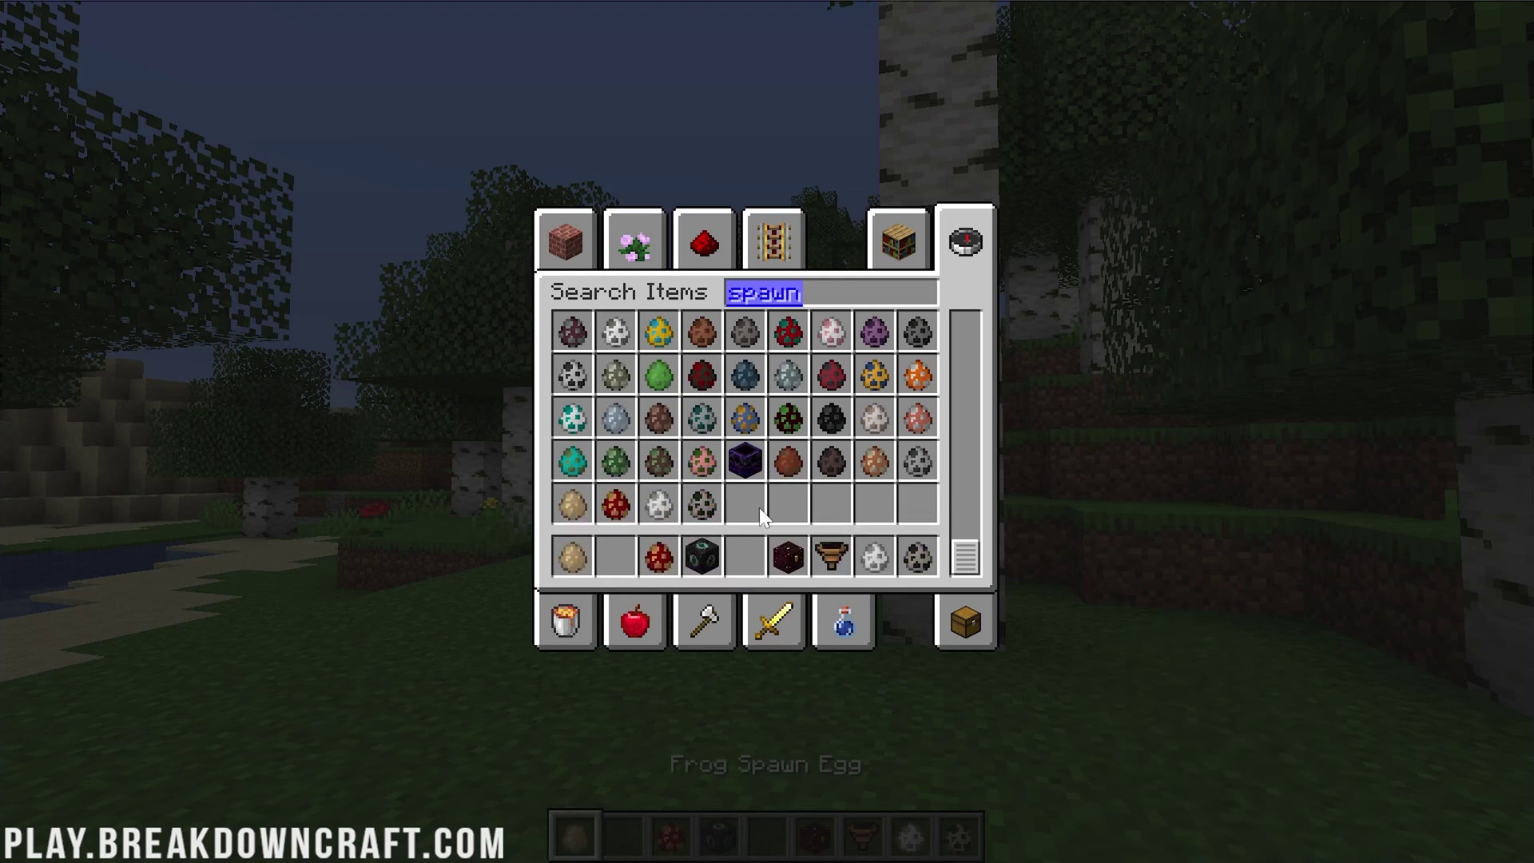
left_click(846, 471)
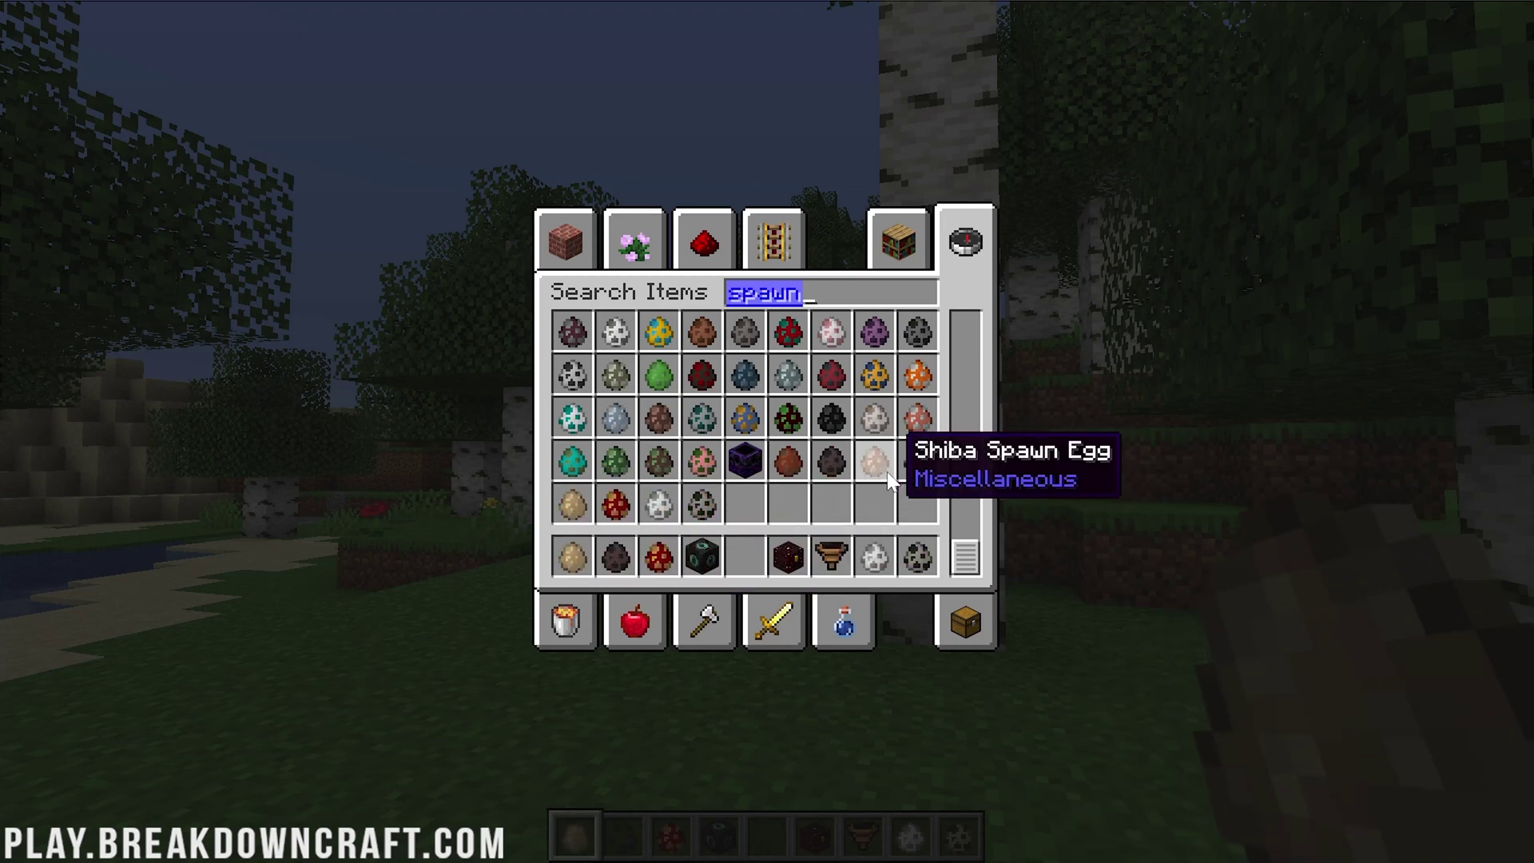
left_click(751, 556)
key("Escape")
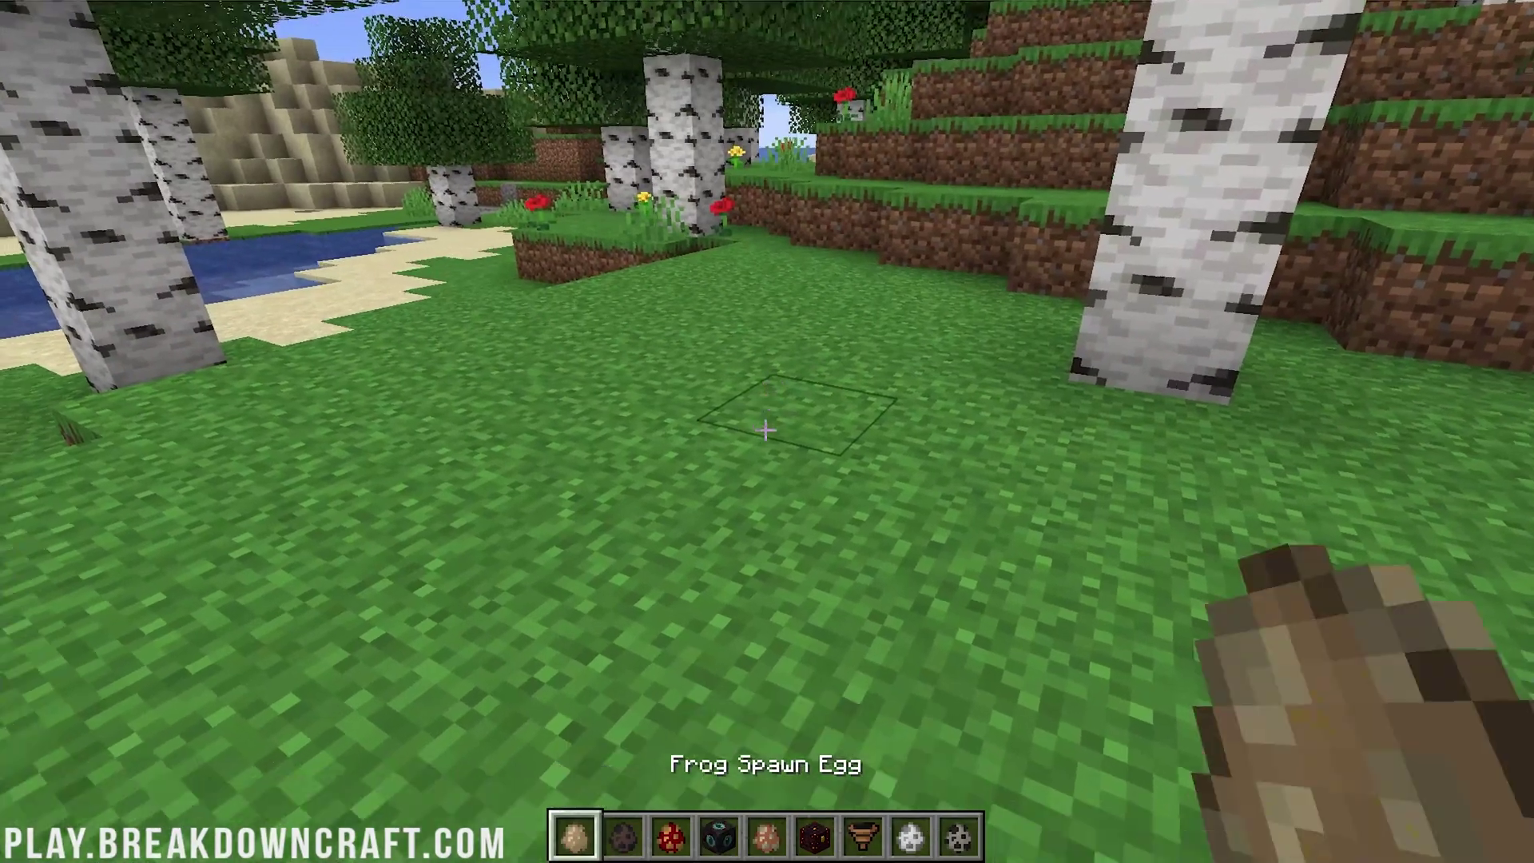
Spawn a Frog, two Toretoises and two Foxhounds on the grass.
right_click(766, 430)
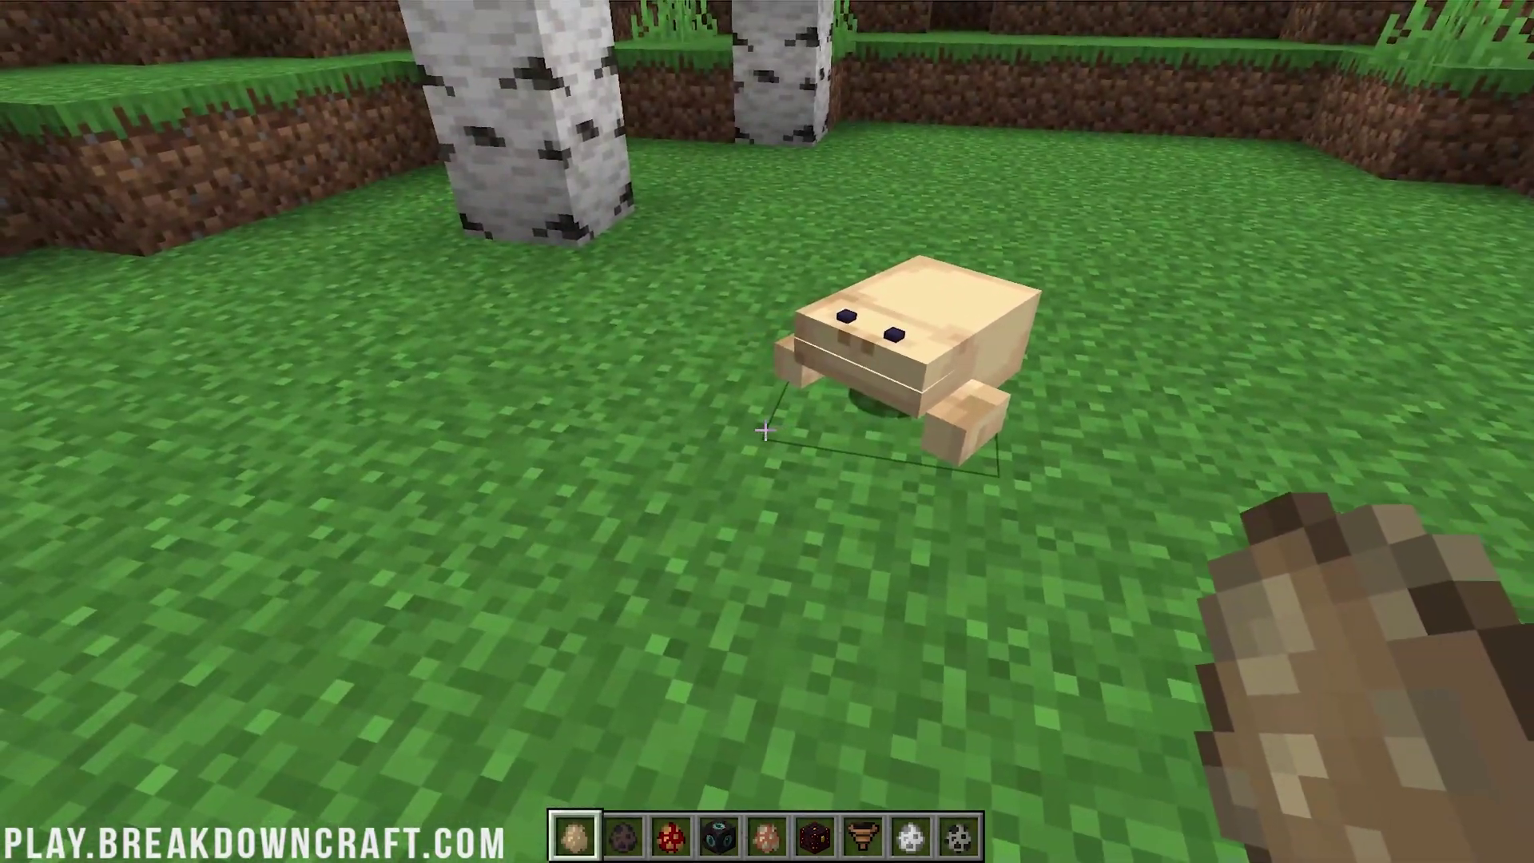
key("2")
right_click(765, 430)
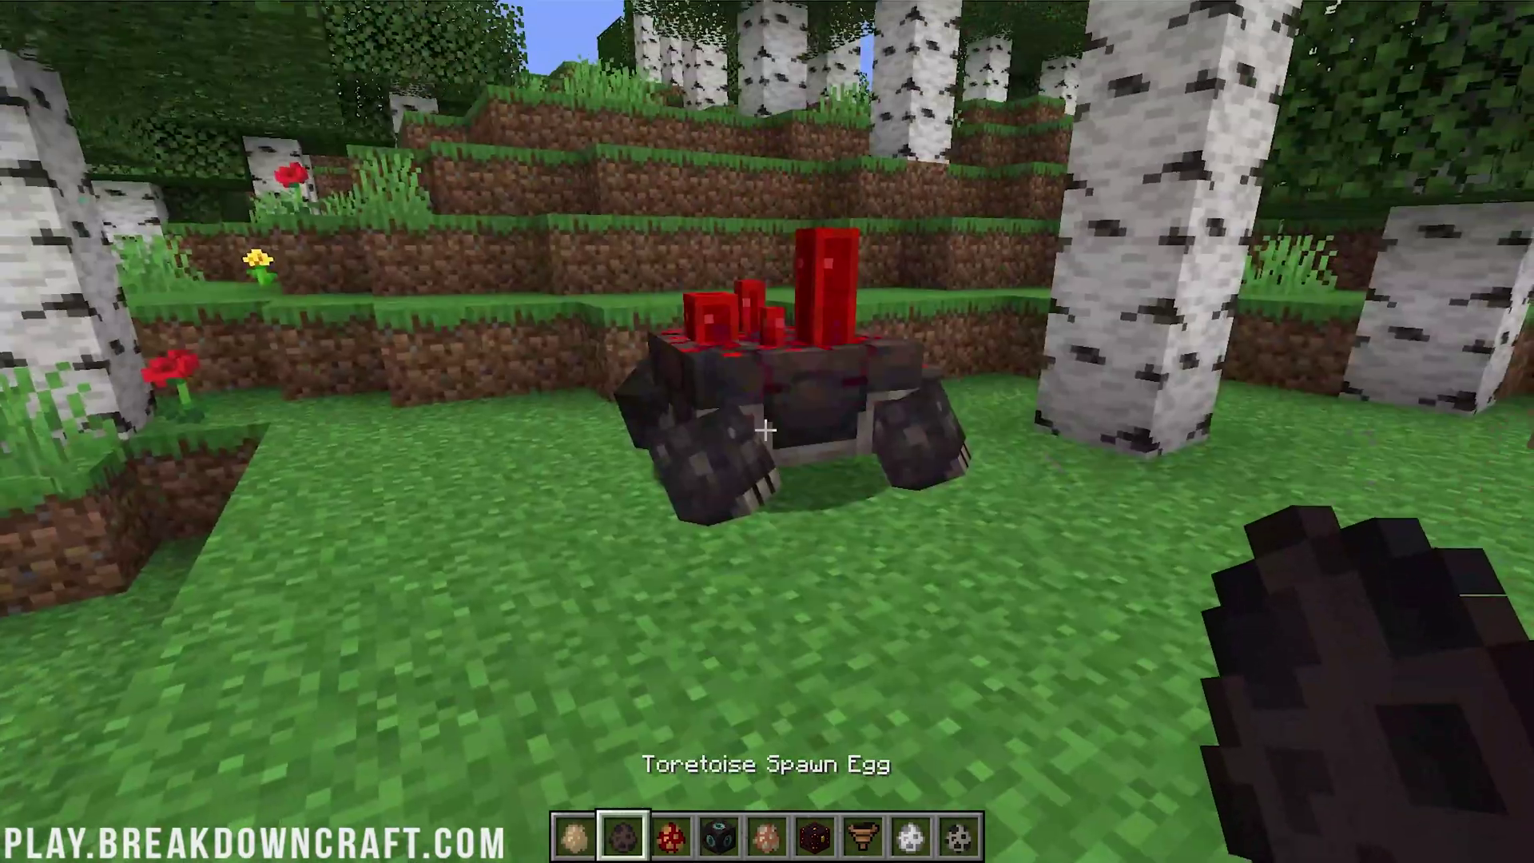
left_click(766, 430)
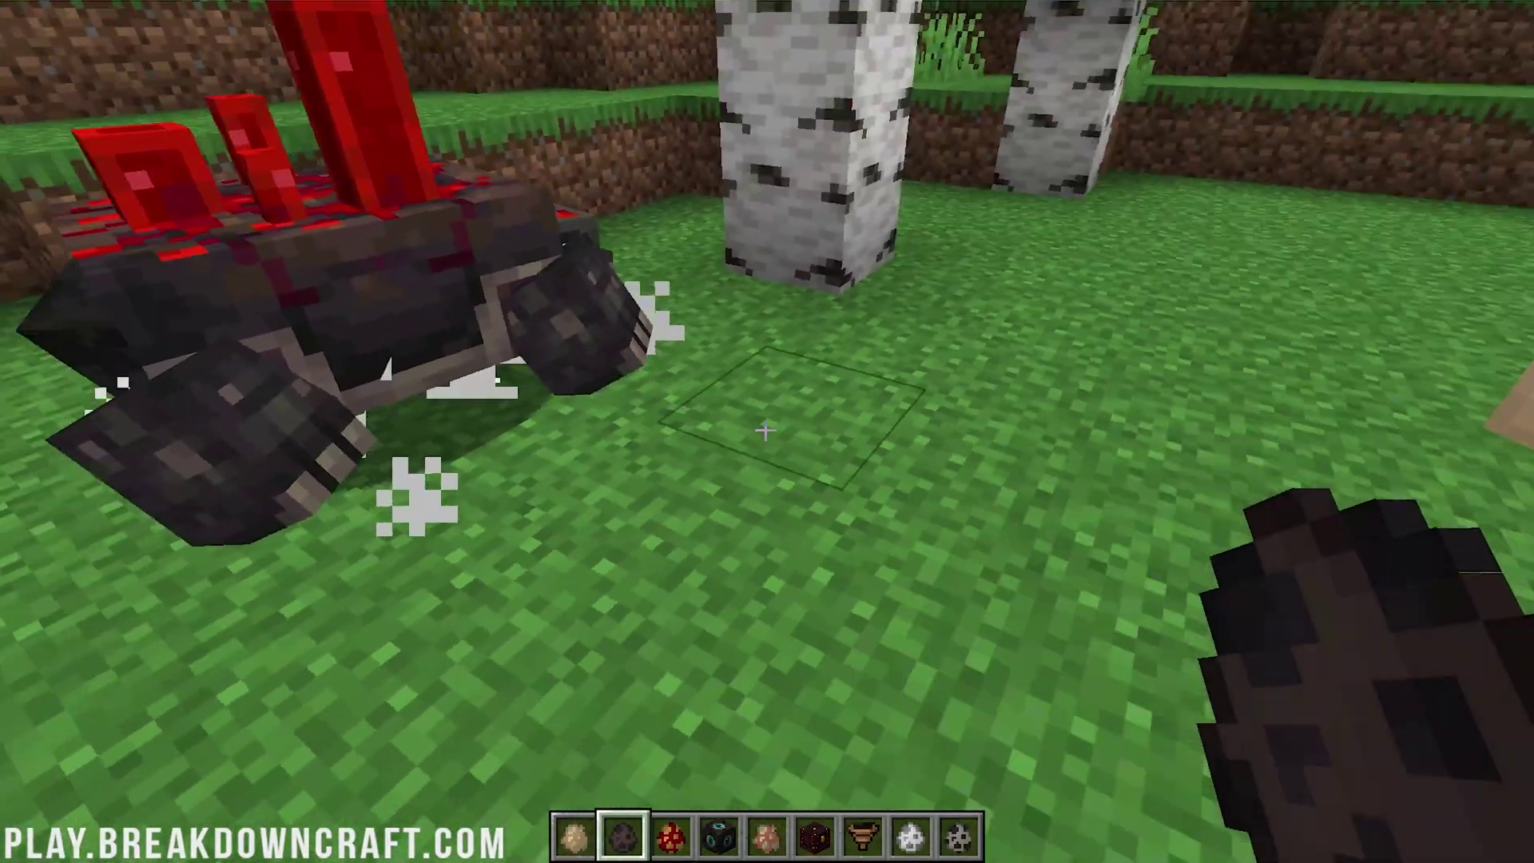
right_click(765, 430)
key("3")
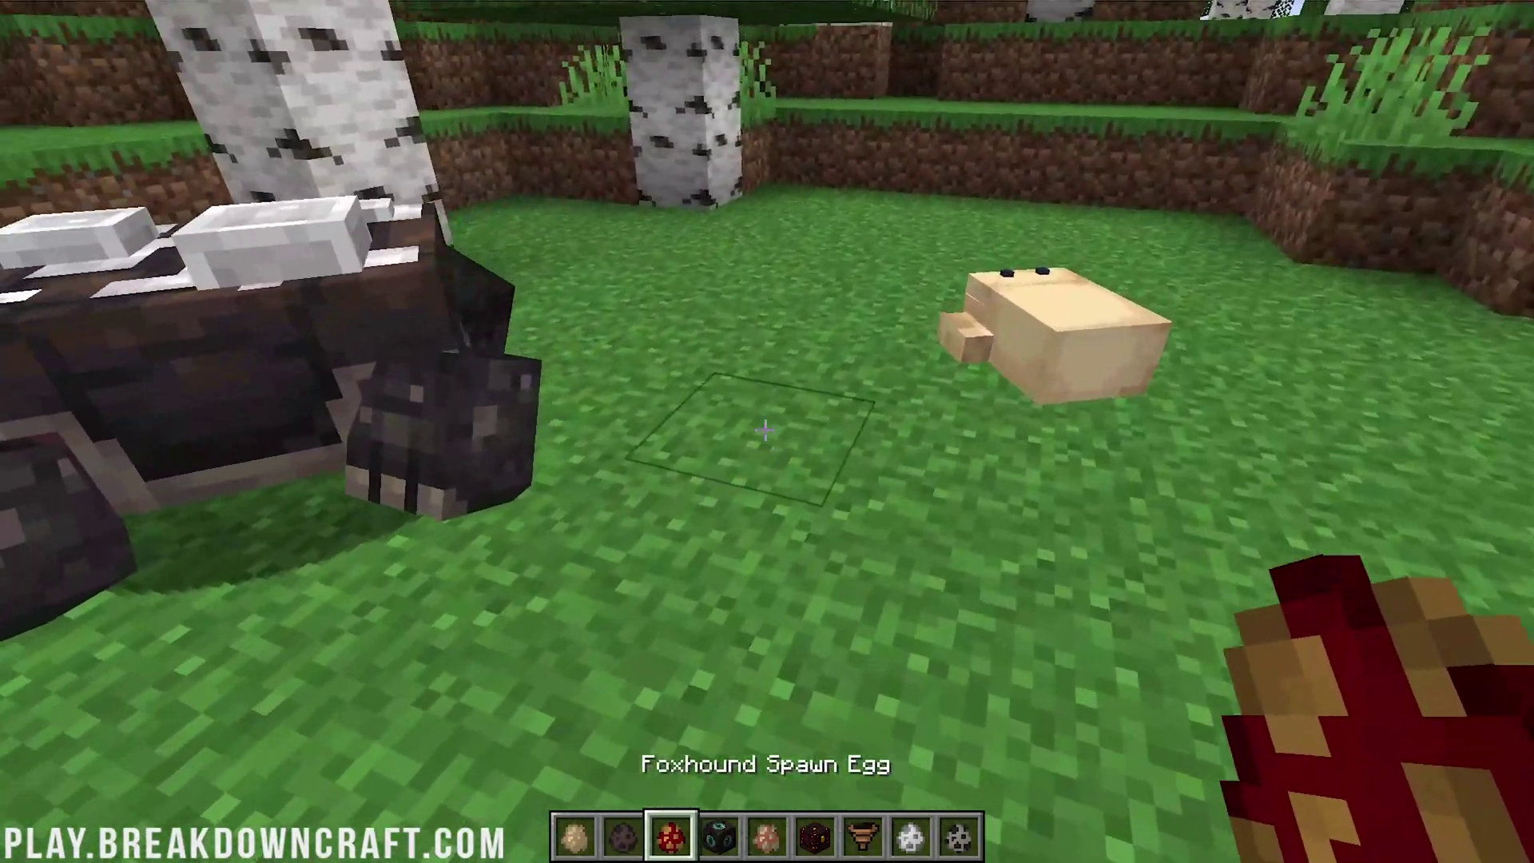
right_click(766, 430)
right_click(766, 430)
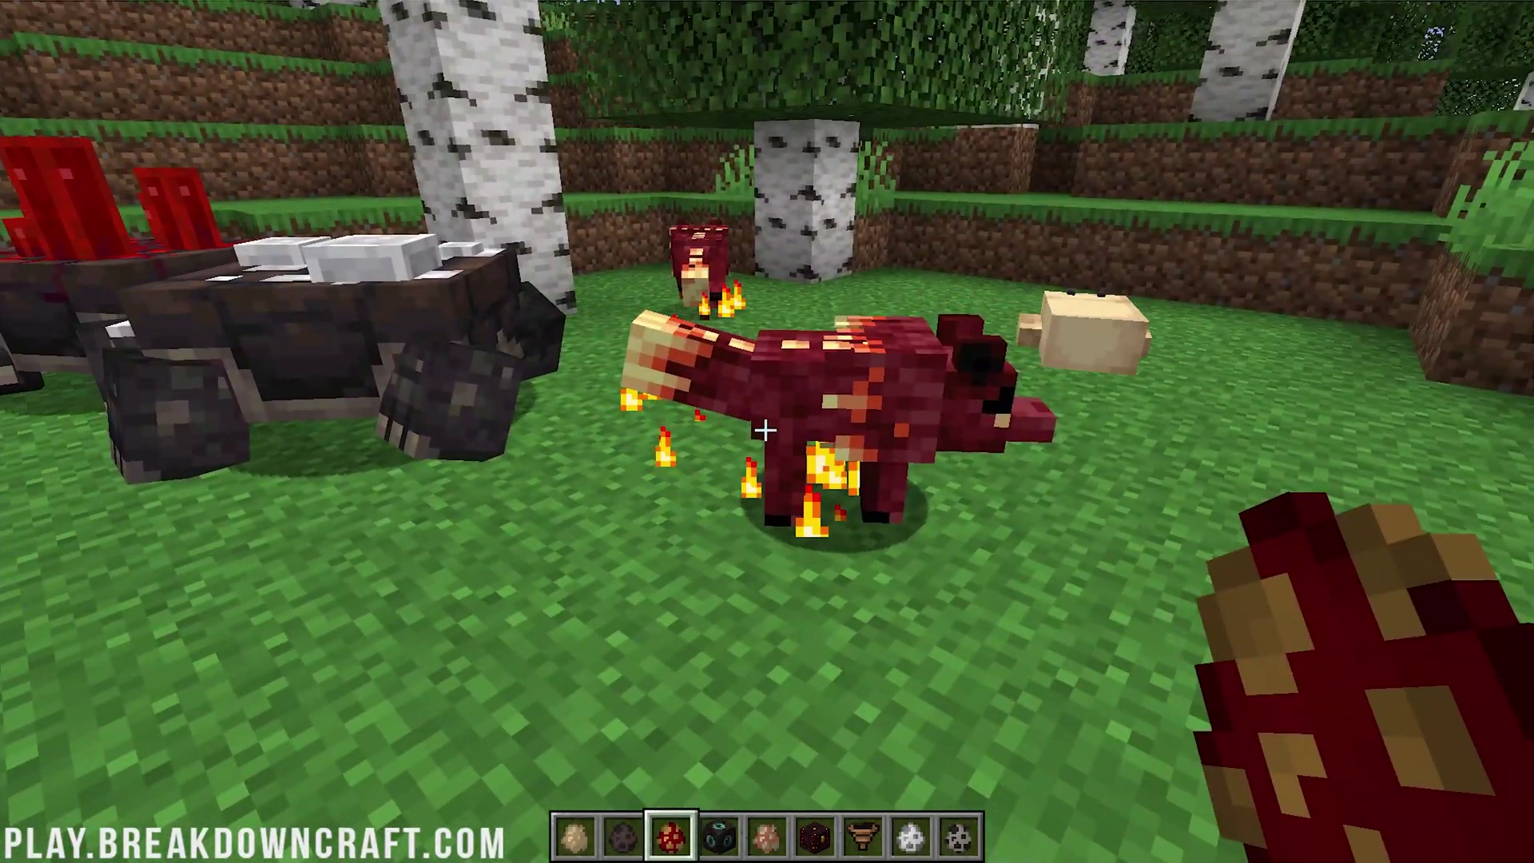
Spawn a Shiba, a Wraith by the dirt ledge, and a Forgotten from their hotbar eggs.
key("4")
key("5")
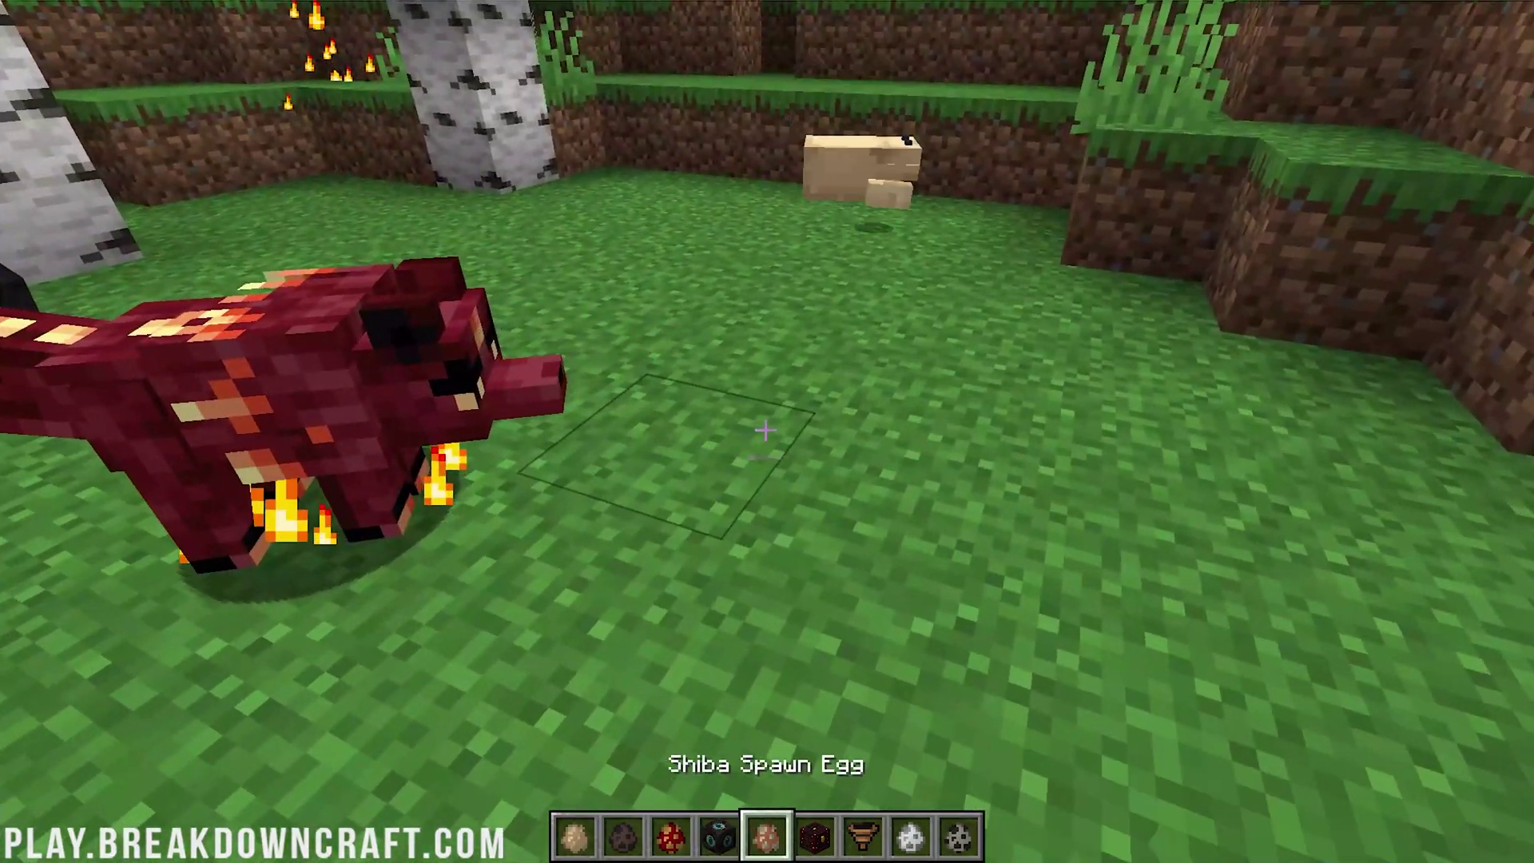
right_click(766, 430)
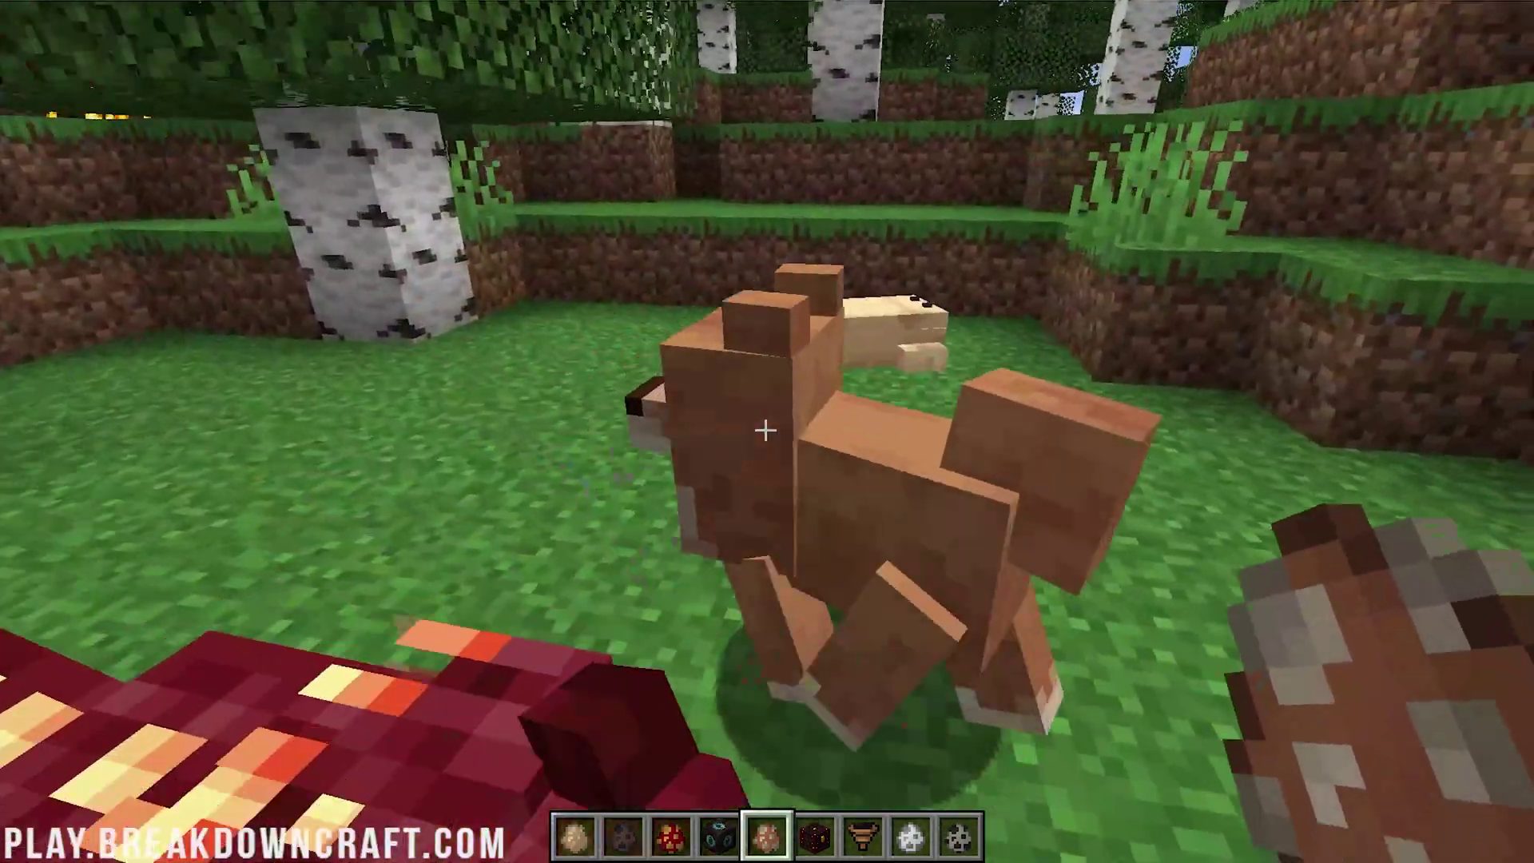
key("6")
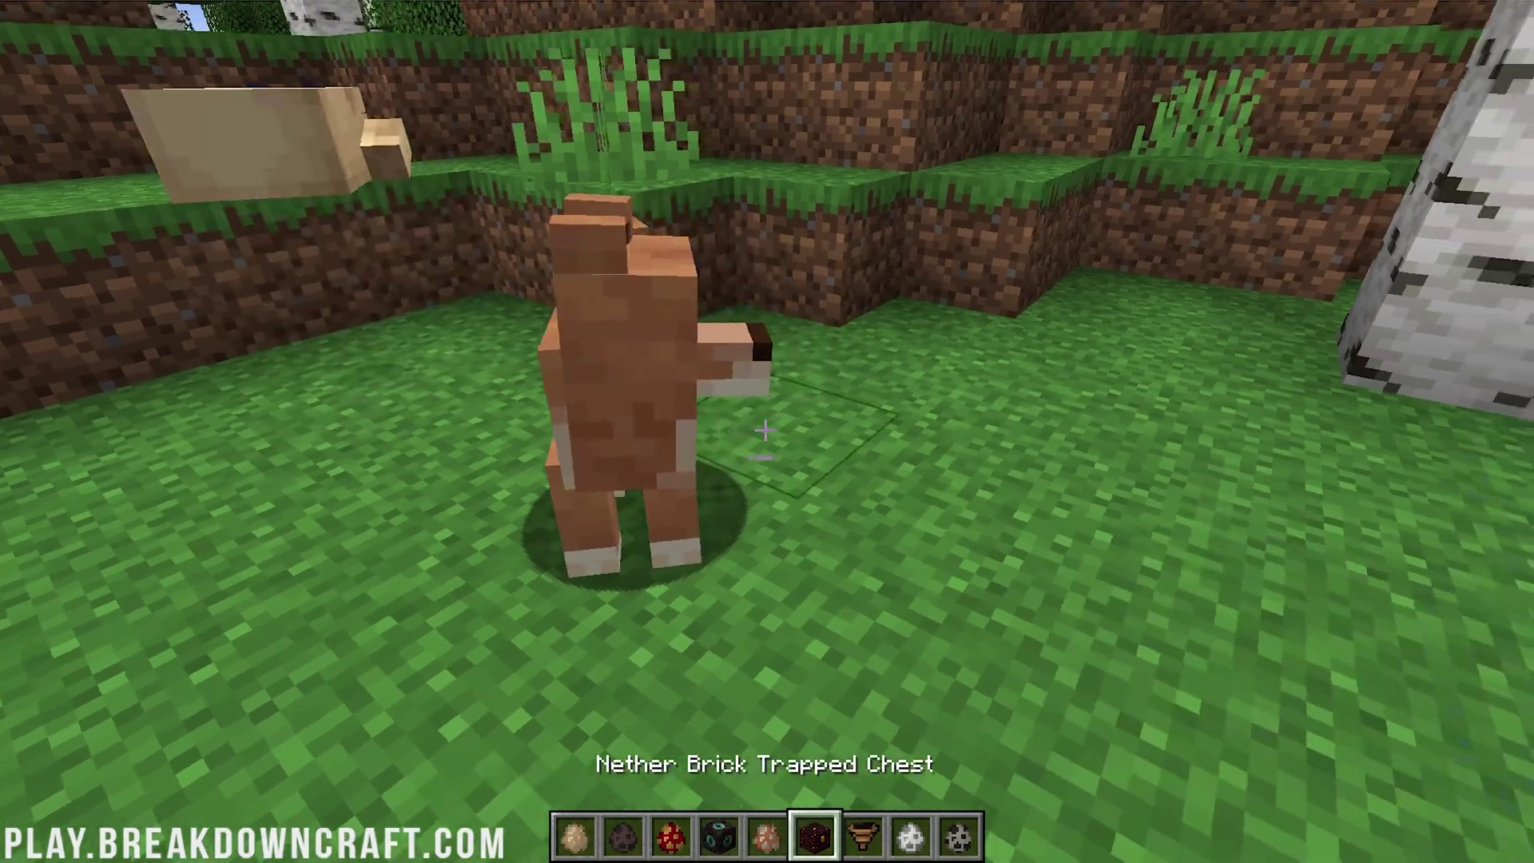
key("8")
right_click(766, 430)
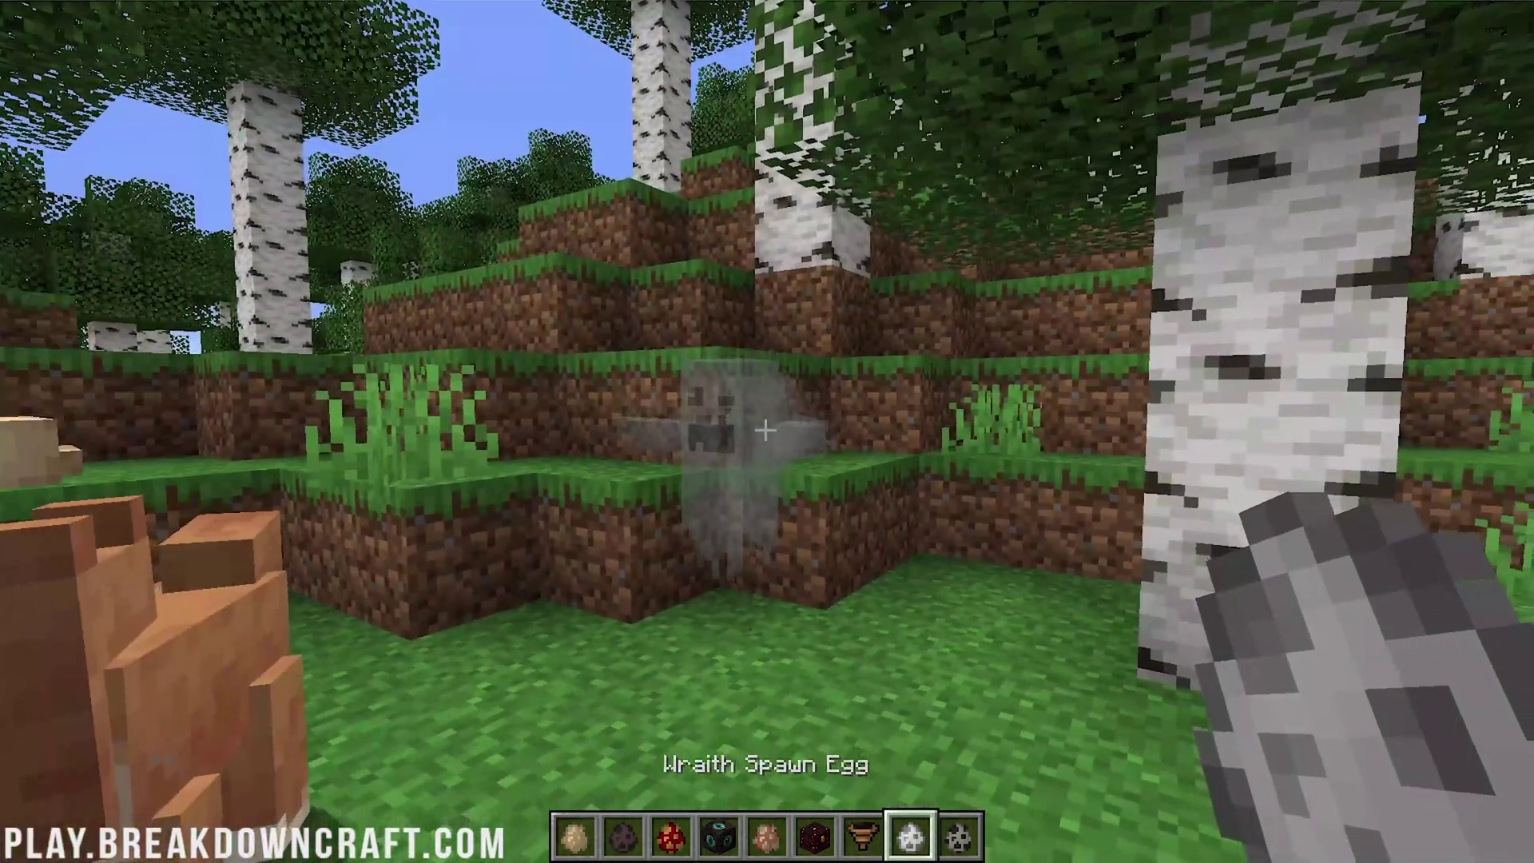
key("9")
right_click(766, 429)
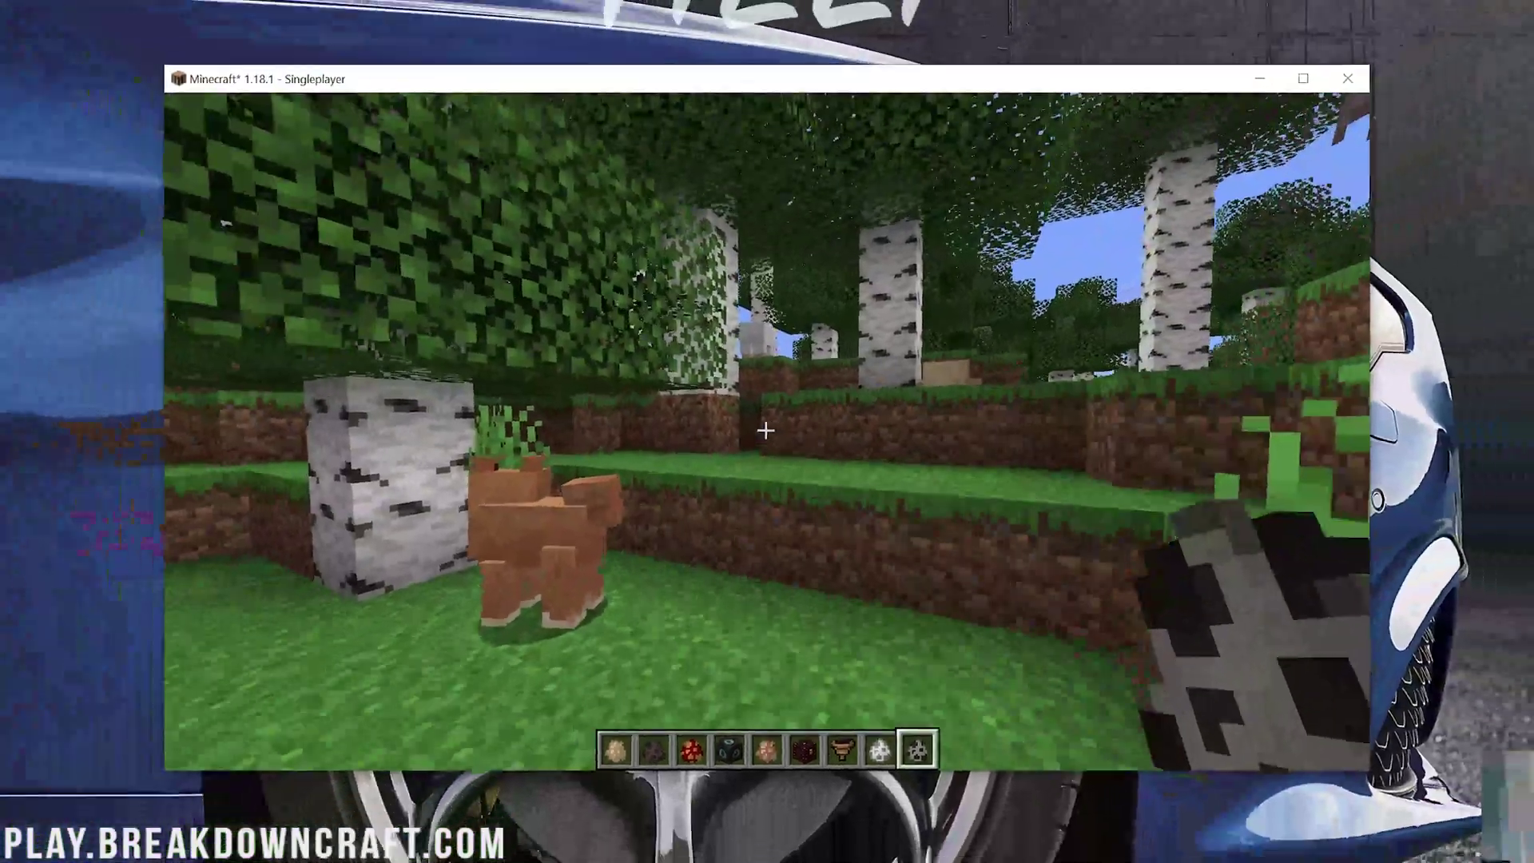
key("7")
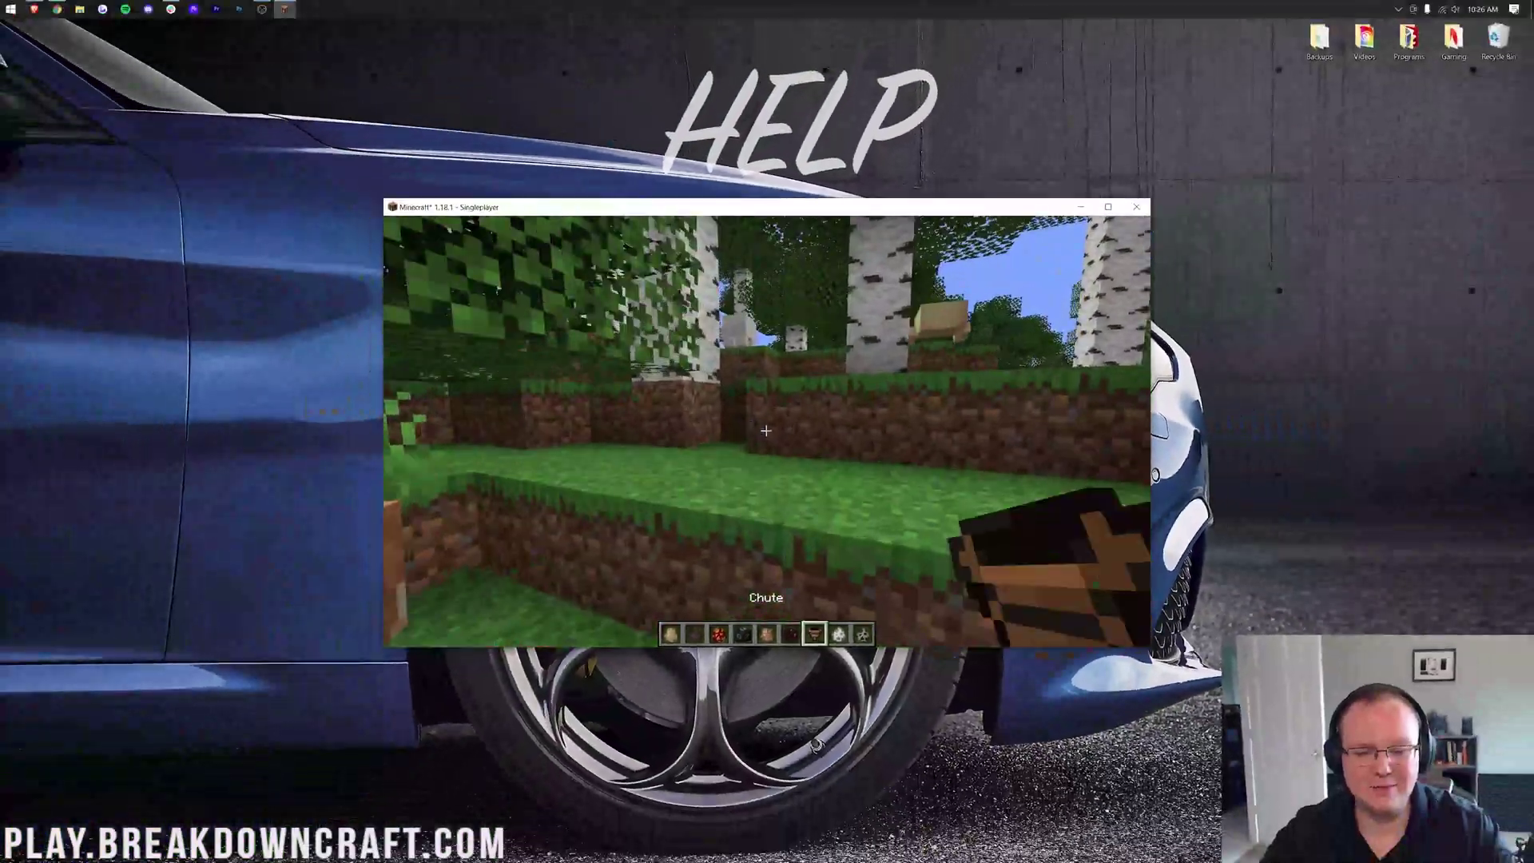